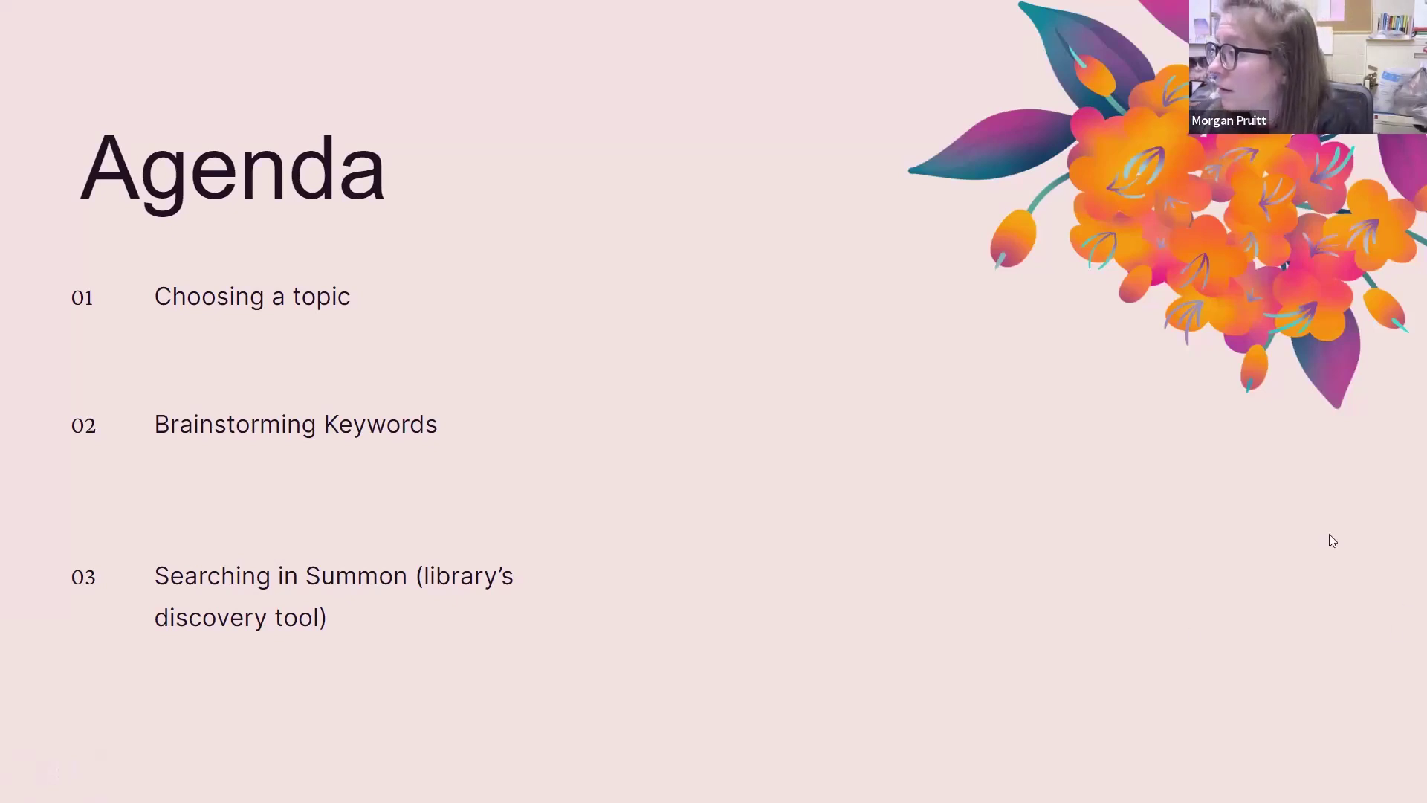
# Advance the slideshow from the Agenda slide to the Choosing a Topic slide.
pyautogui.press('Right')
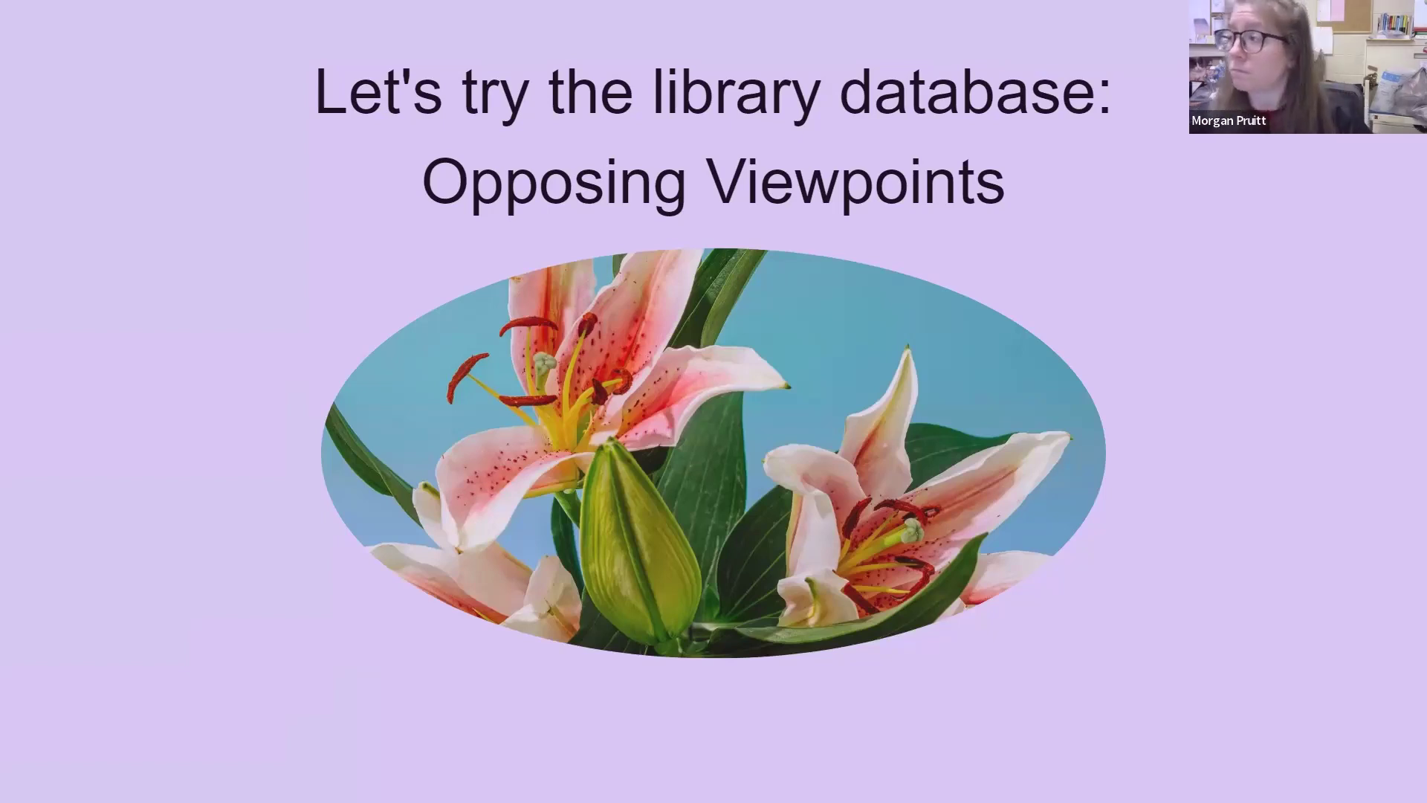
# Exit full screen and load cccc.edu/library in a new Chrome tab.
pyautogui.press('F11')
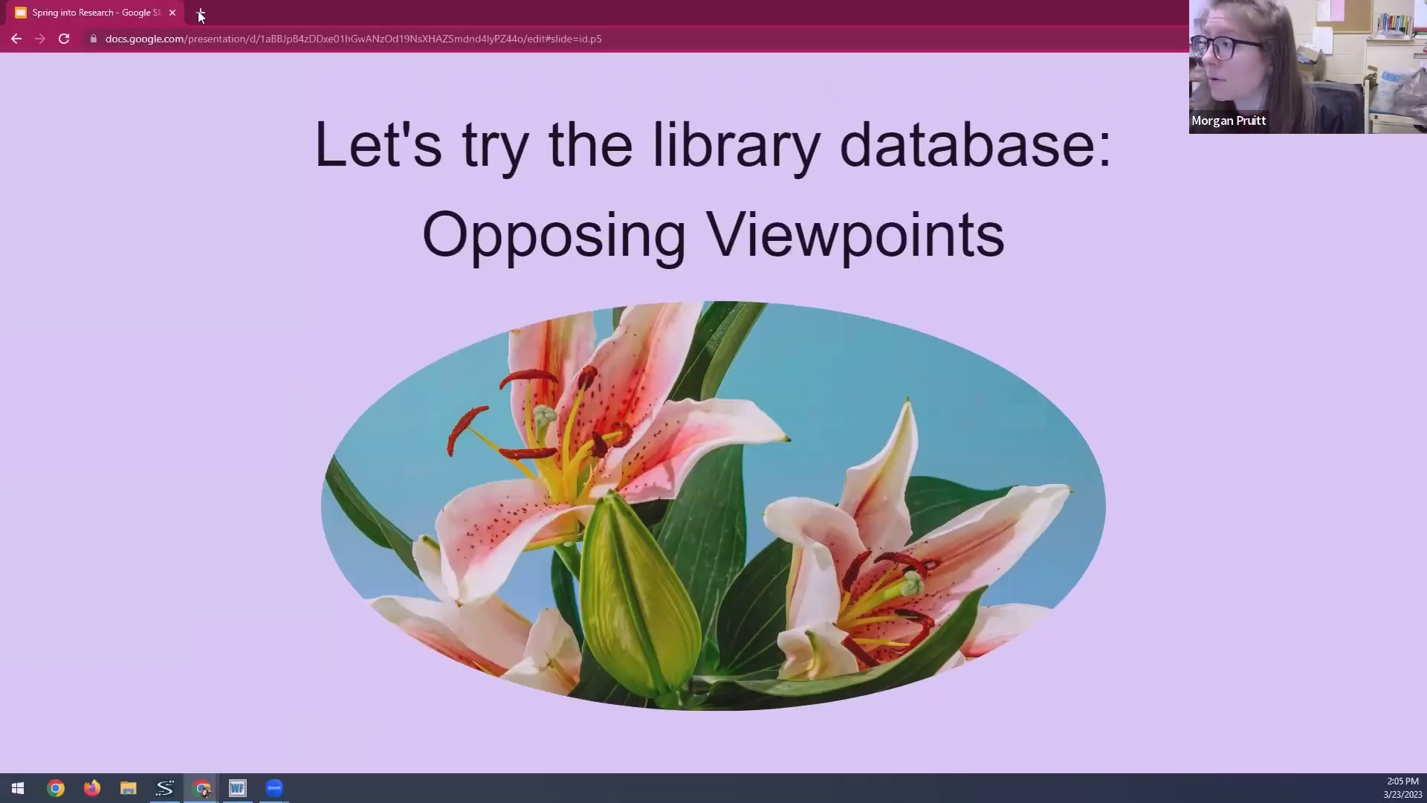
pyautogui.hotkey('ctrl', 't')
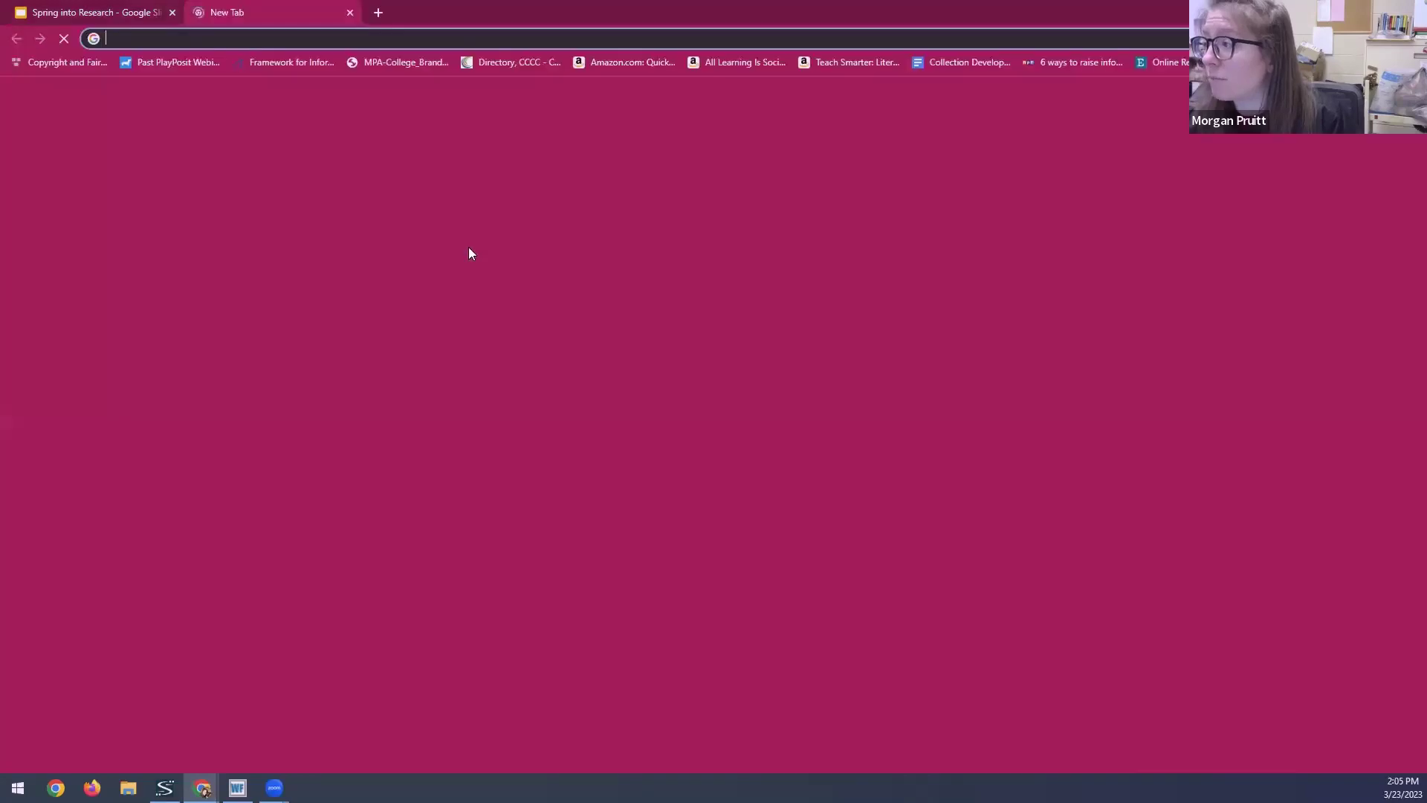
pyautogui.write('cccc.edu.')
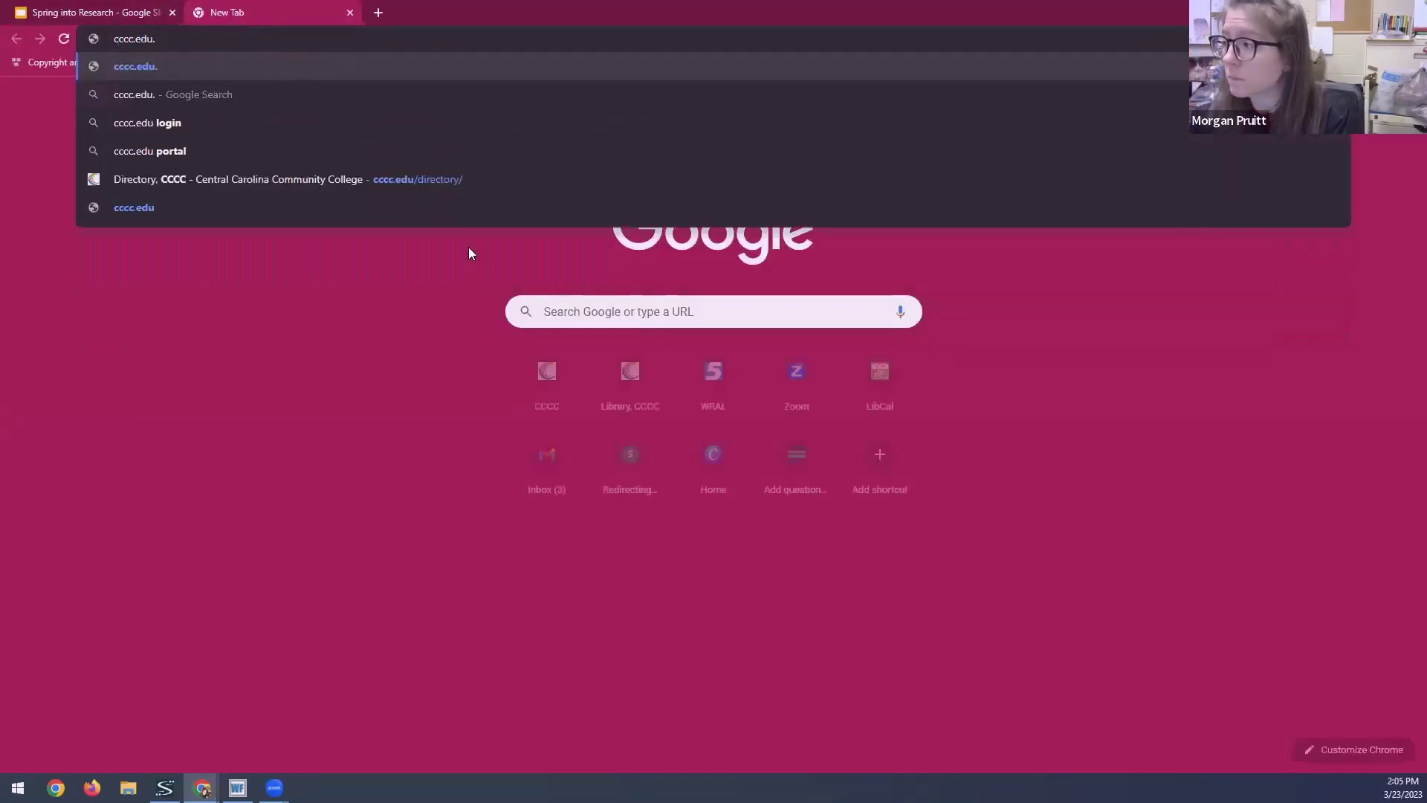
pyautogui.press('BackSpace')
pyautogui.write('/liba')
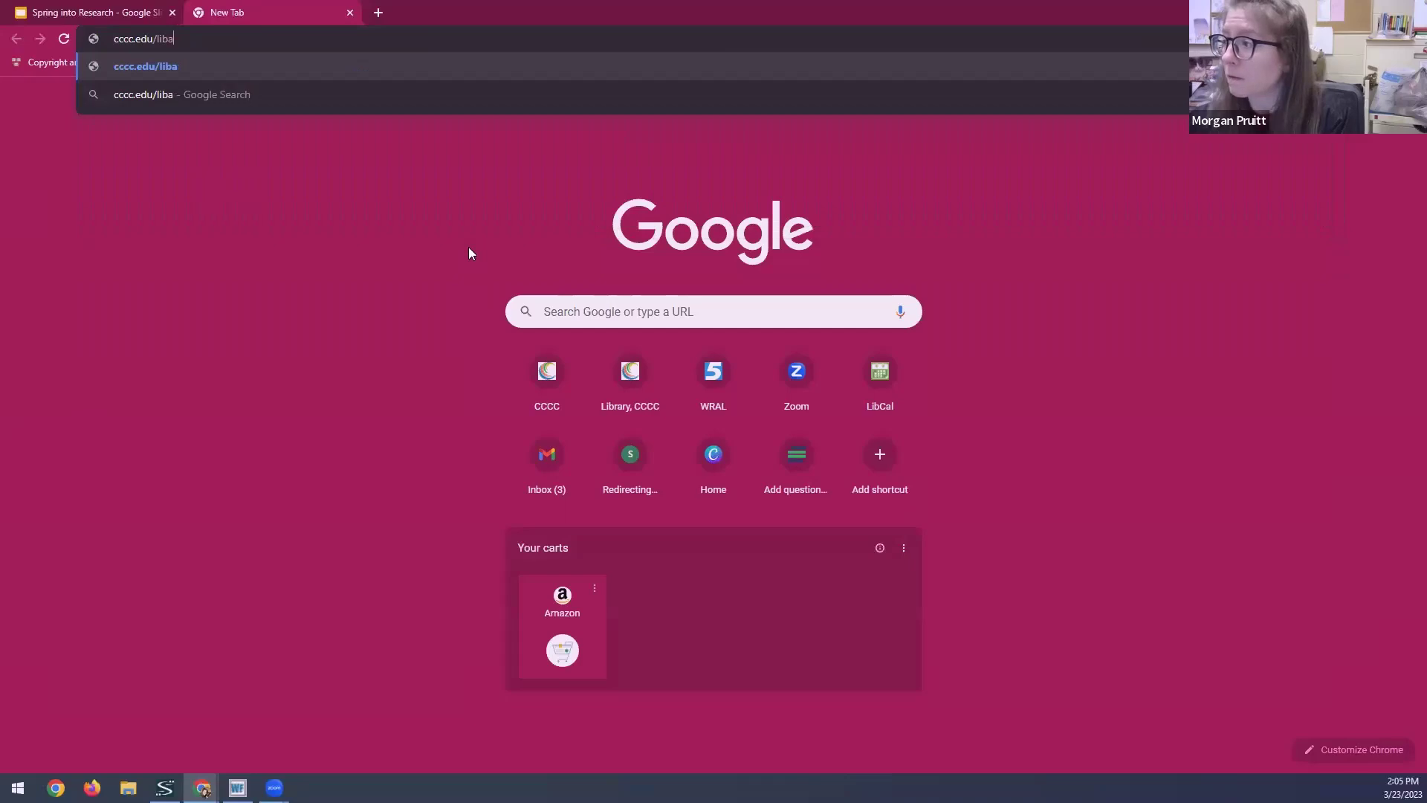
pyautogui.press('BackSpace')
pyautogui.write('rary')
pyautogui.press('Return')
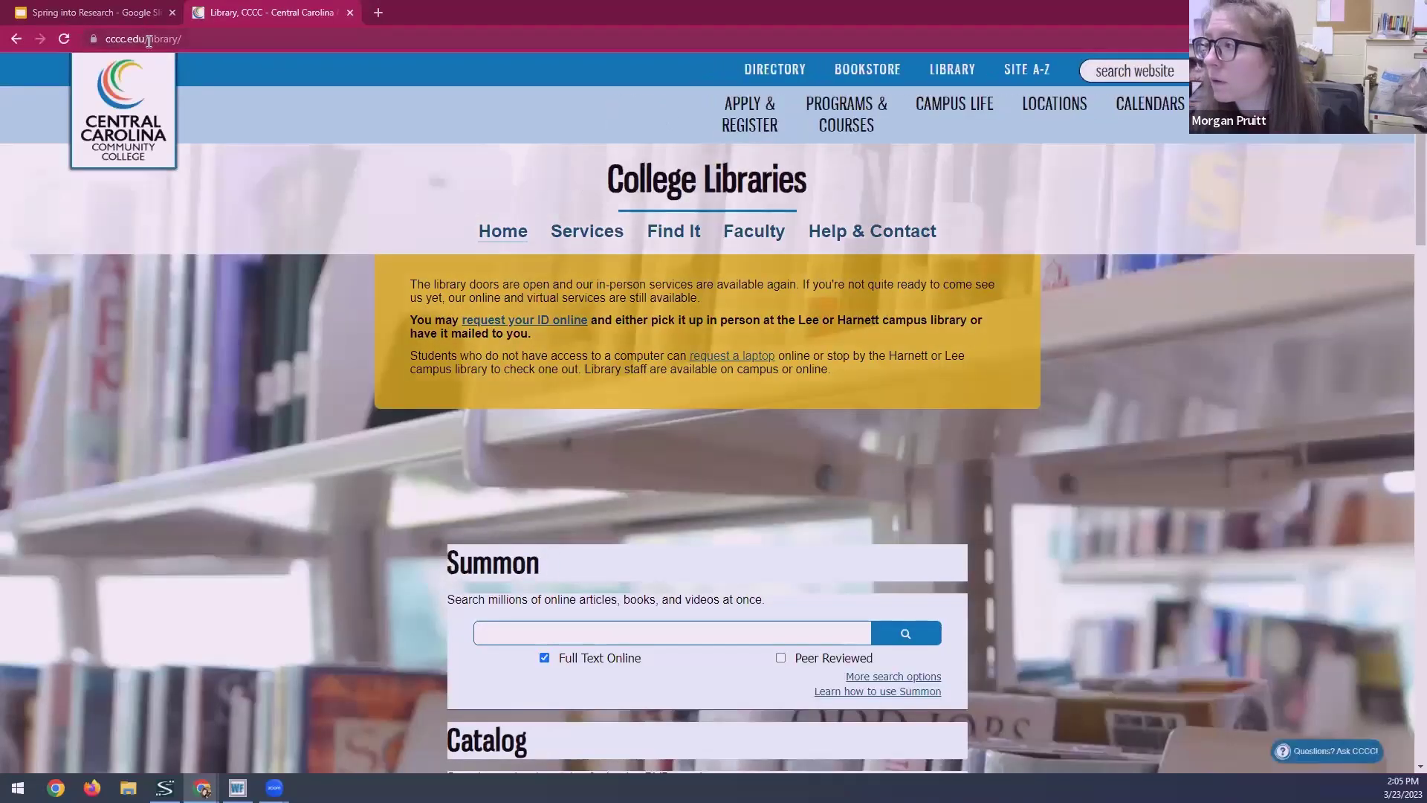
# Copy the cccc.edu/library page address.
pyautogui.click(148, 38)
pyautogui.rightClick(147, 38)
pyautogui.click(183, 149)
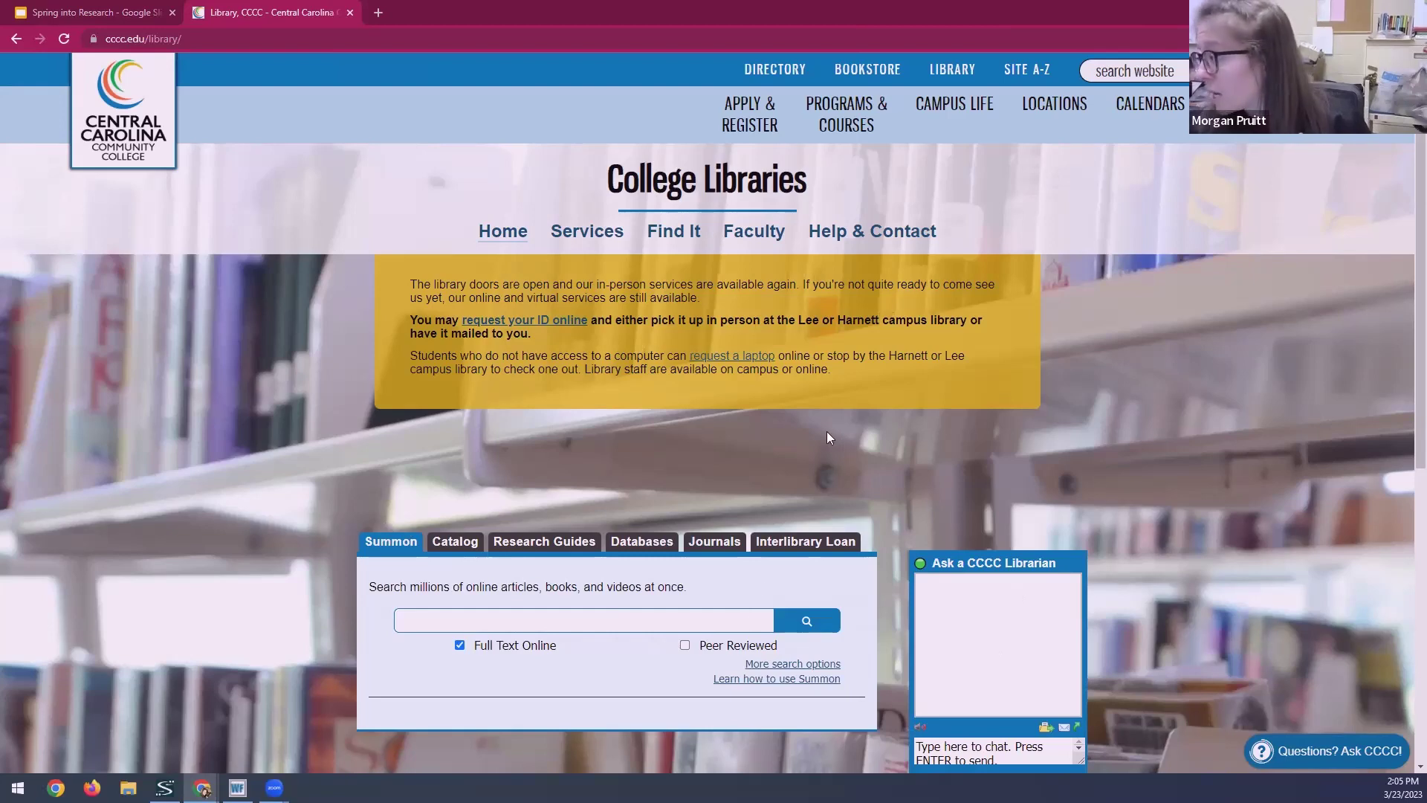
# Open the Databases A-Z Listing, expand All Databases (A-Z) and jump to letter O.
pyautogui.scroll(-1, 672, 494)
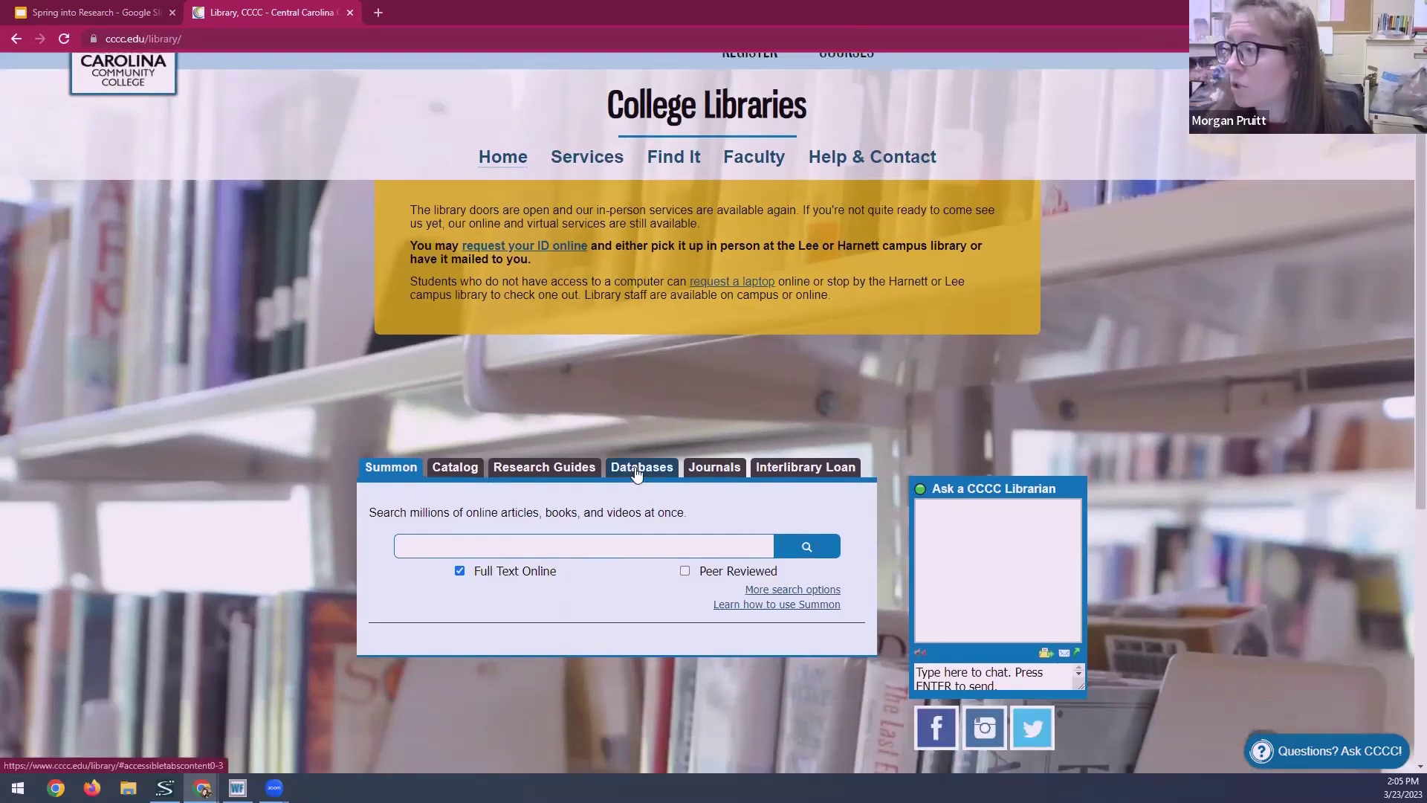
pyautogui.click(637, 470)
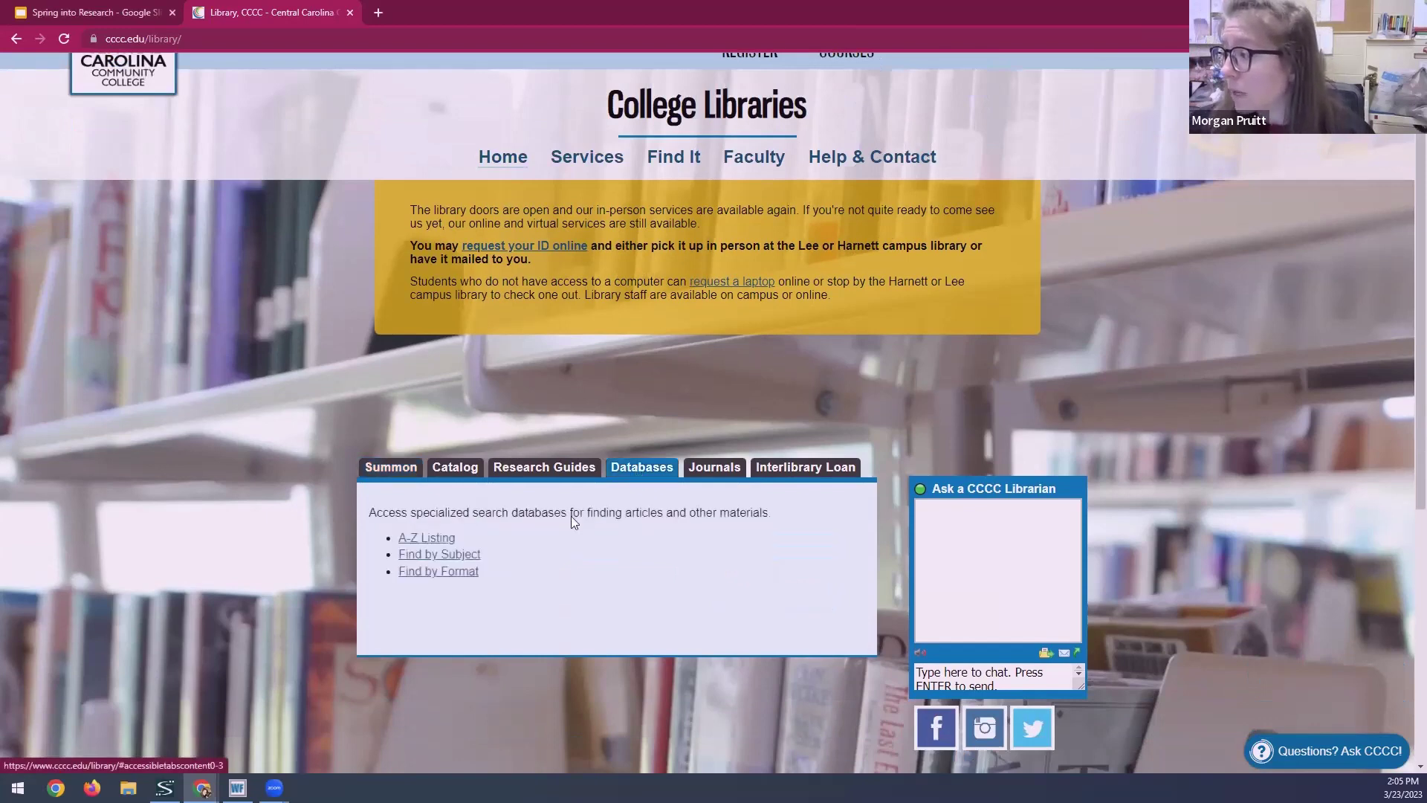
pyautogui.click(428, 541)
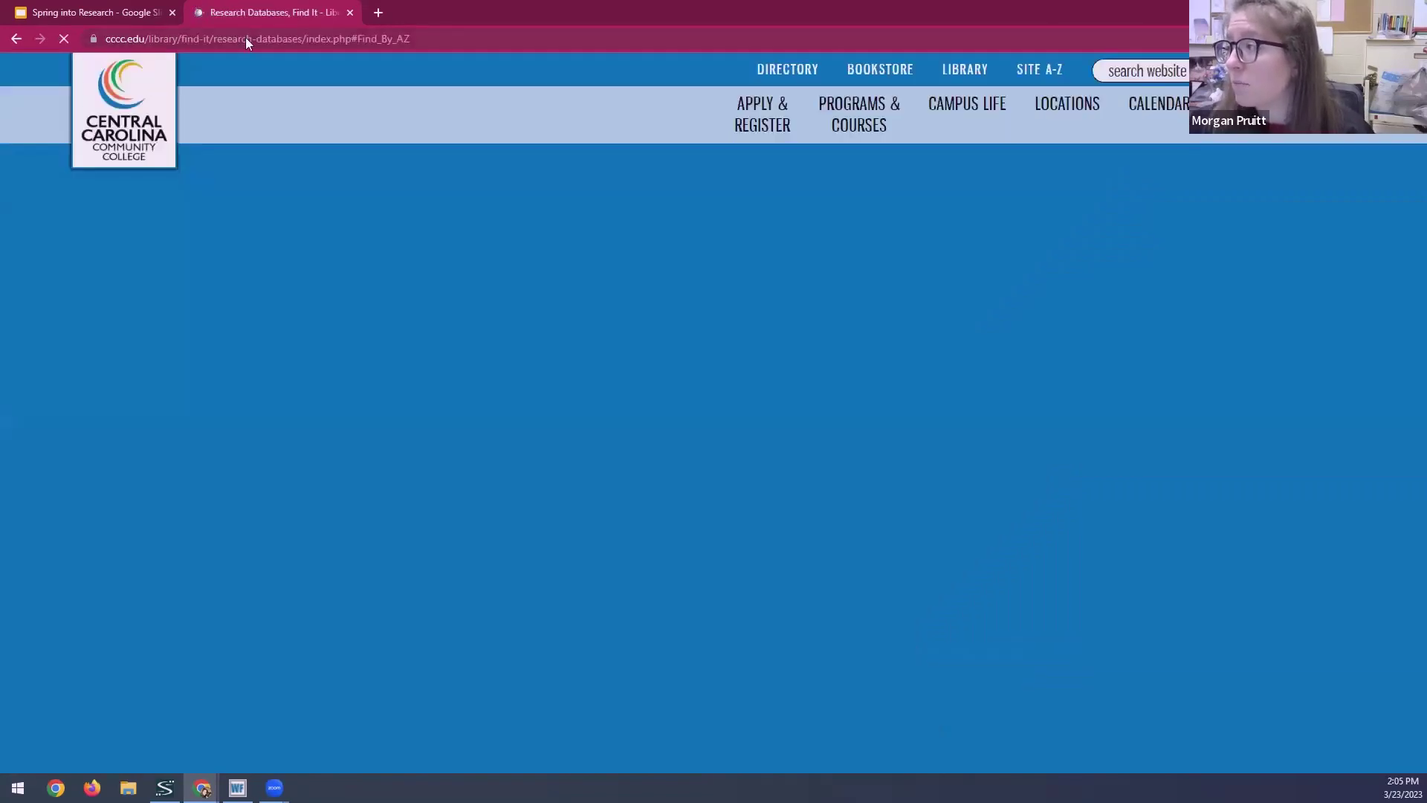
pyautogui.rightClick(245, 37)
pyautogui.press('Escape')
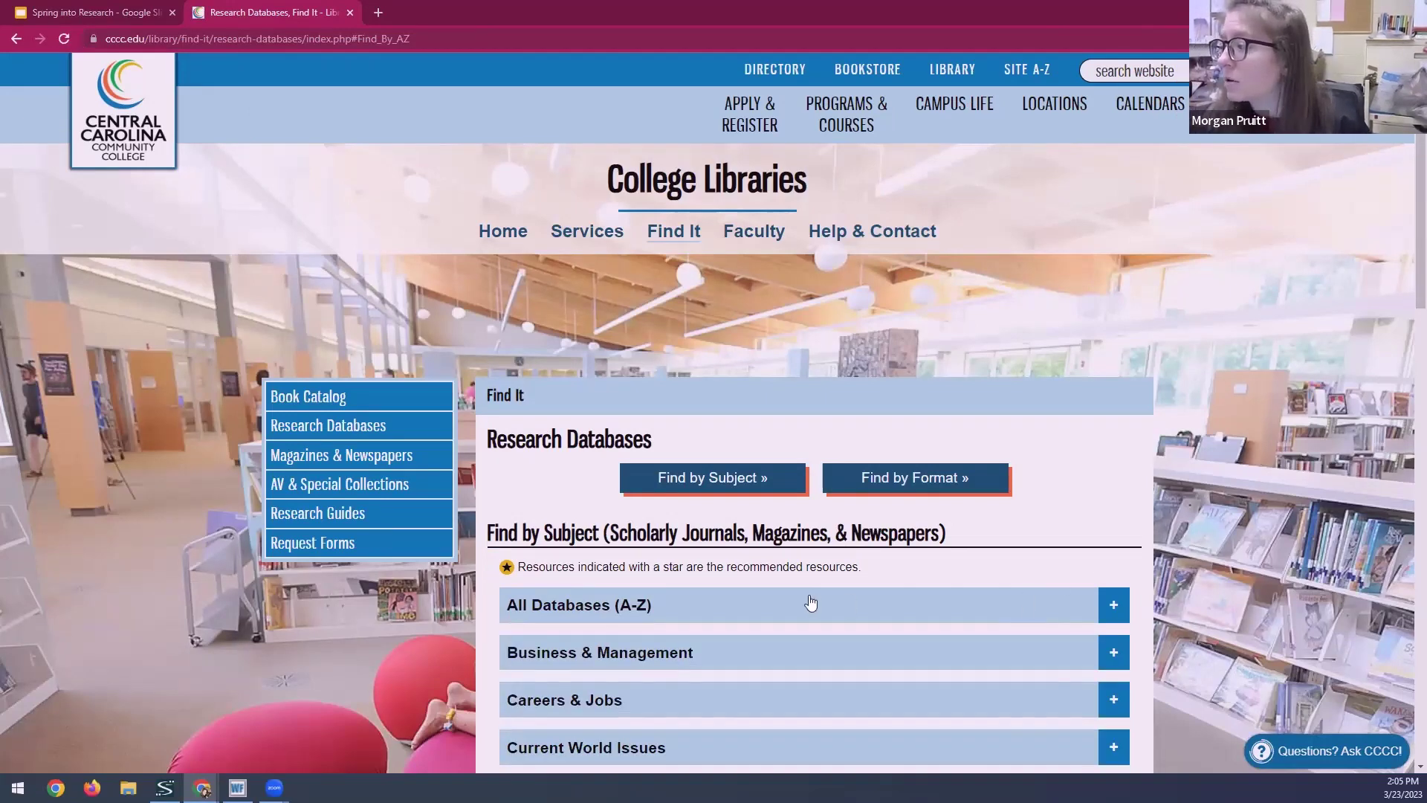
pyautogui.scroll(-1, 817, 495)
pyautogui.scroll(-1, 521, 477)
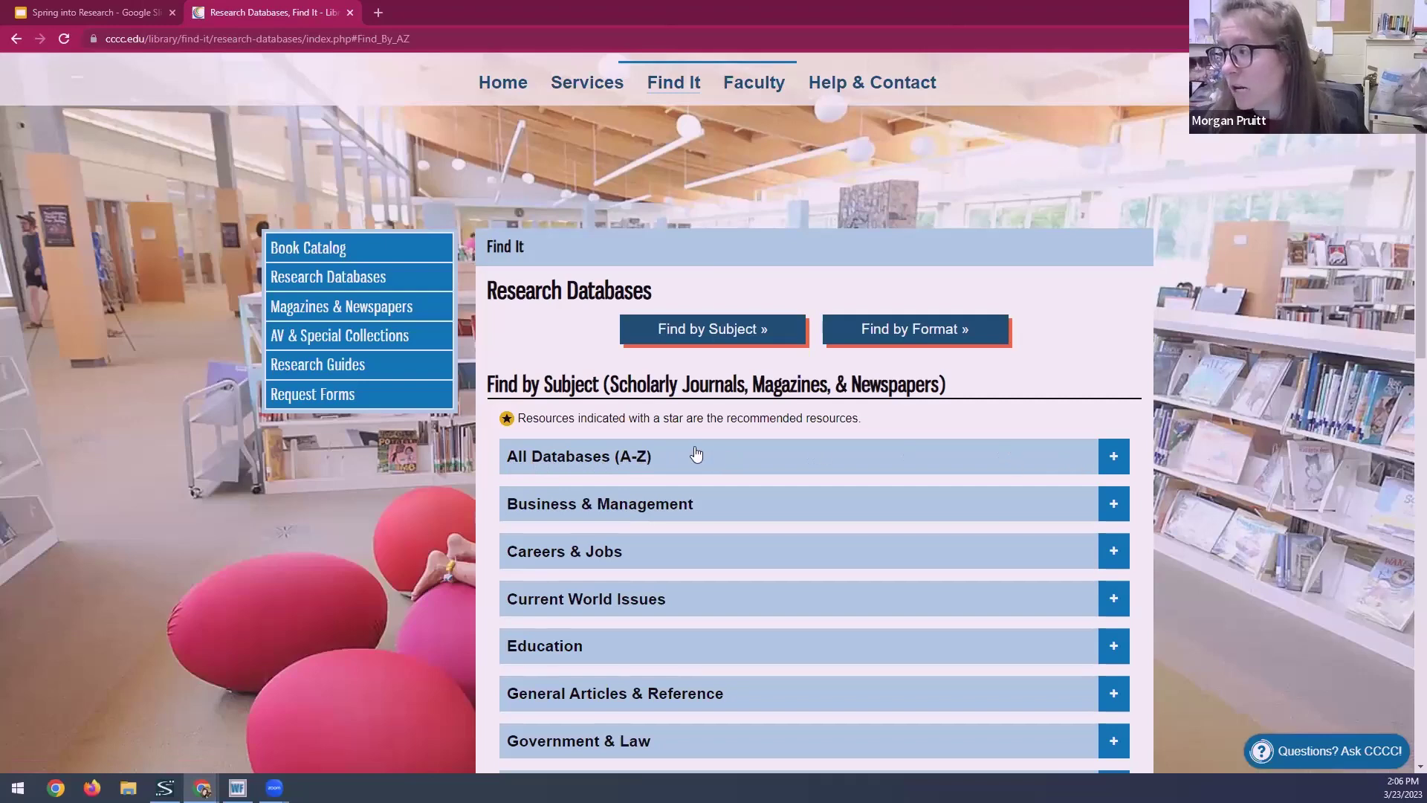
pyautogui.click(723, 456)
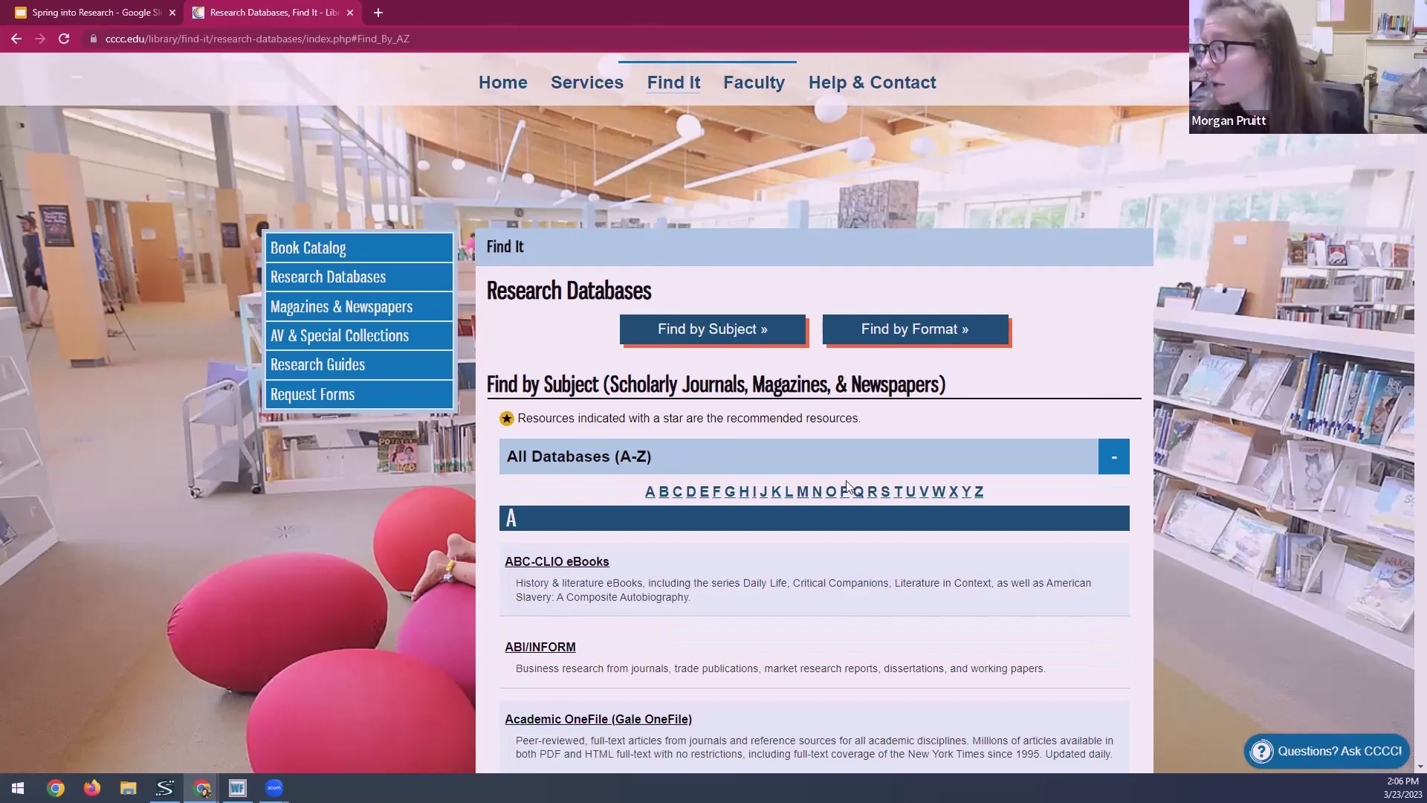
pyautogui.click(832, 493)
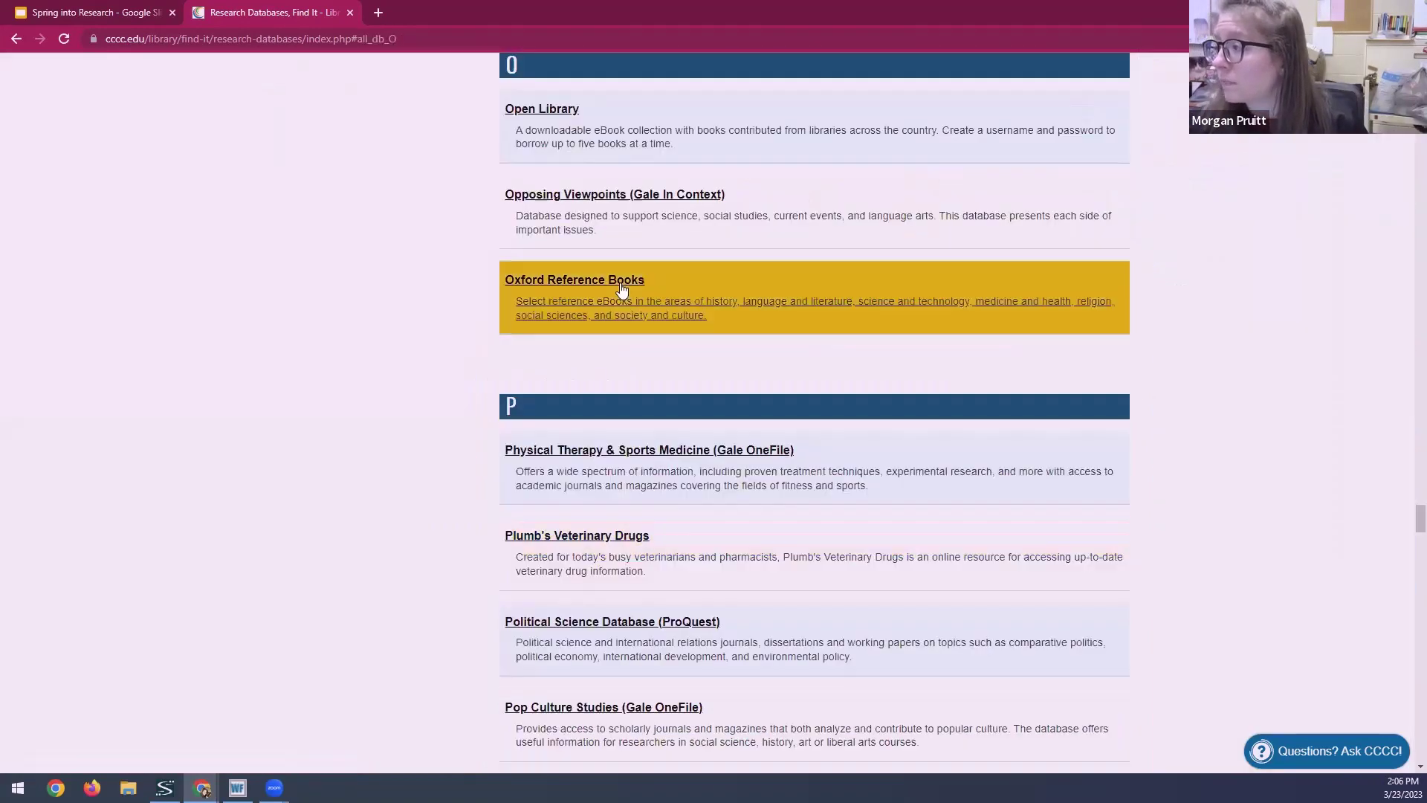
# Open Gale In Context: Opposing Viewpoints, look over its homepage, then go to Browse Issues.
pyautogui.click(581, 199)
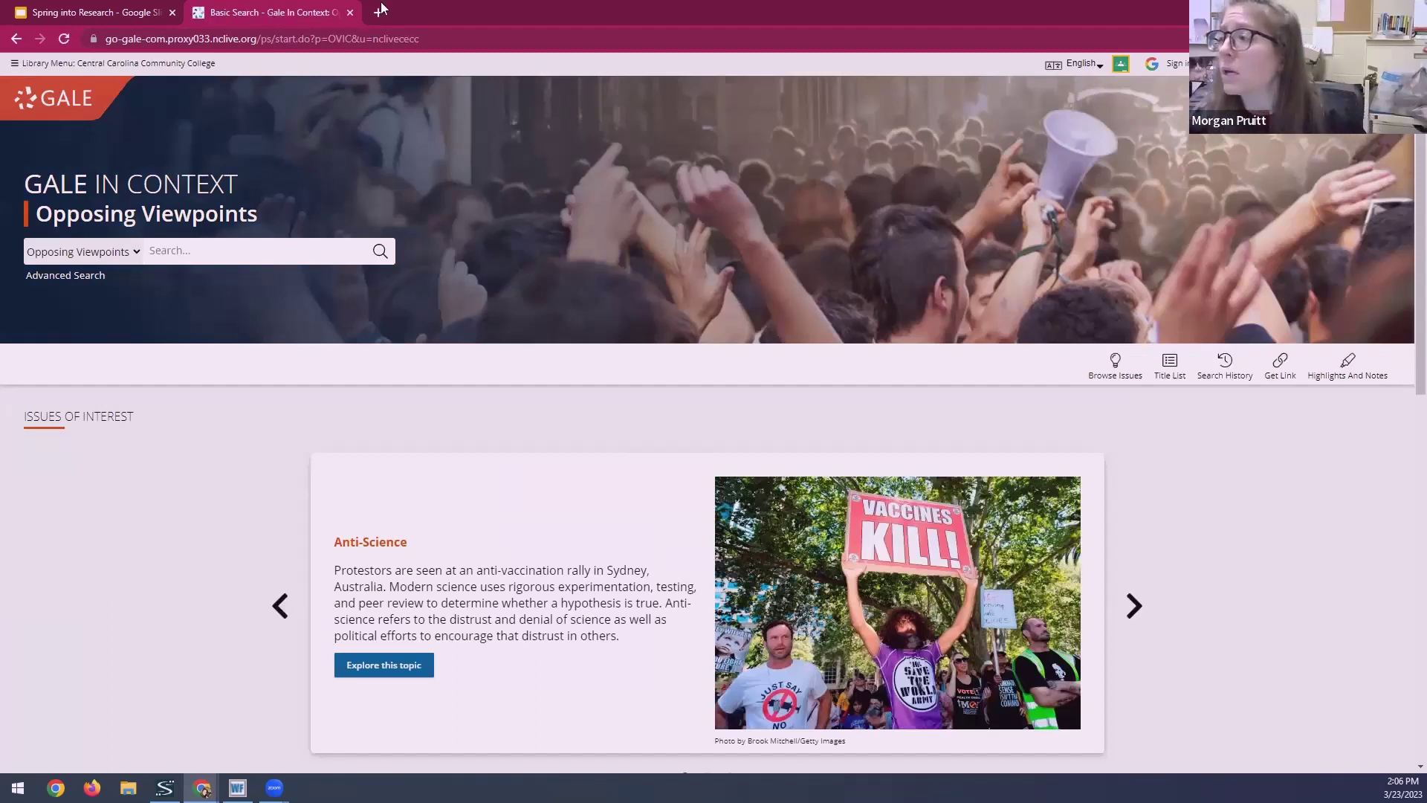
pyautogui.click(221, 260)
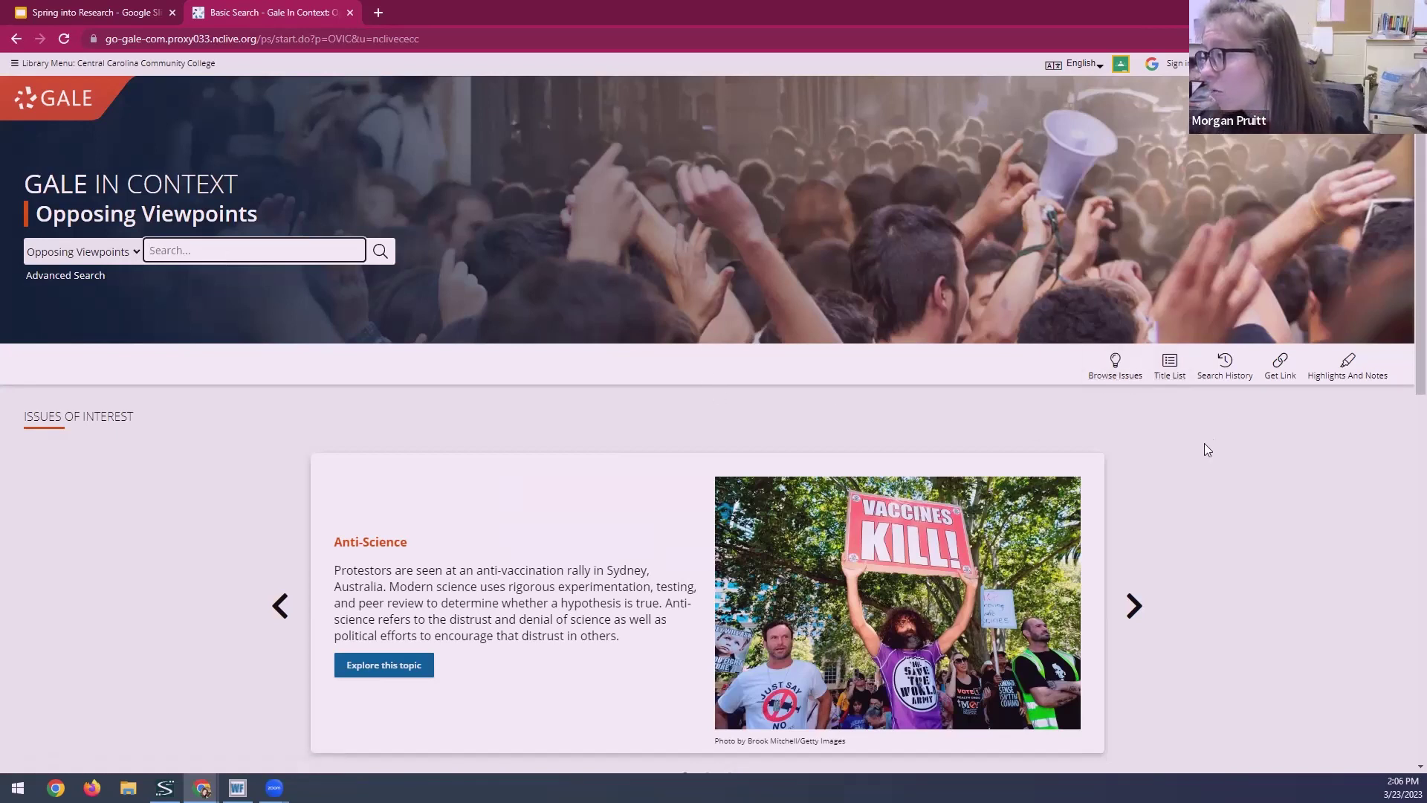
pyautogui.scroll(-3, 1204, 443)
pyautogui.scroll(-2, 334, 468)
pyautogui.scroll(-1, 332, 479)
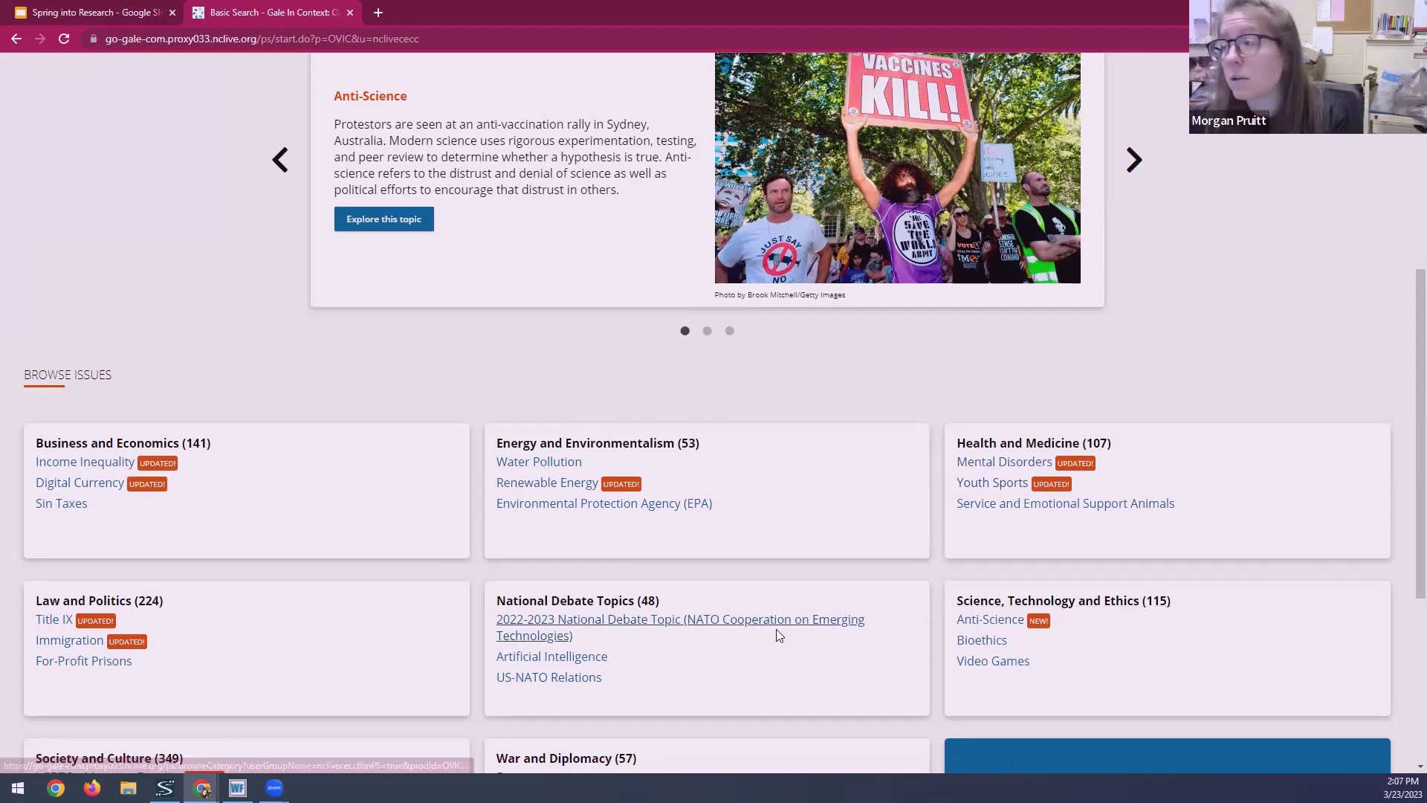
pyautogui.scroll(4, 1050, 497)
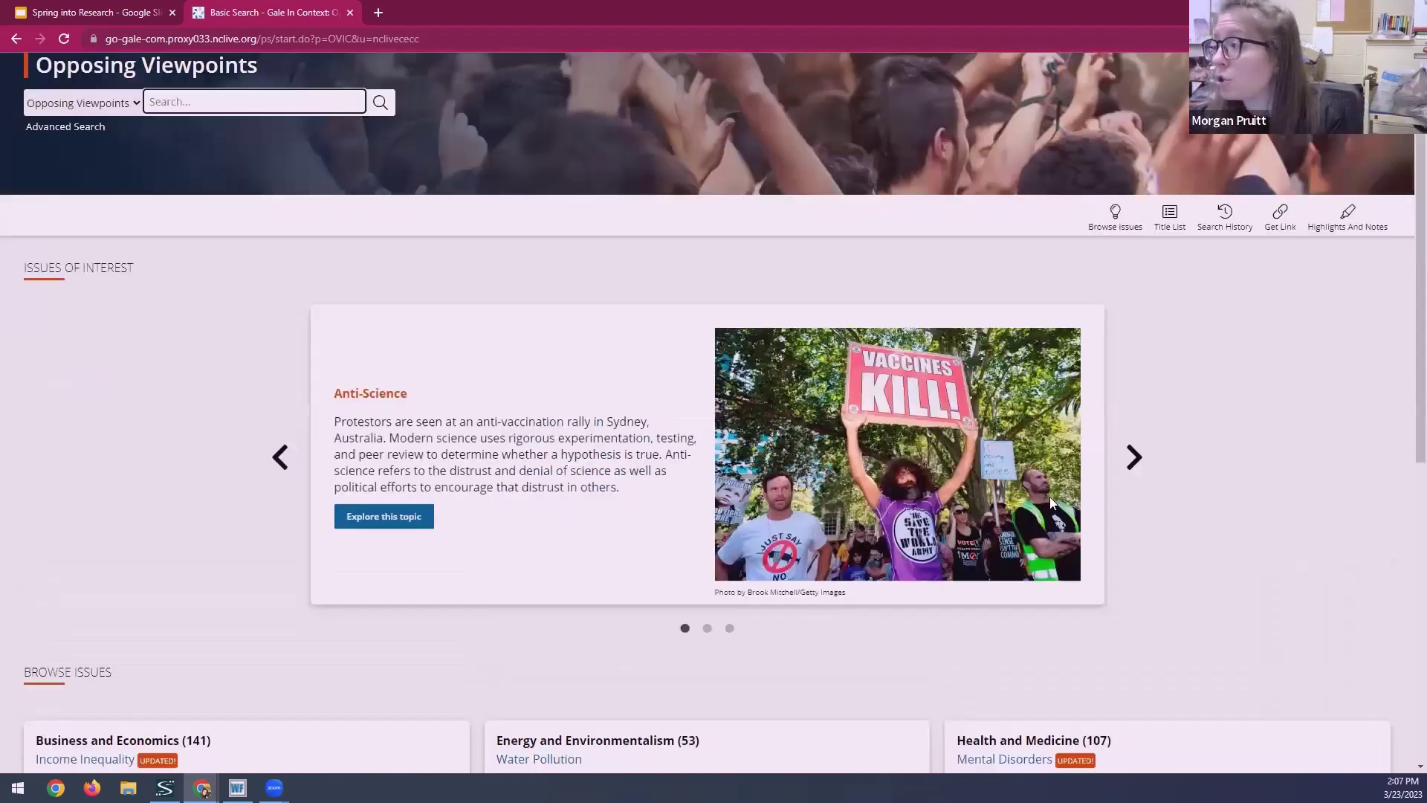
pyautogui.click(1128, 230)
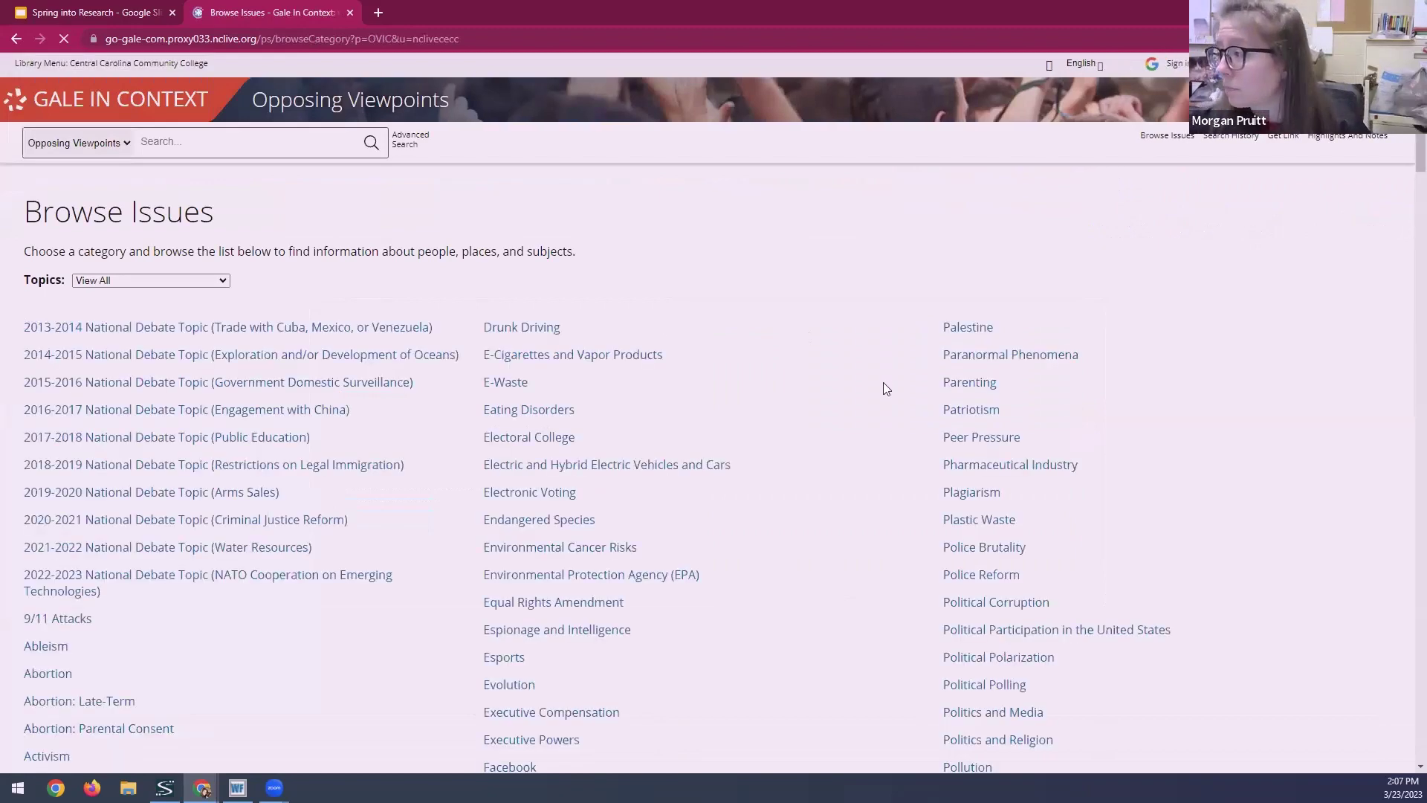
# Filter Browse Issues to the Energy and Environmentalism topic category.
pyautogui.scroll(-2, 883, 387)
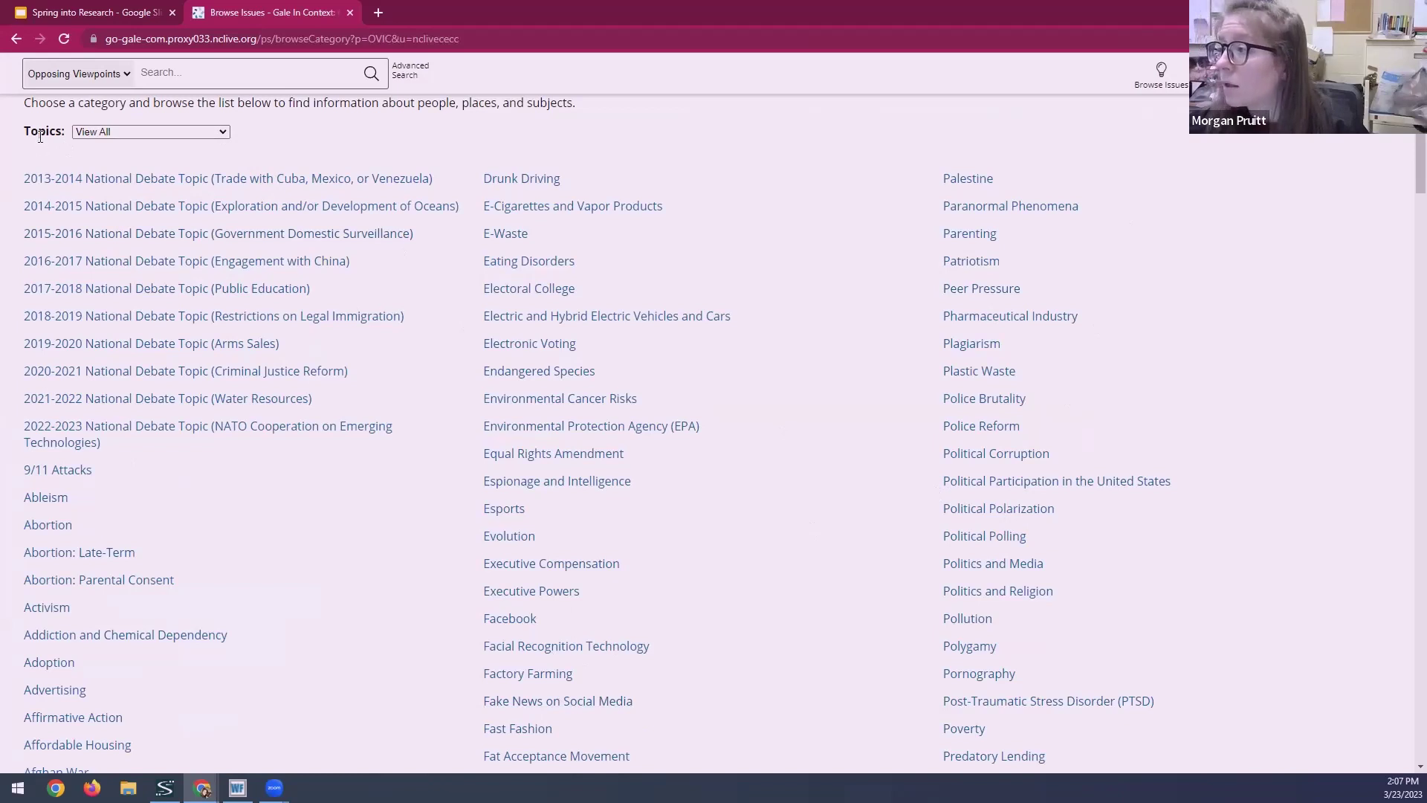
pyautogui.click(142, 134)
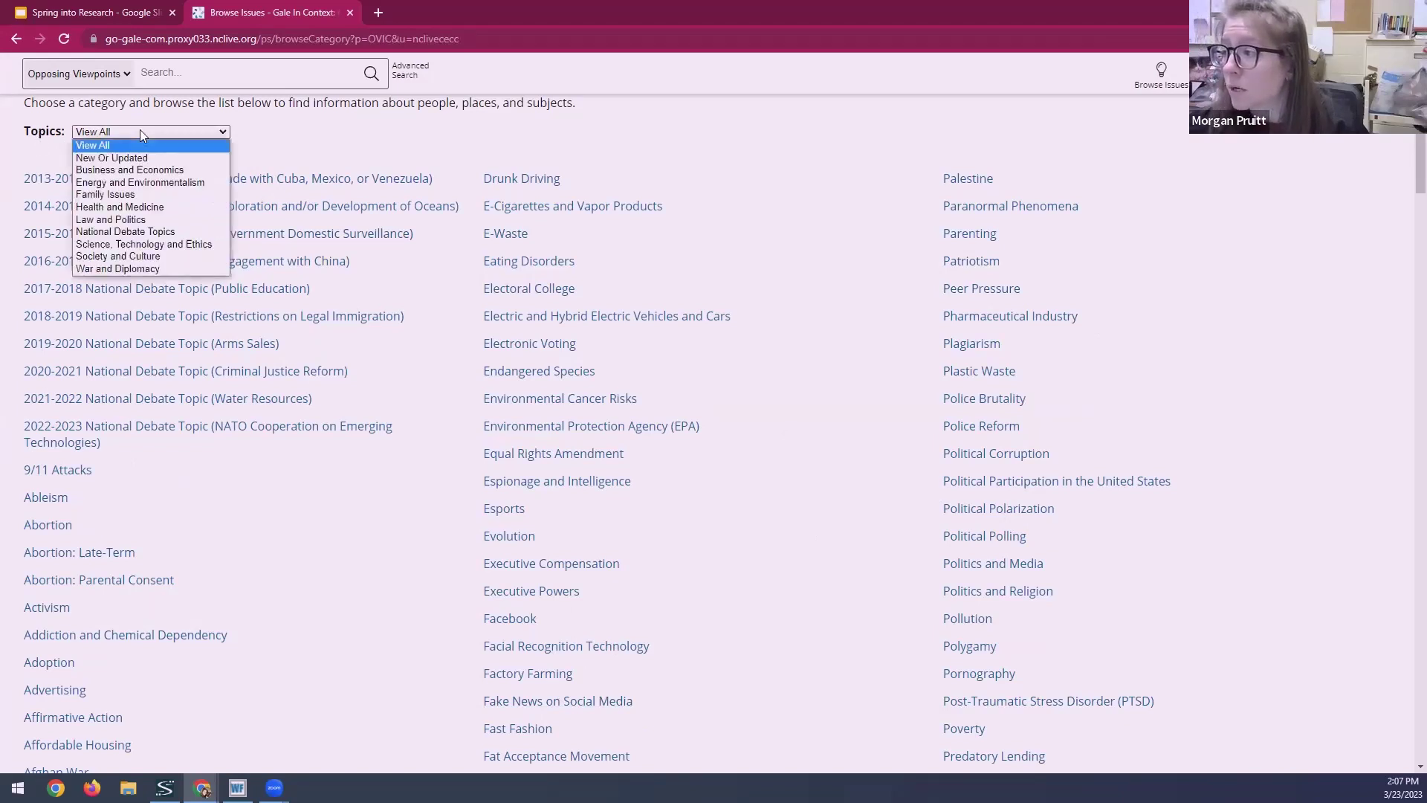
pyautogui.click(124, 183)
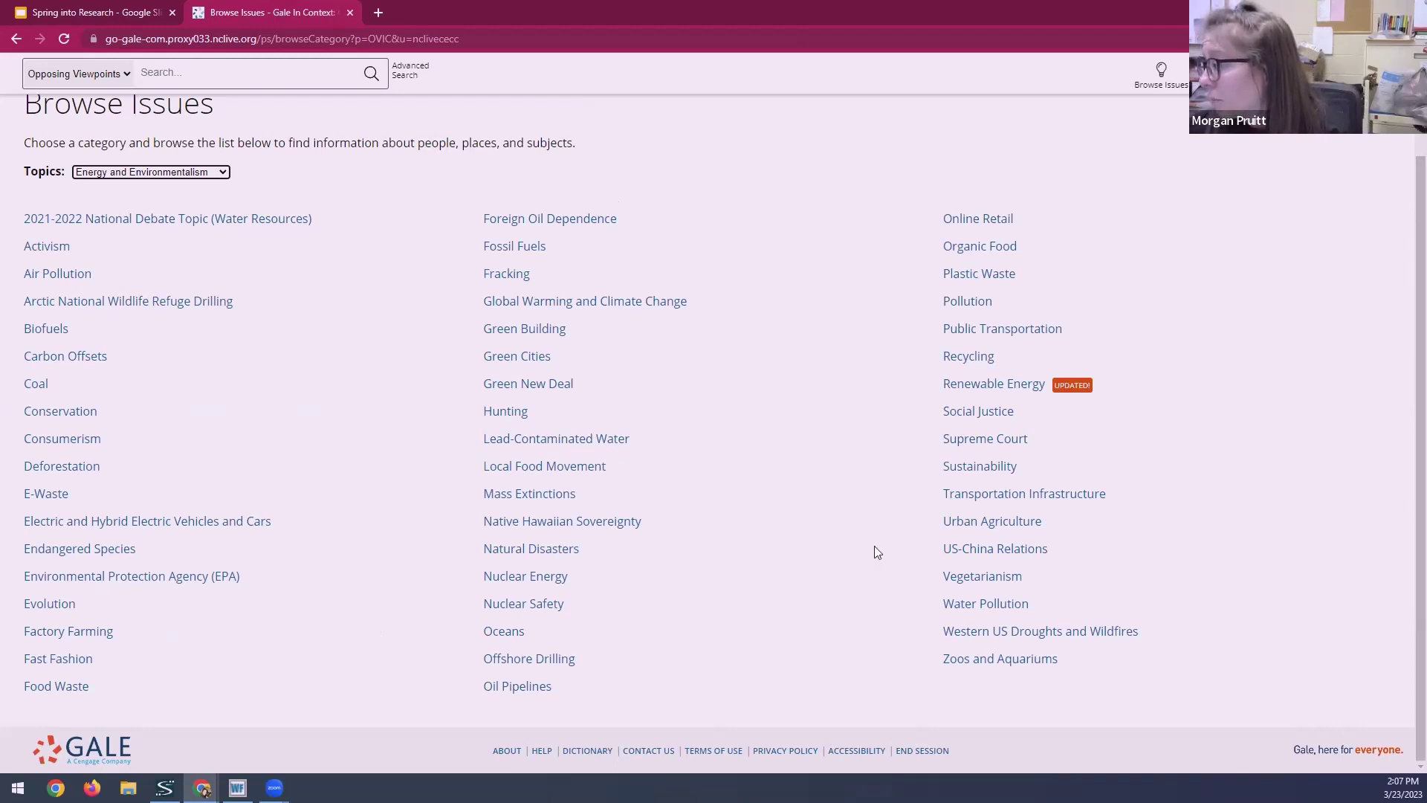
# Open the Sustainability issue from the Energy and Environmentalism list.
pyautogui.click(974, 469)
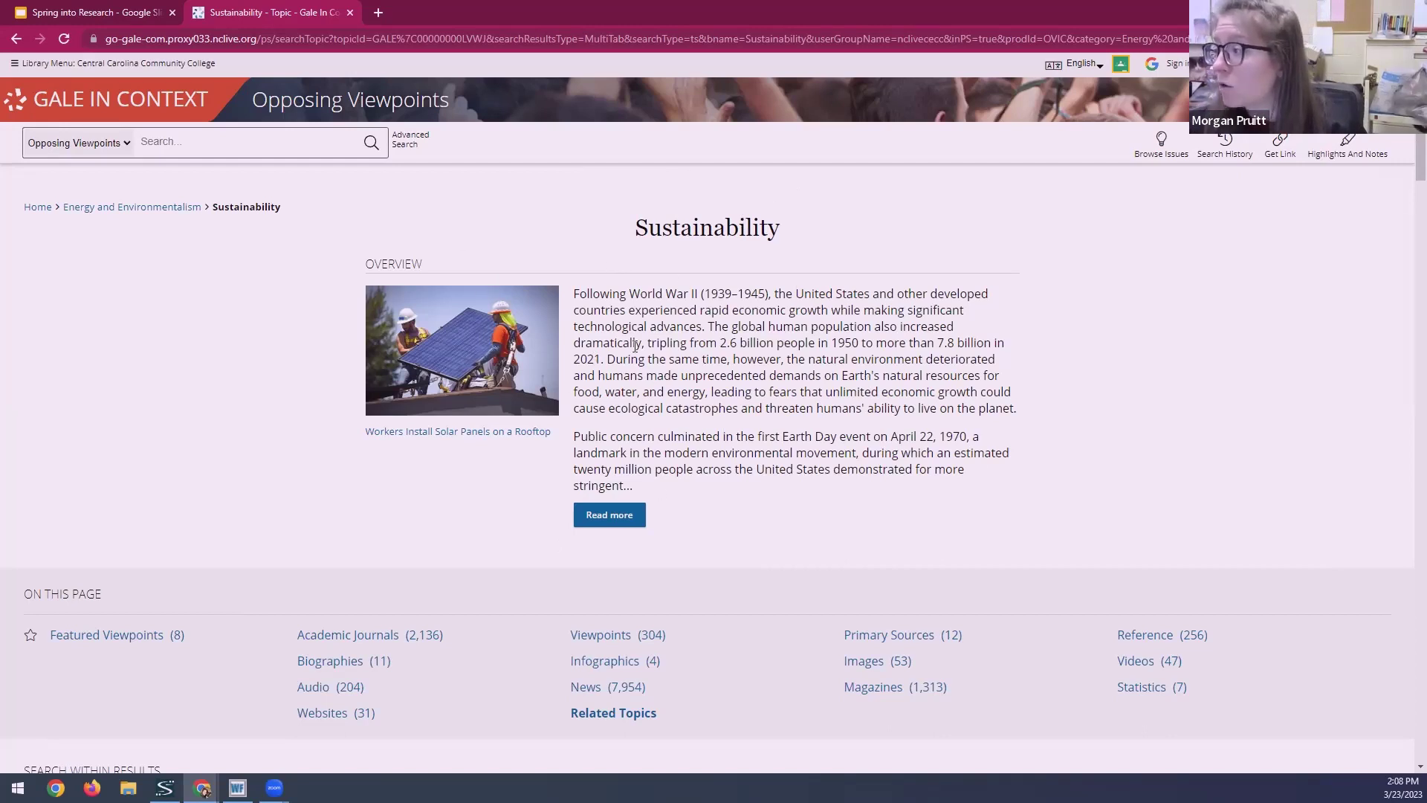
# Read the full Sustainability overview down to its Economic Development section.
pyautogui.click(607, 516)
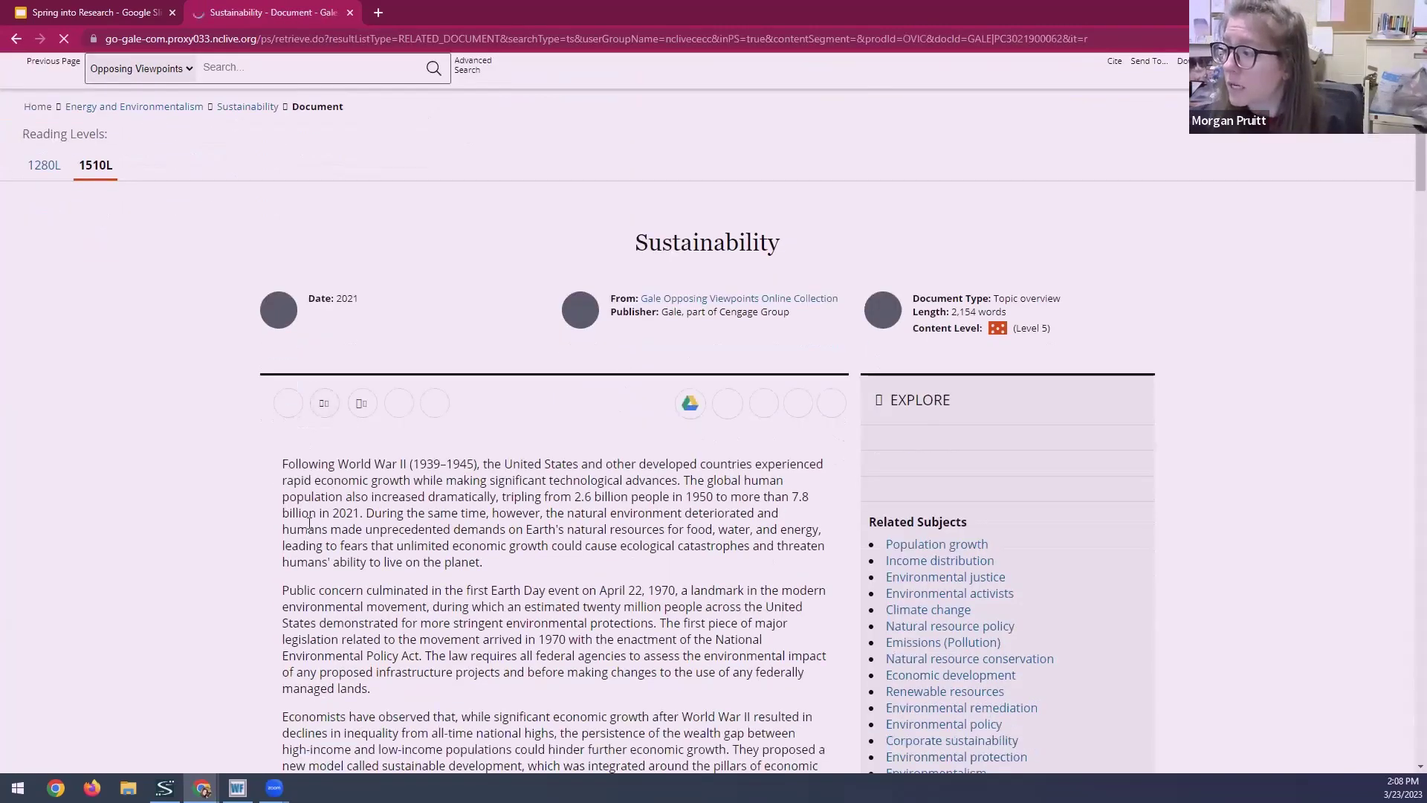
pyautogui.scroll(-5, 513, 483)
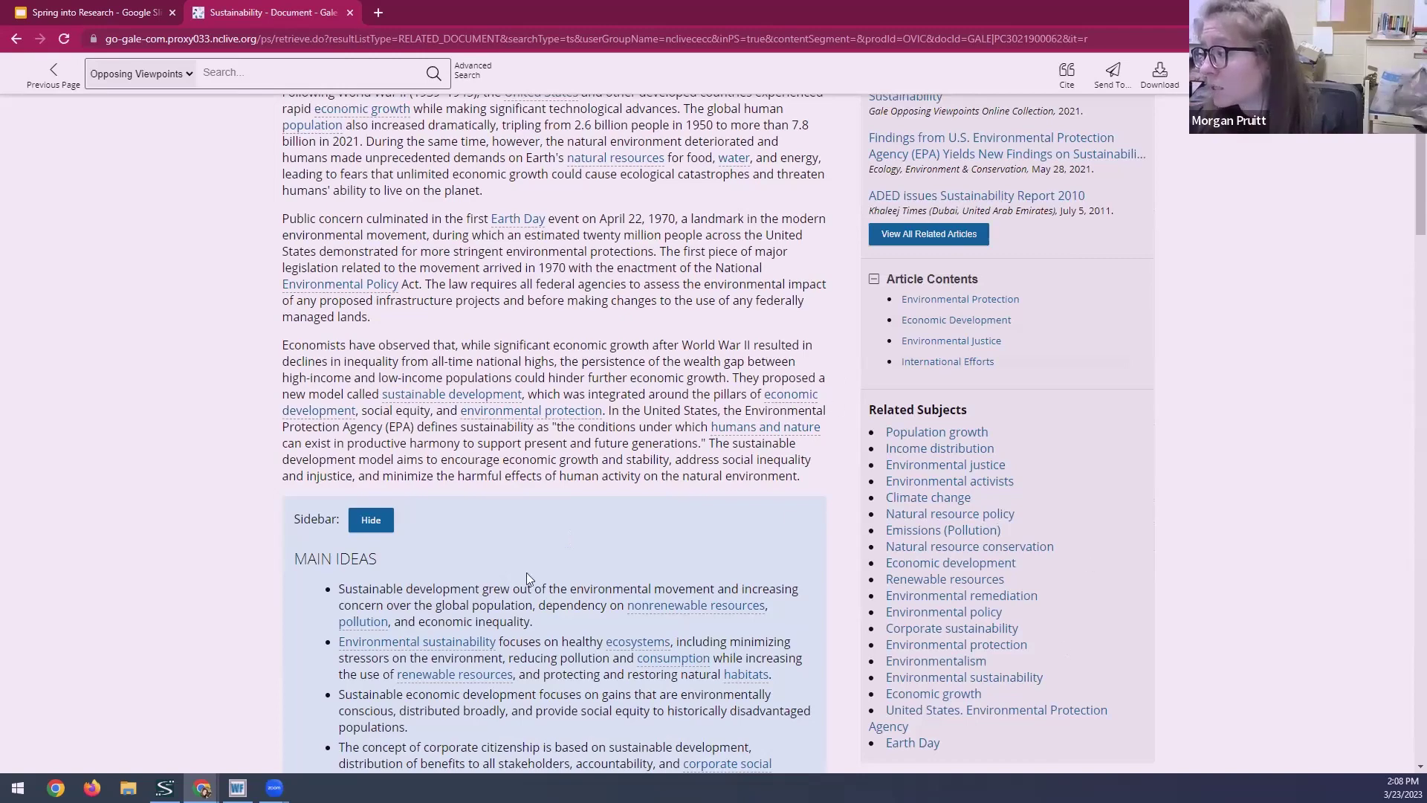
pyautogui.scroll(-1, 527, 579)
pyautogui.scroll(-12, 496, 642)
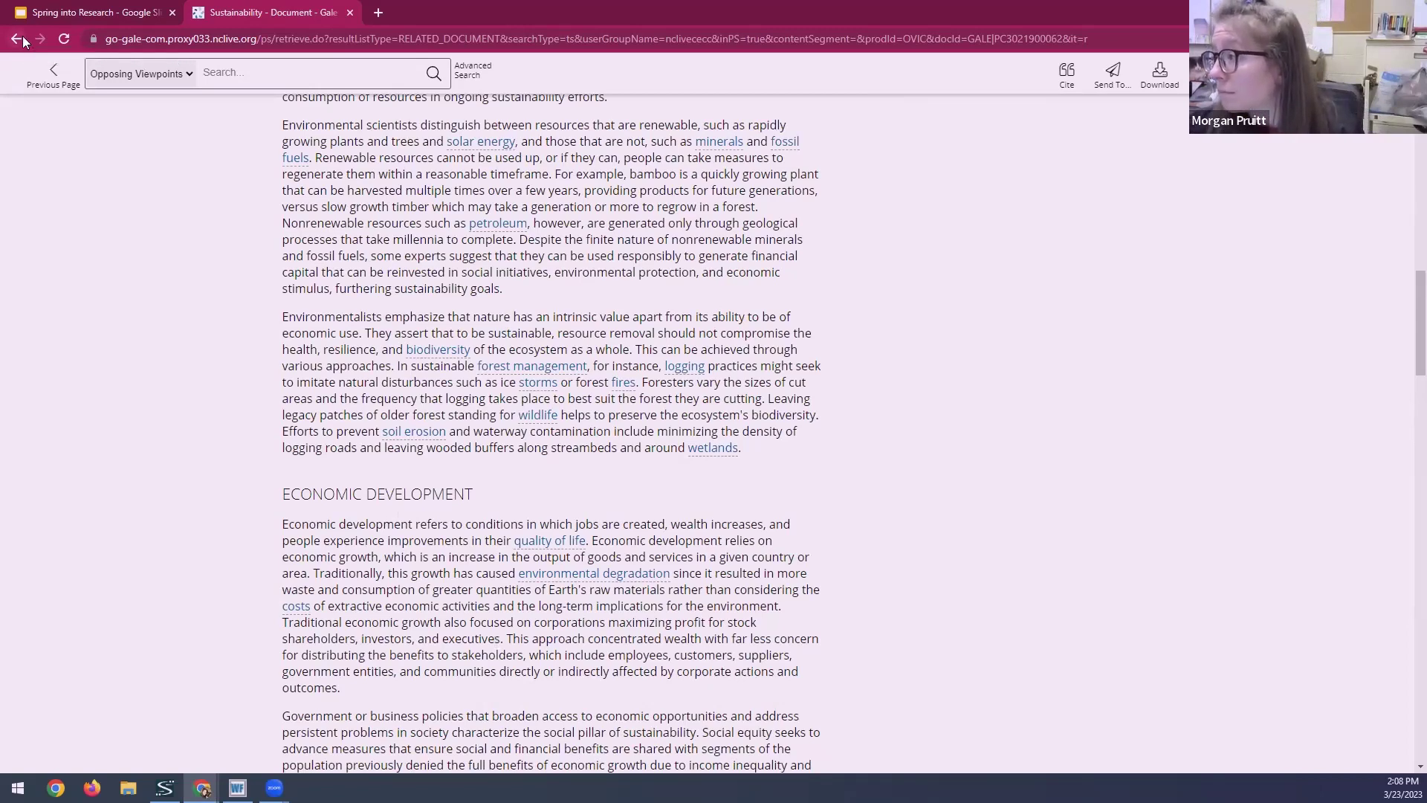
# Go back to the Sustainability page and scroll to Featured Viewpoints and Academic Journals.
pyautogui.click(22, 39)
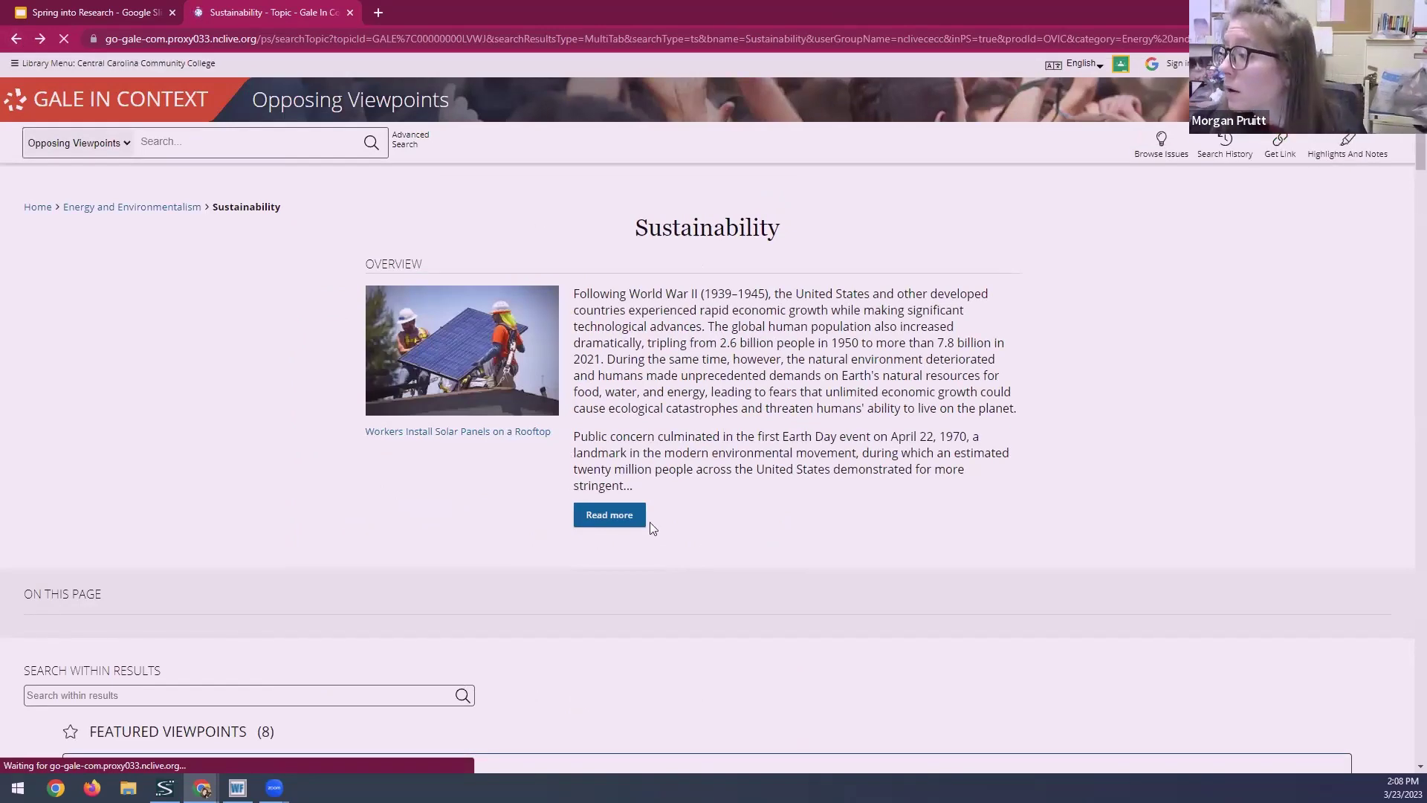
pyautogui.scroll(-2, 650, 521)
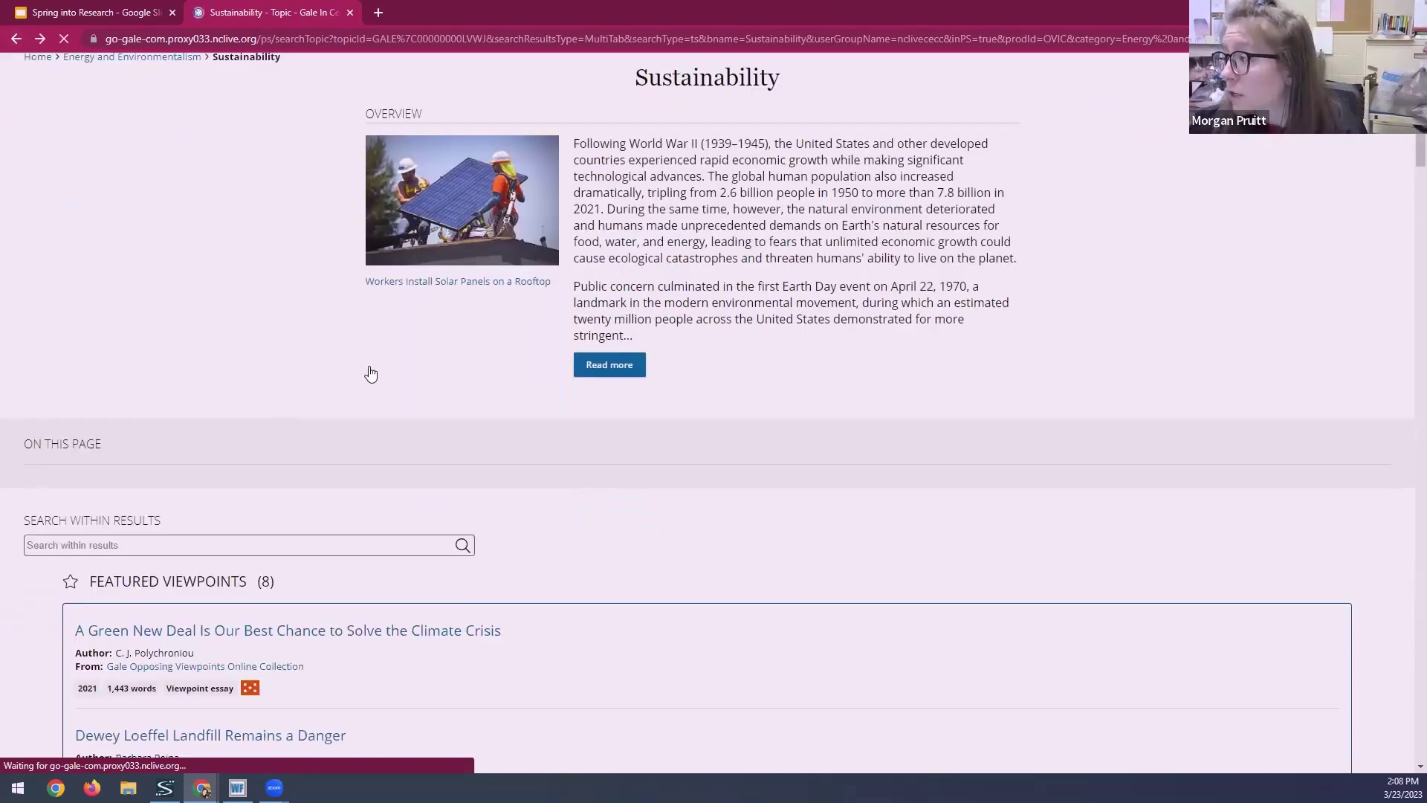
pyautogui.scroll(-3, 539, 379)
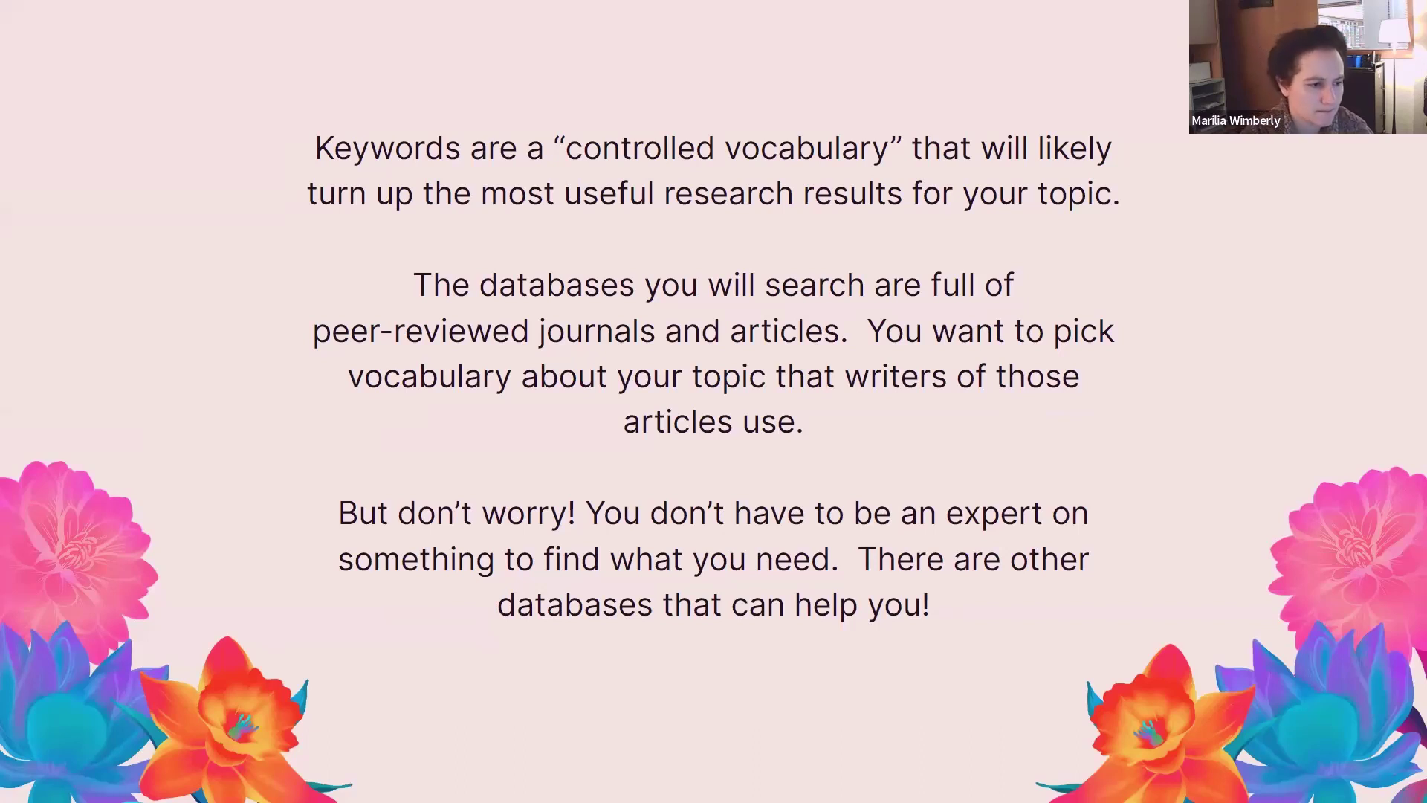
# Advance to slide 9 on researching honeybees and pollinators.
pyautogui.press('Right')
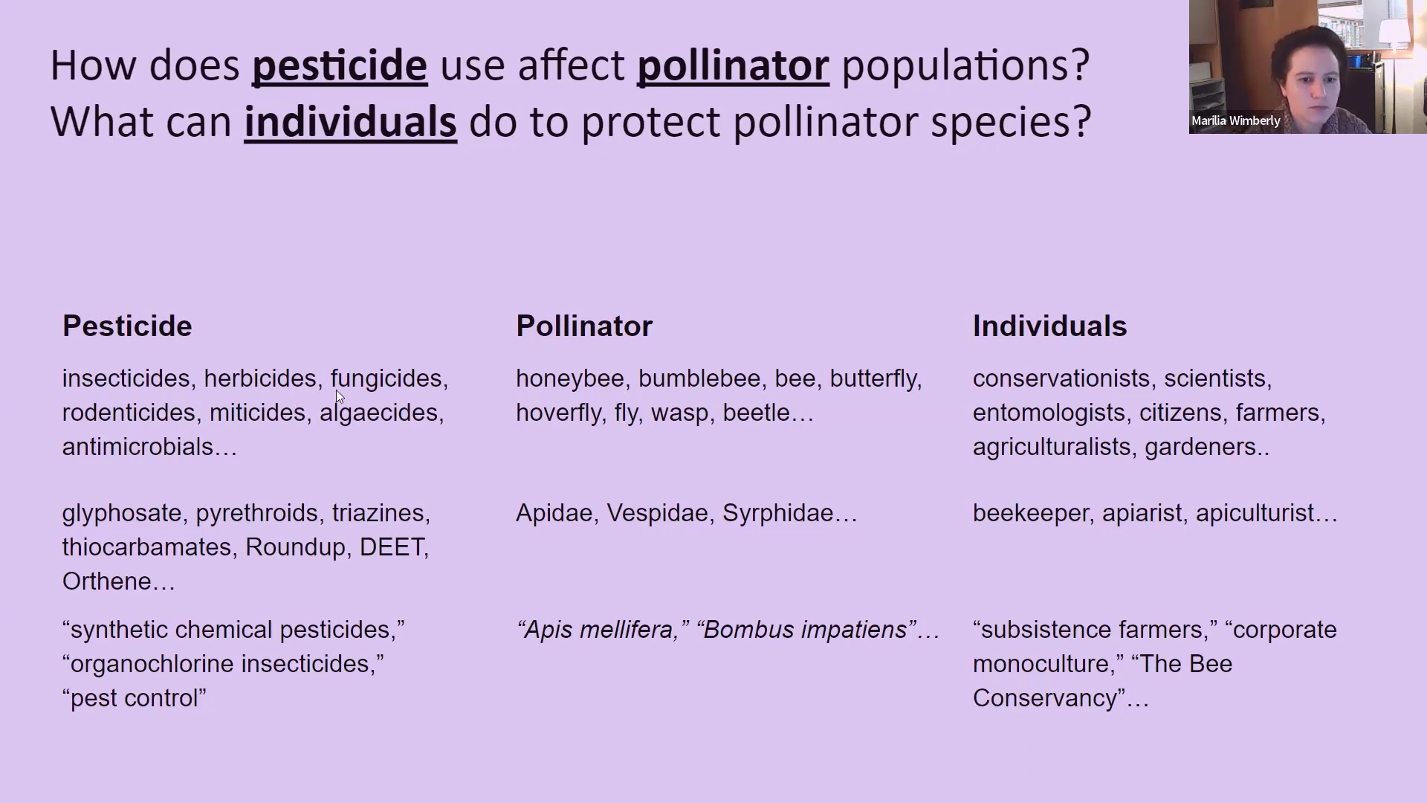
# Advance to the Academic OneFile Topic Finder slide and exit the slideshow.
pyautogui.press('Right')
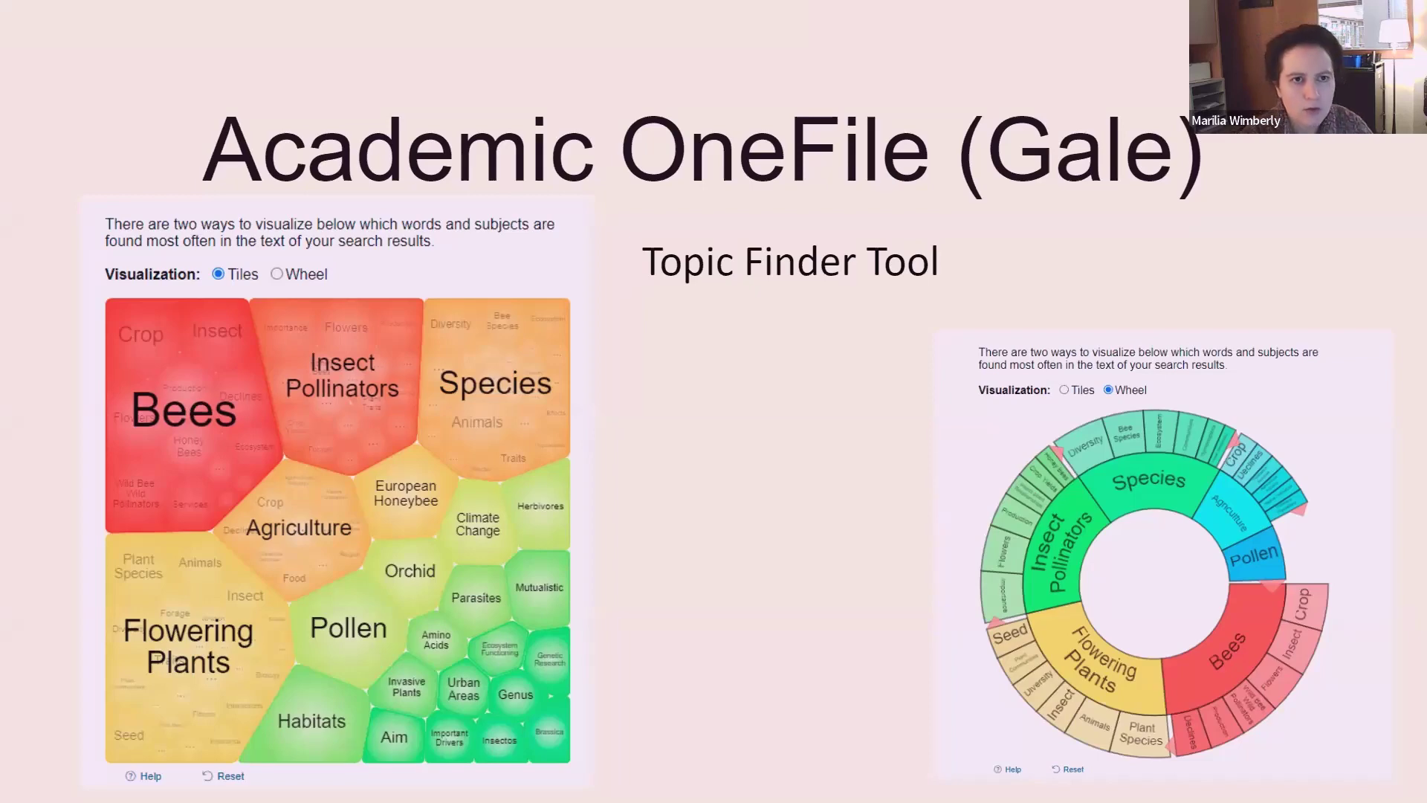
pyautogui.press('Escape')
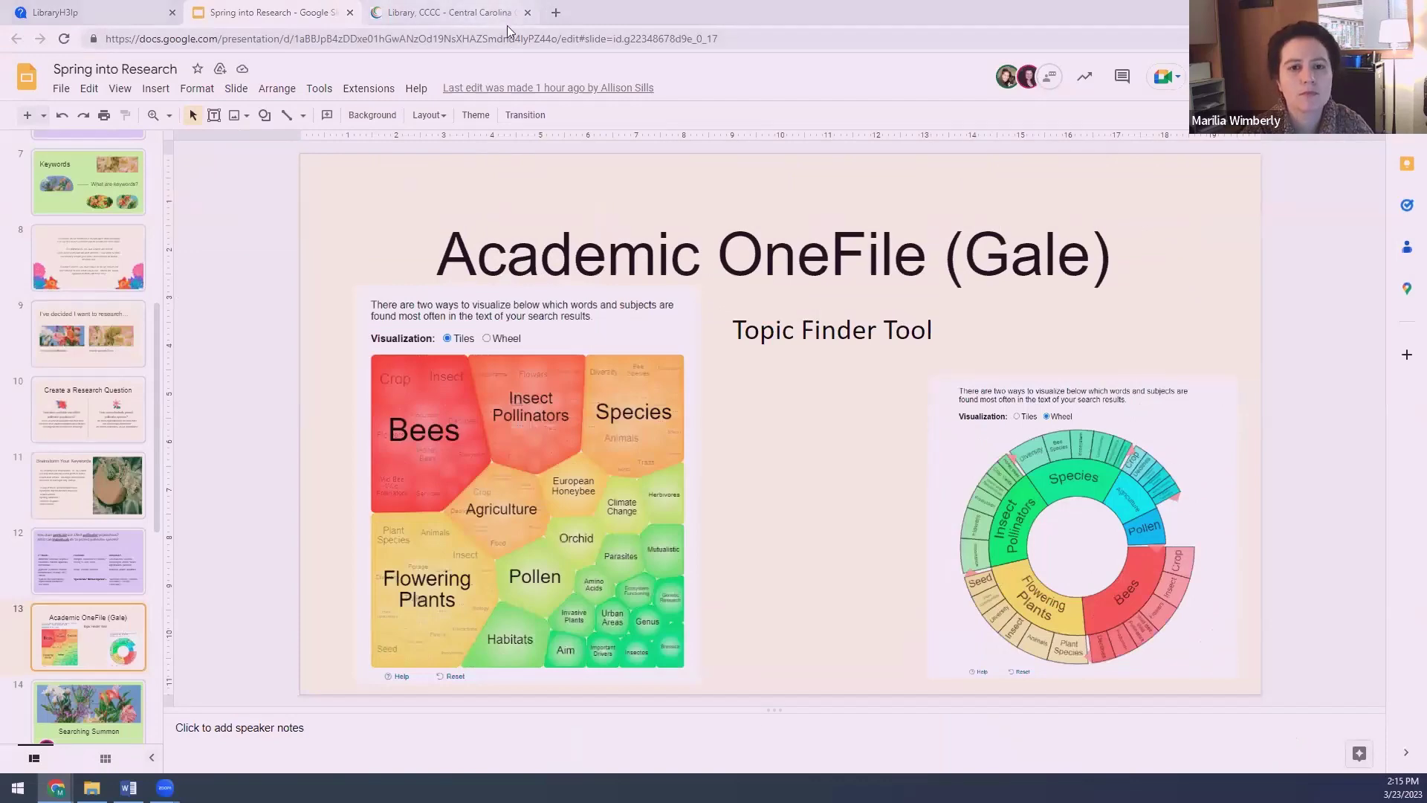
# On the CCCC Library site, show the A-Z database listing with All Databases expanded to Academic OneFile.
pyautogui.click(475, 14)
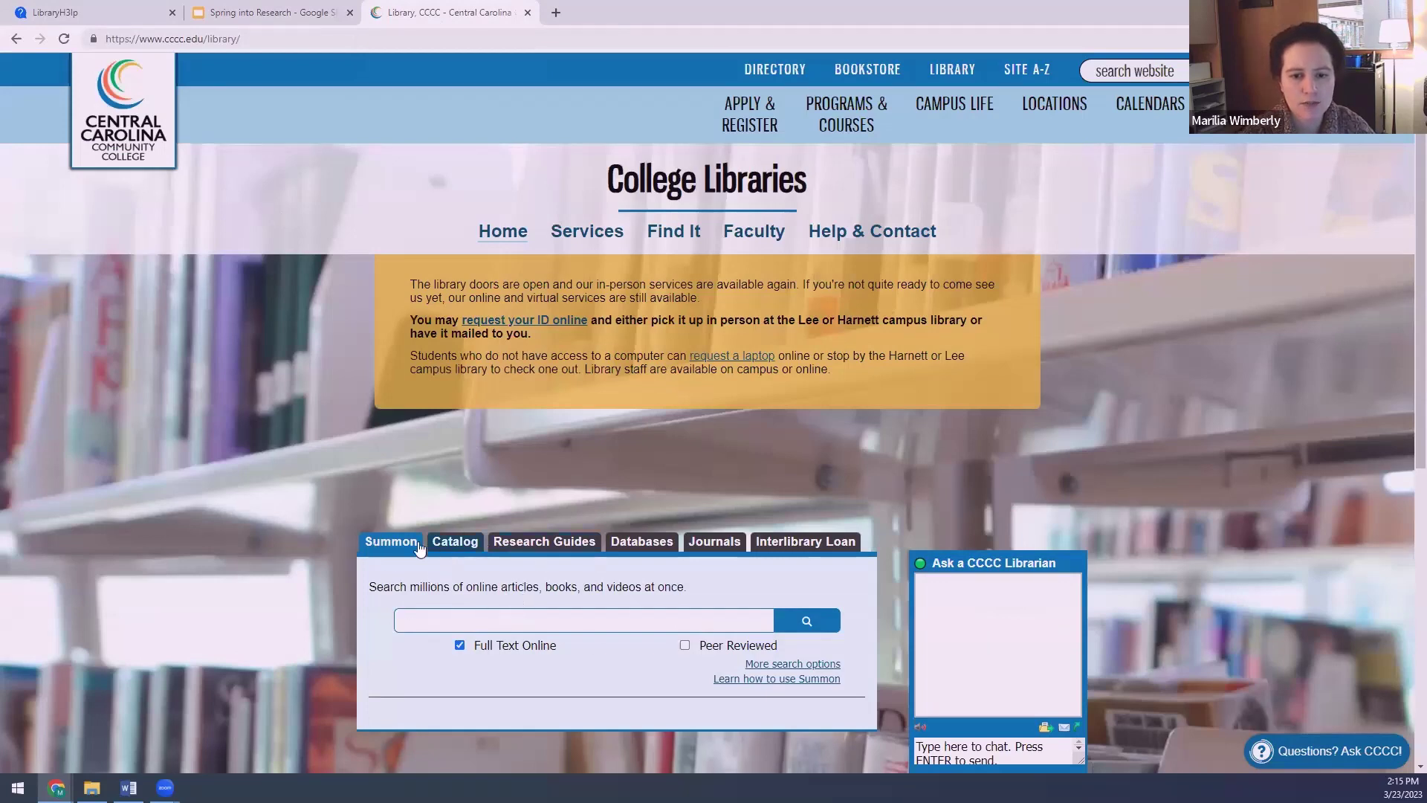
pyautogui.click(645, 543)
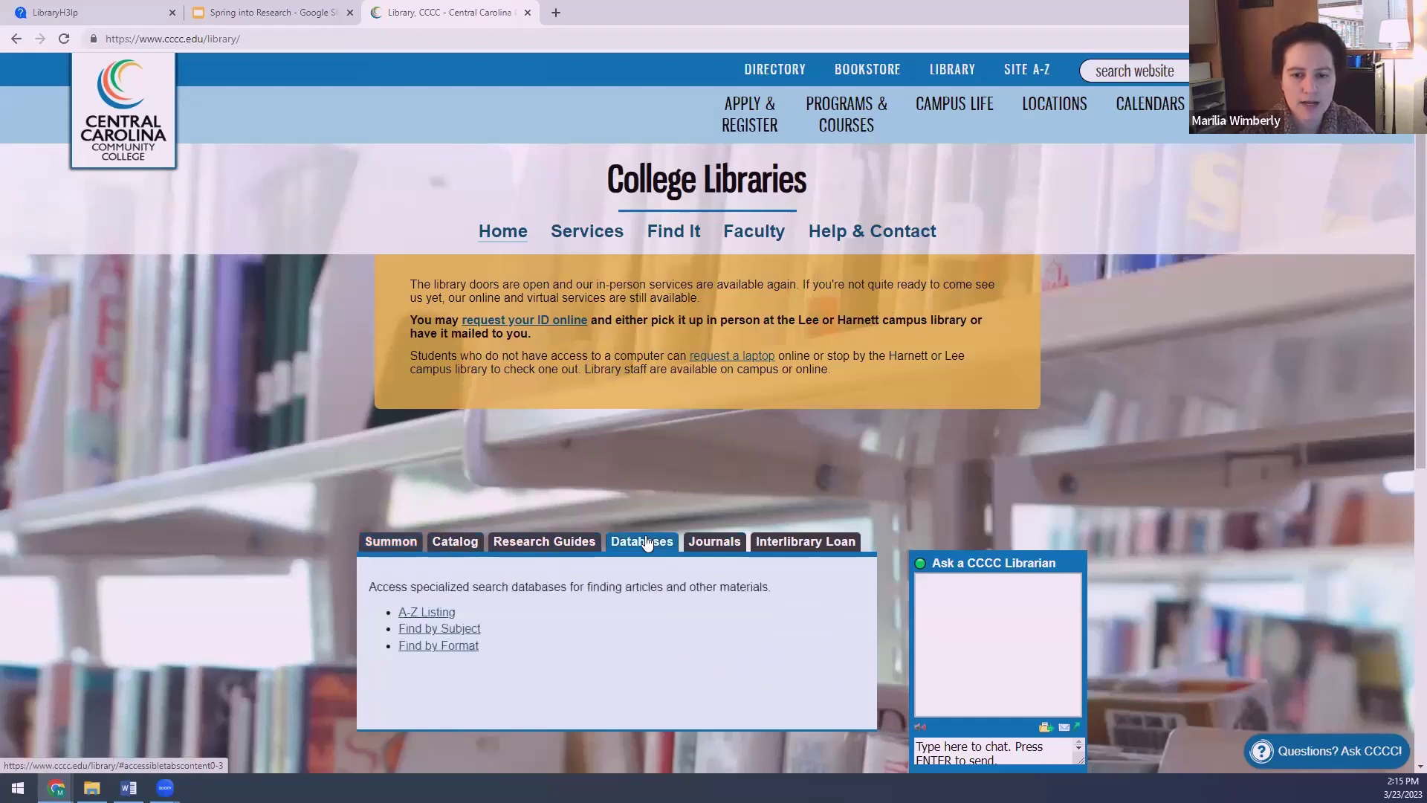
pyautogui.click(436, 614)
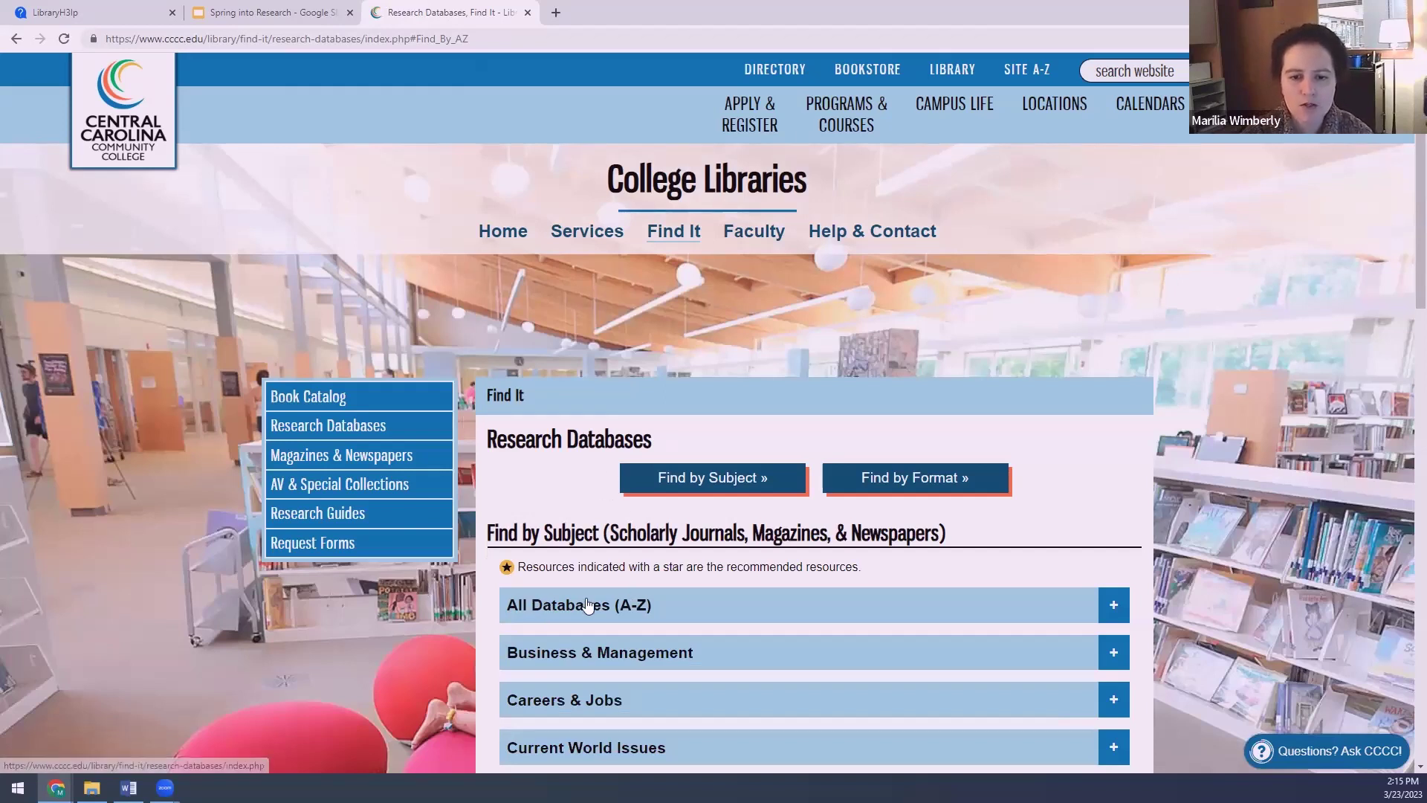
pyautogui.click(564, 608)
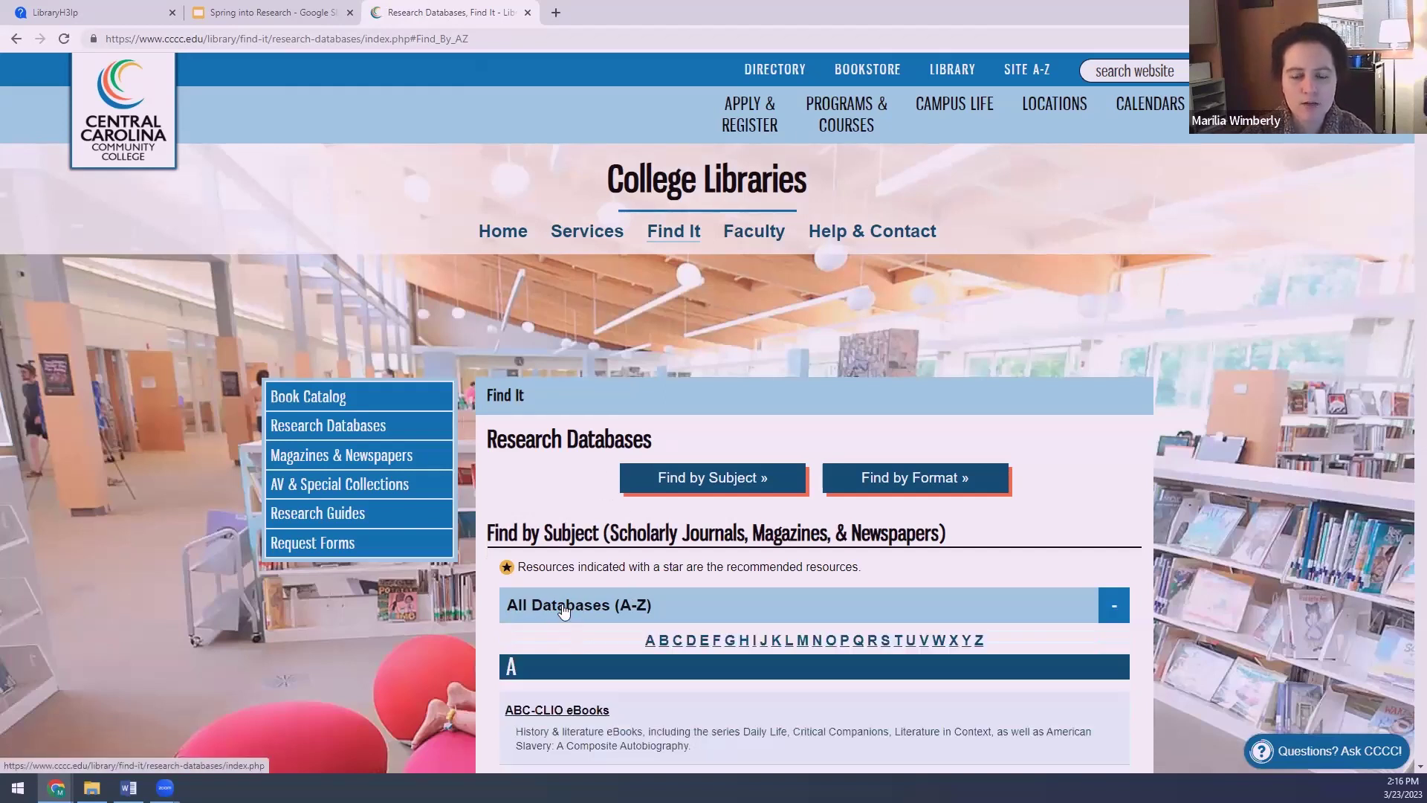
pyautogui.scroll(-4, 602, 604)
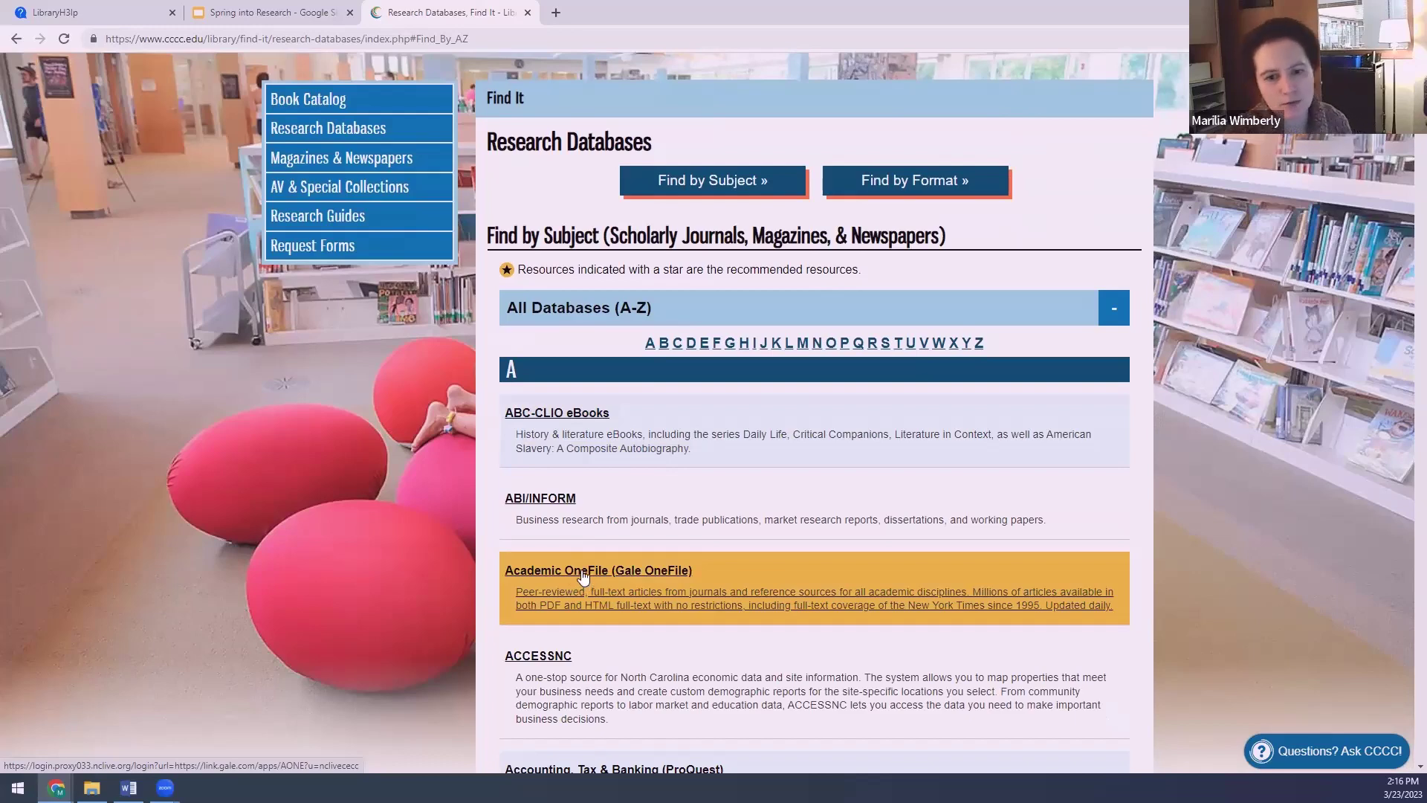
# Open Academic OneFile (Gale OneFile) from the A-Z database list.
pyautogui.click(581, 576)
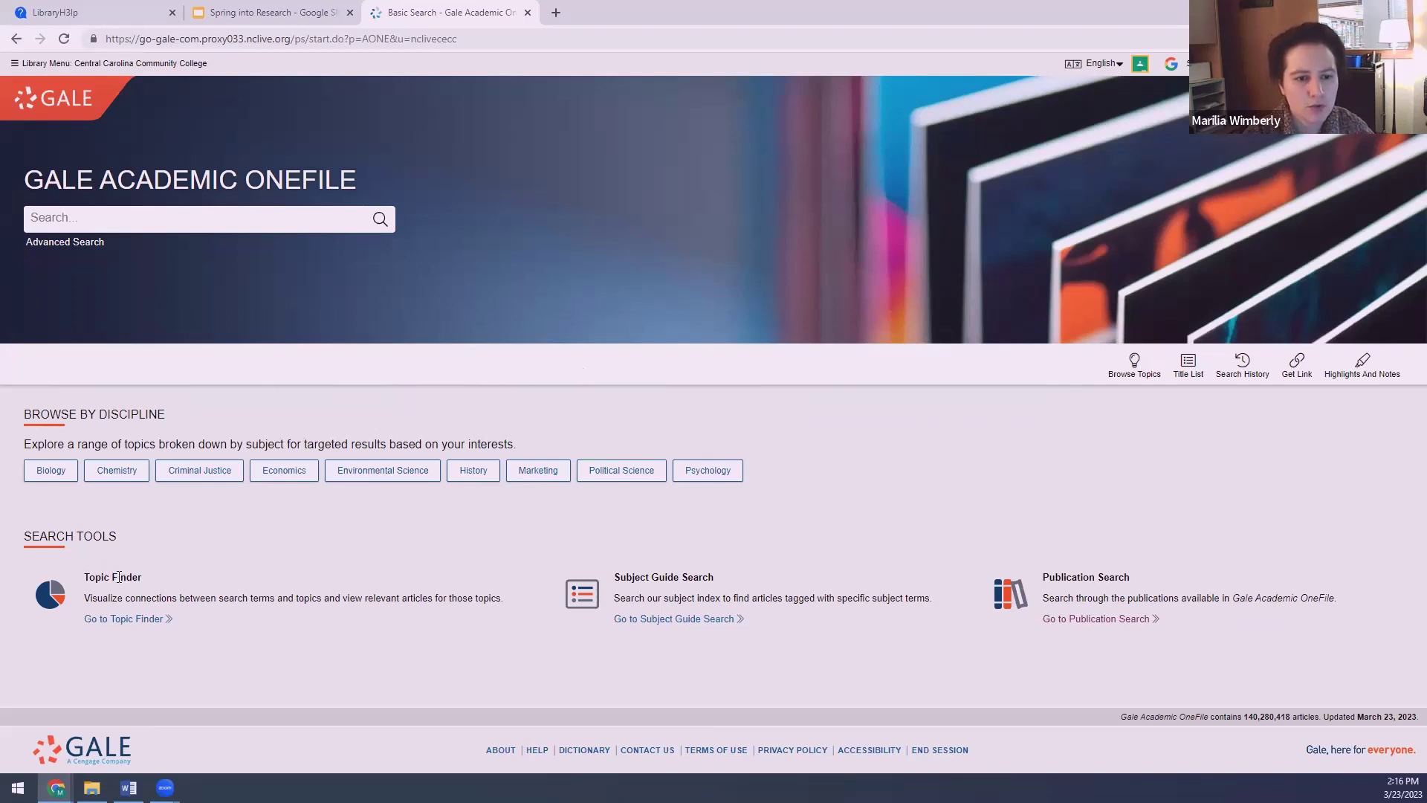
pyautogui.click(119, 622)
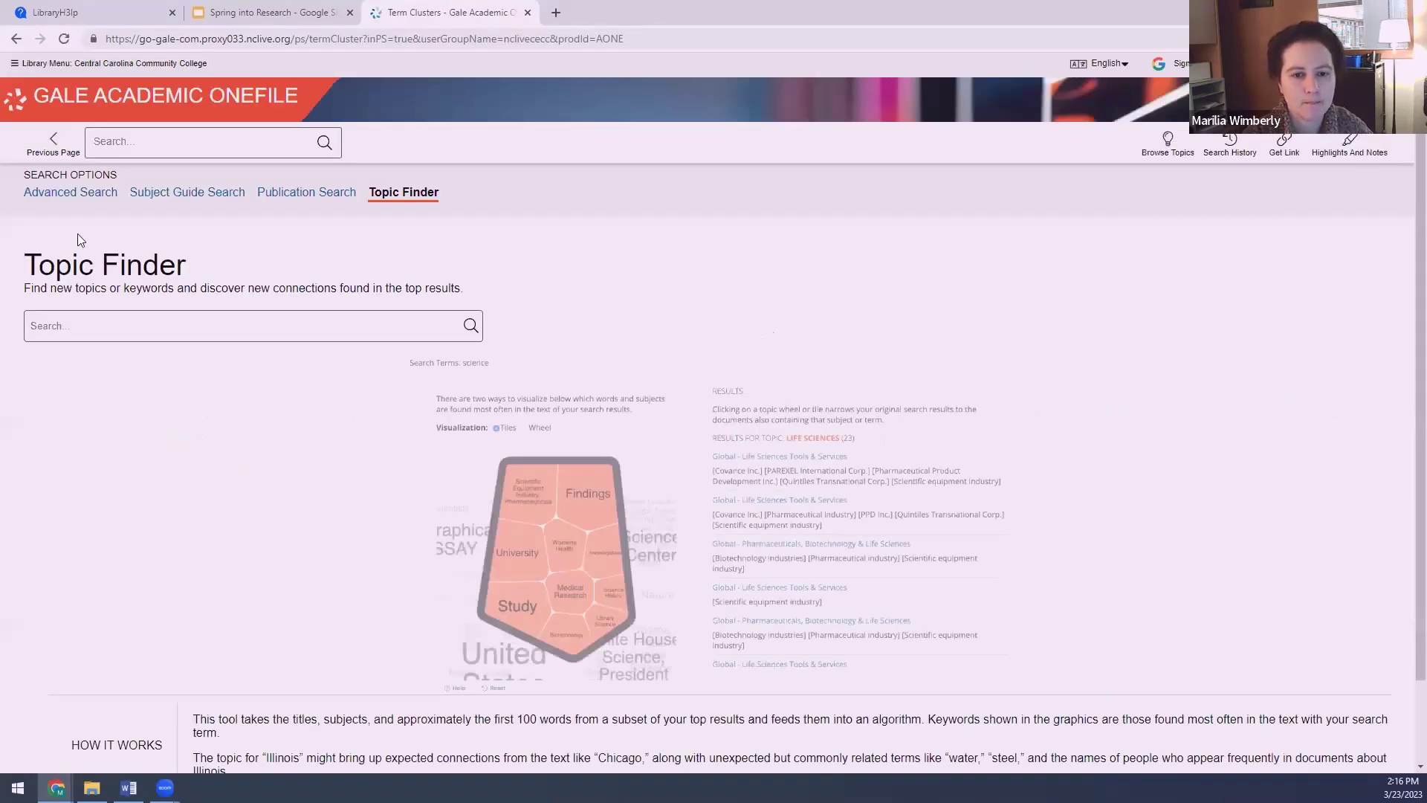
pyautogui.click(123, 325)
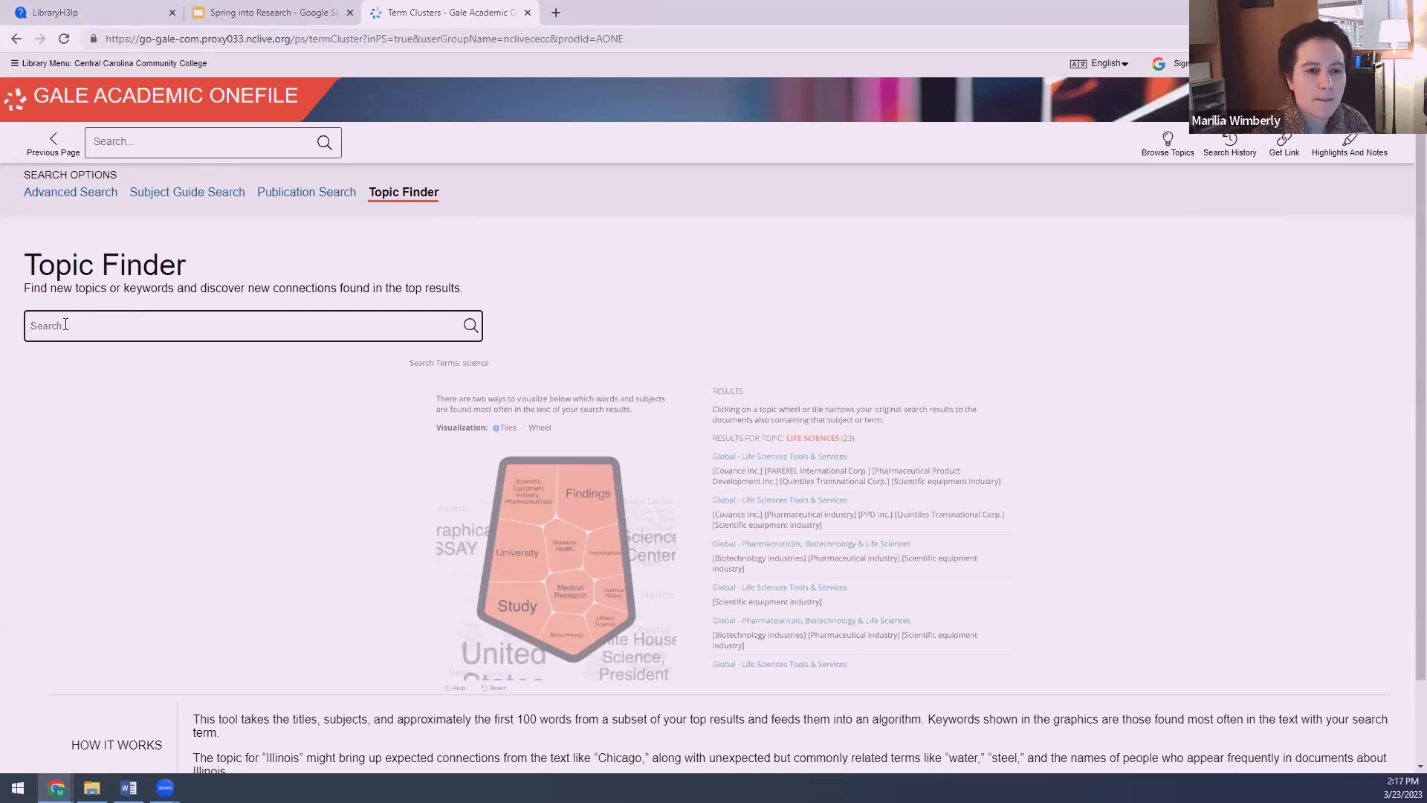
pyautogui.write('honeybees')
pyautogui.press('Return')
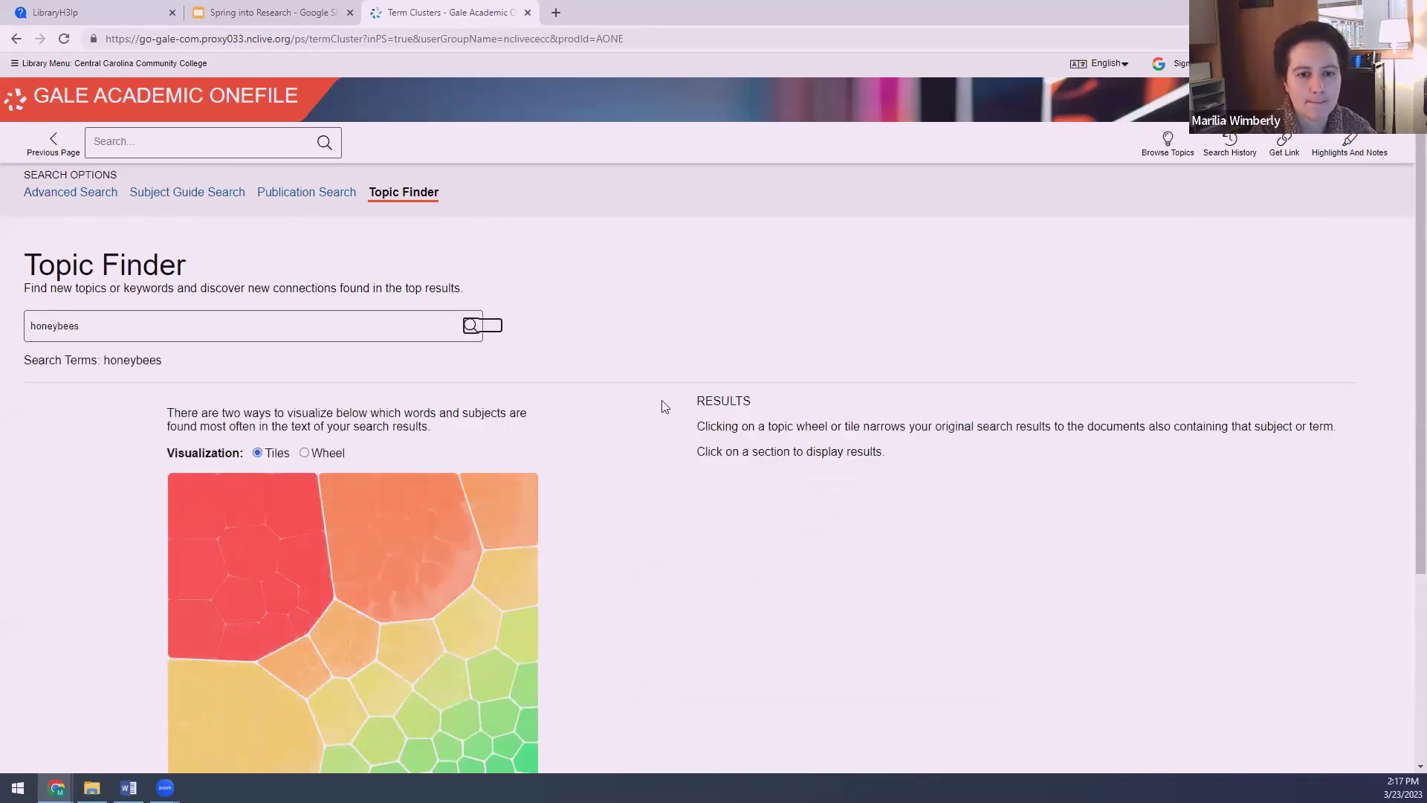
pyautogui.scroll(-3, 663, 401)
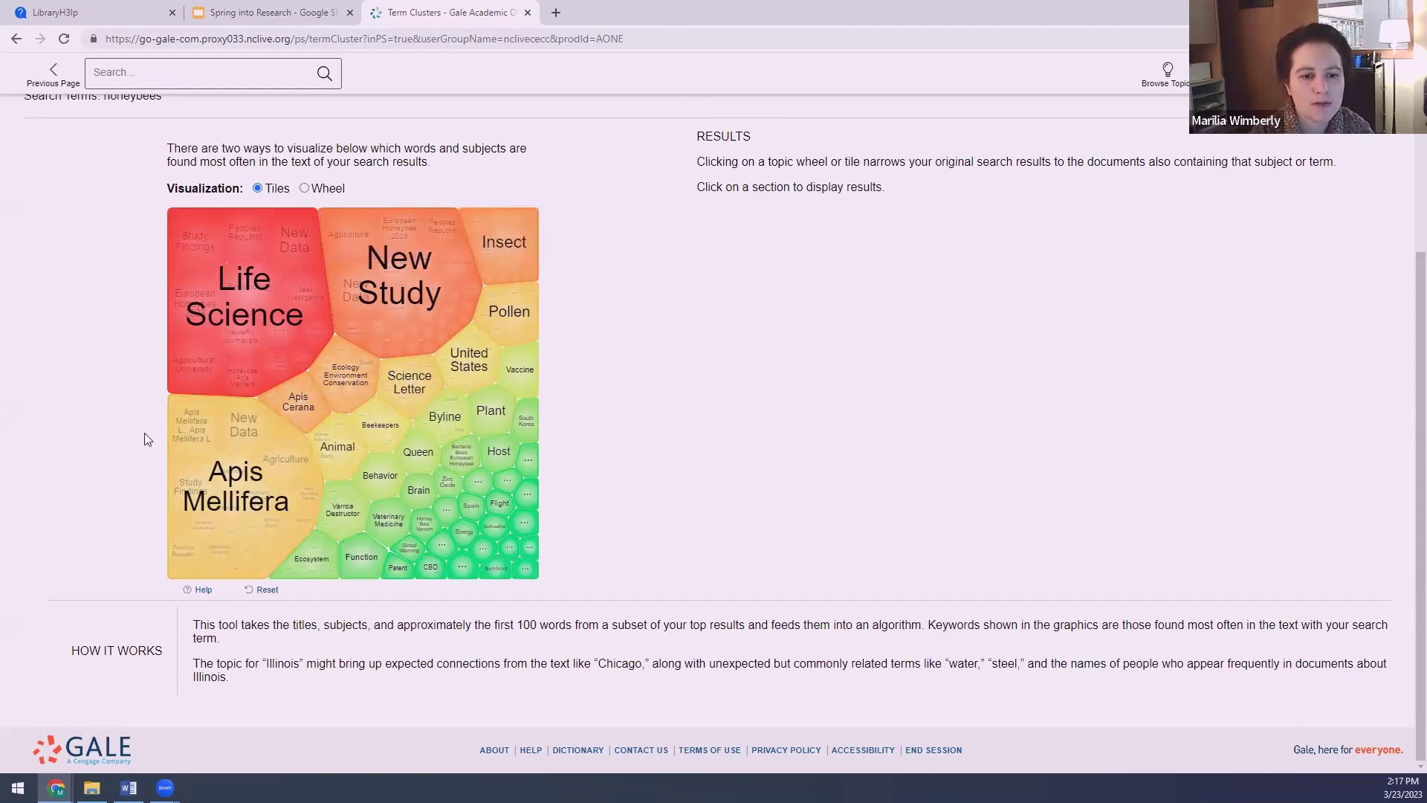
pyautogui.click(215, 474)
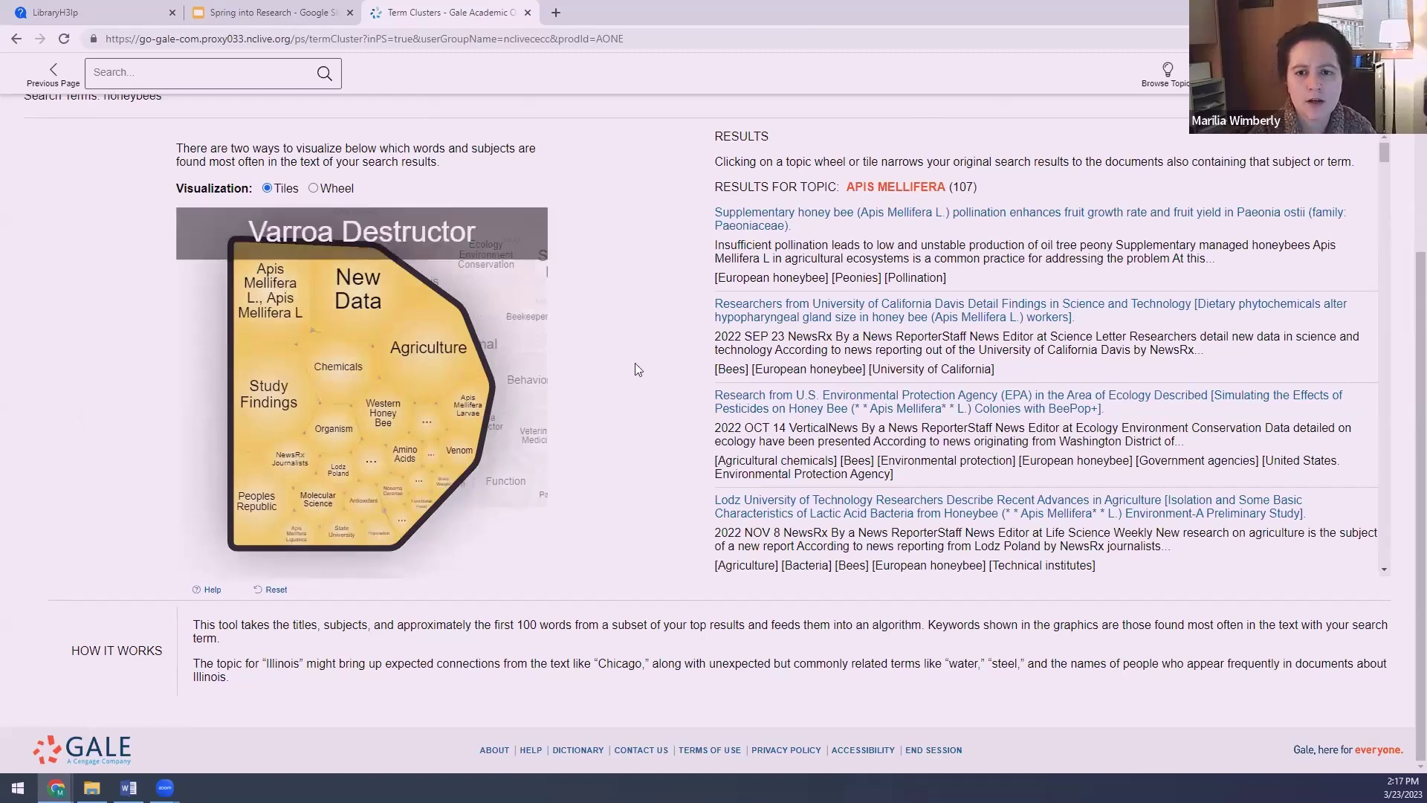
pyautogui.scroll(-3, 886, 294)
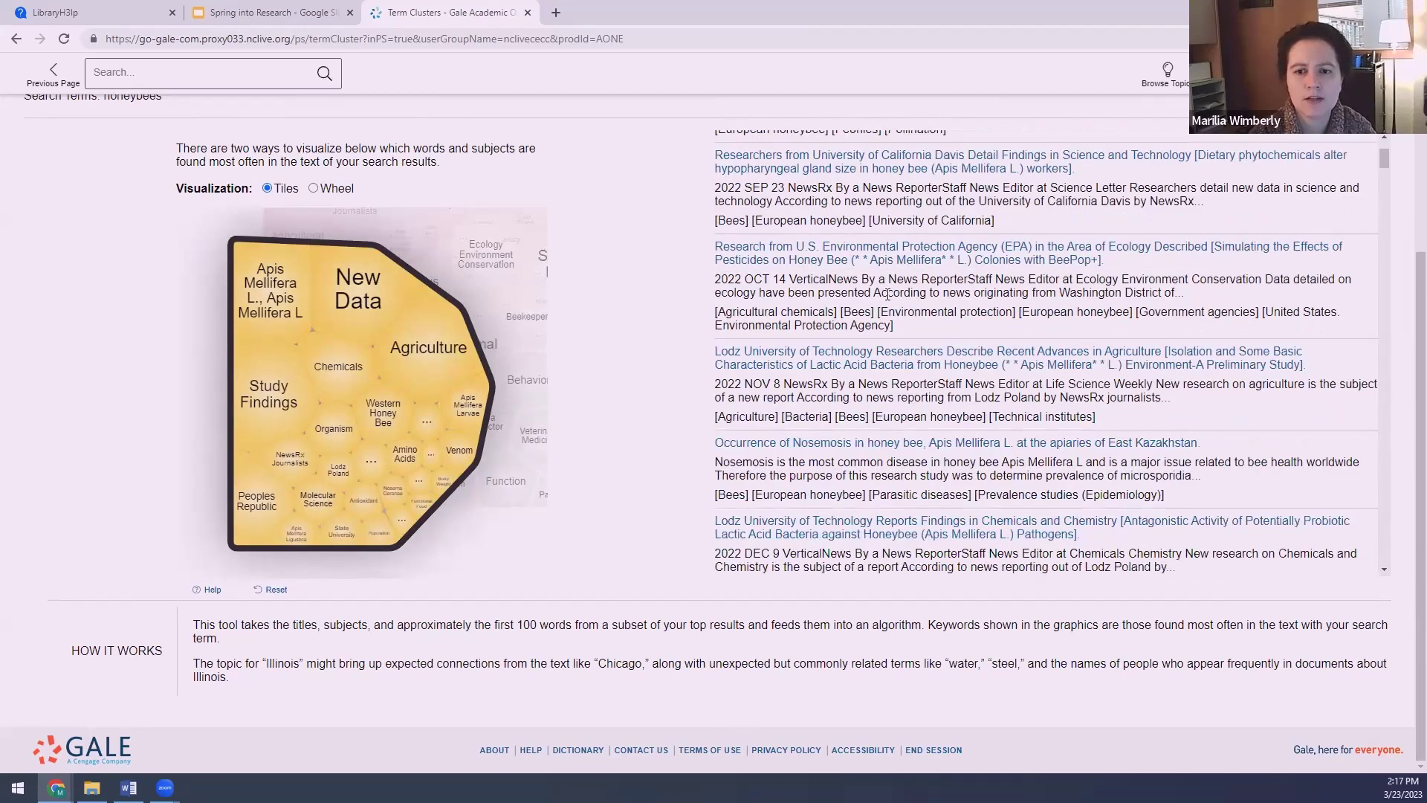
pyautogui.scroll(-10, 887, 294)
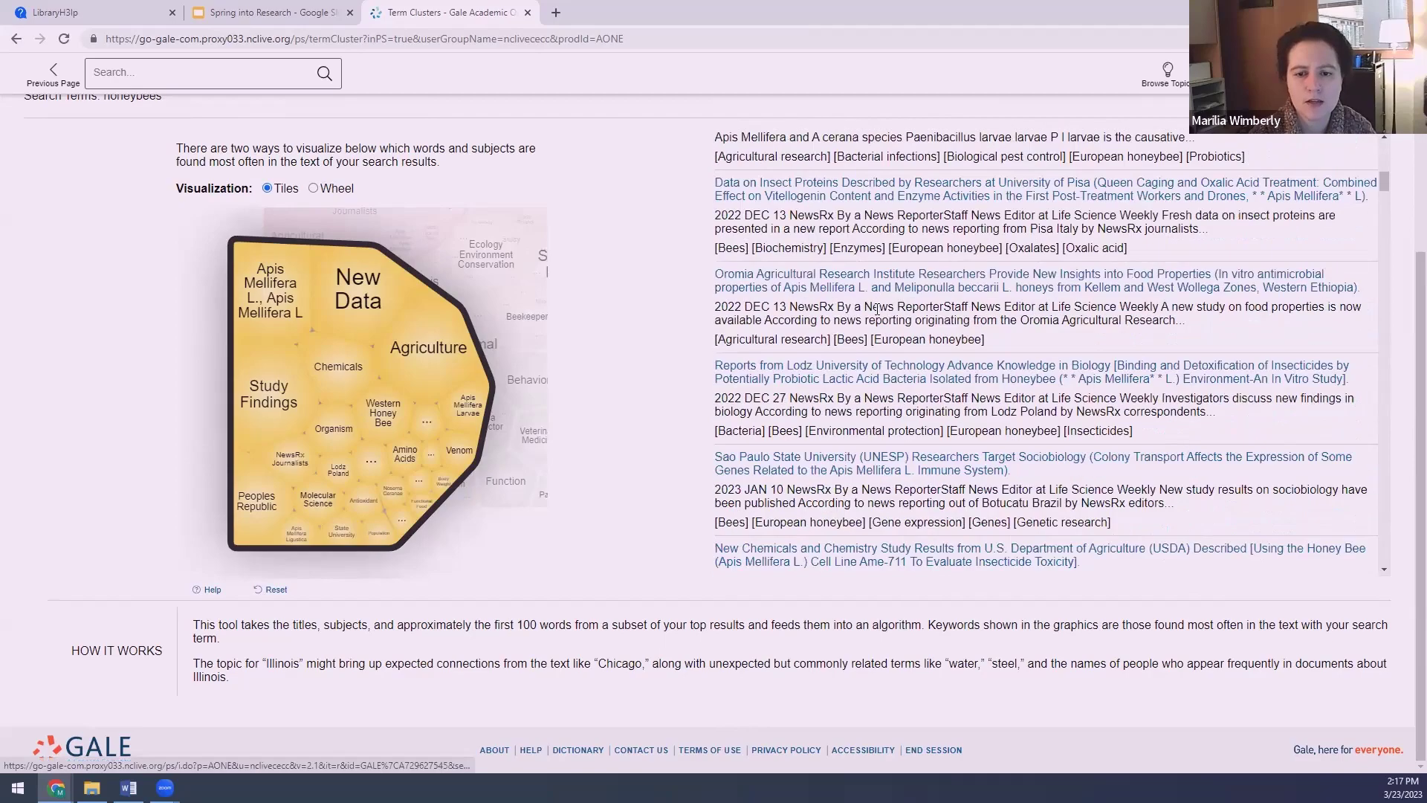
pyautogui.scroll(-2, 877, 309)
pyautogui.scroll(6, 877, 313)
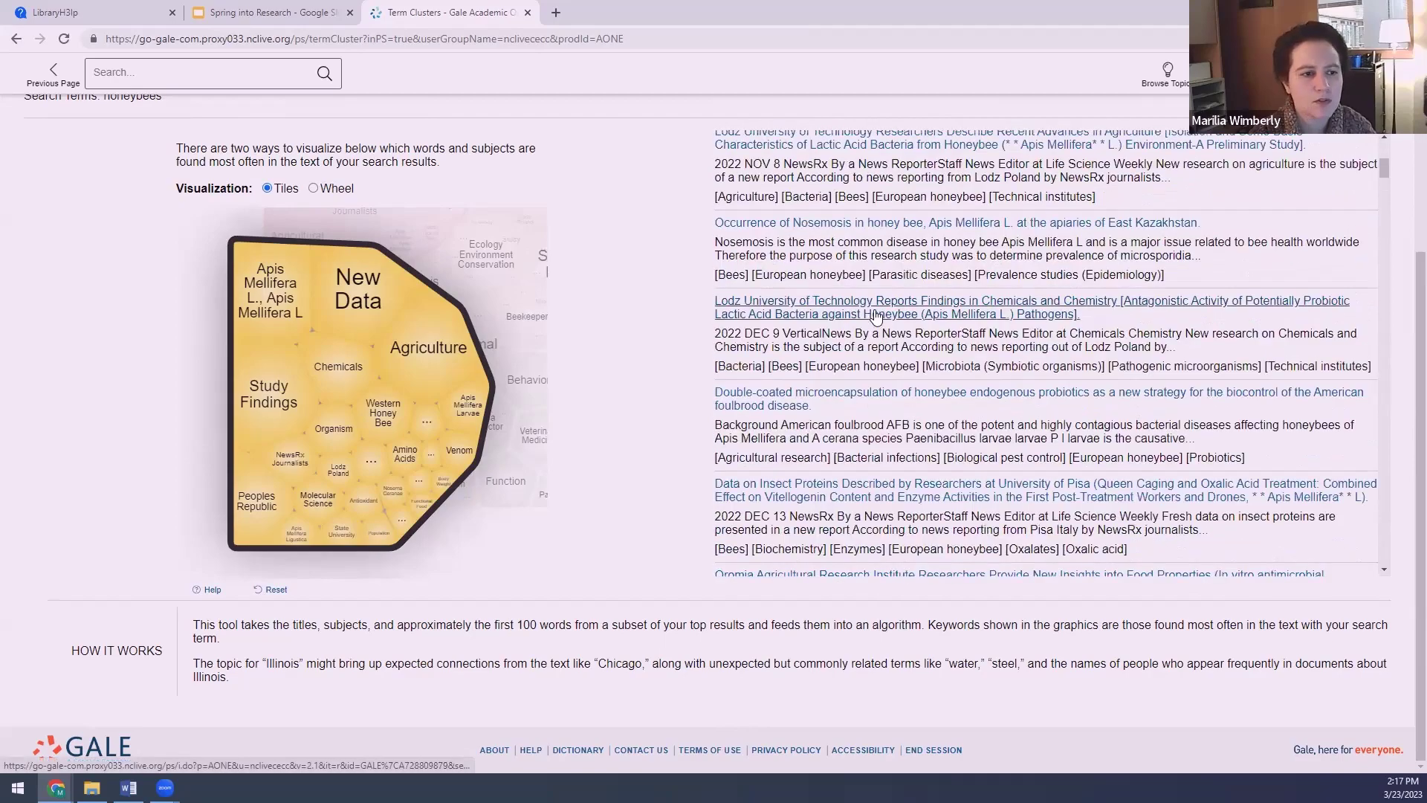
pyautogui.scroll(4, 876, 315)
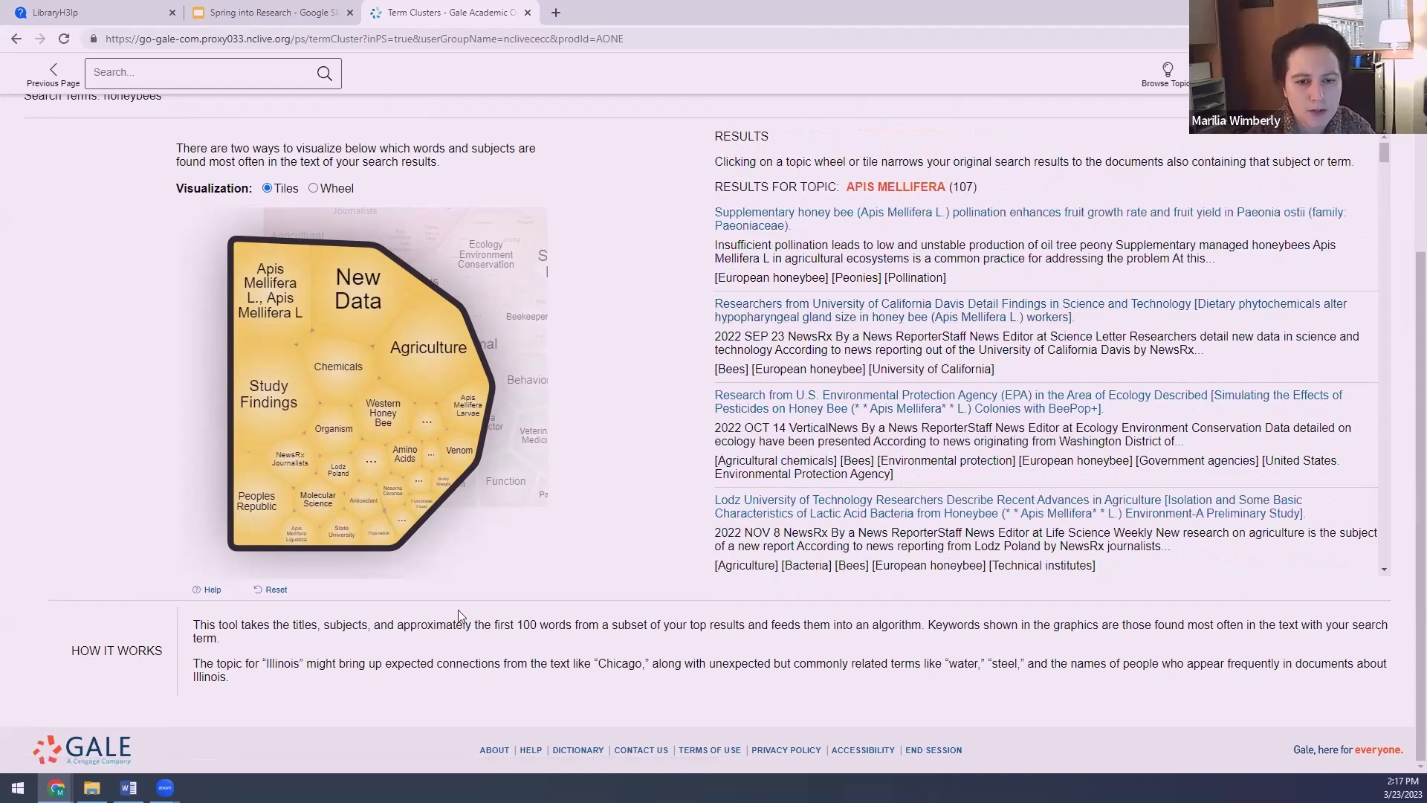
# Drill into the Chemicals tile of the honeybees Topic Finder chart and browse its 14 articles.
pyautogui.click(330, 372)
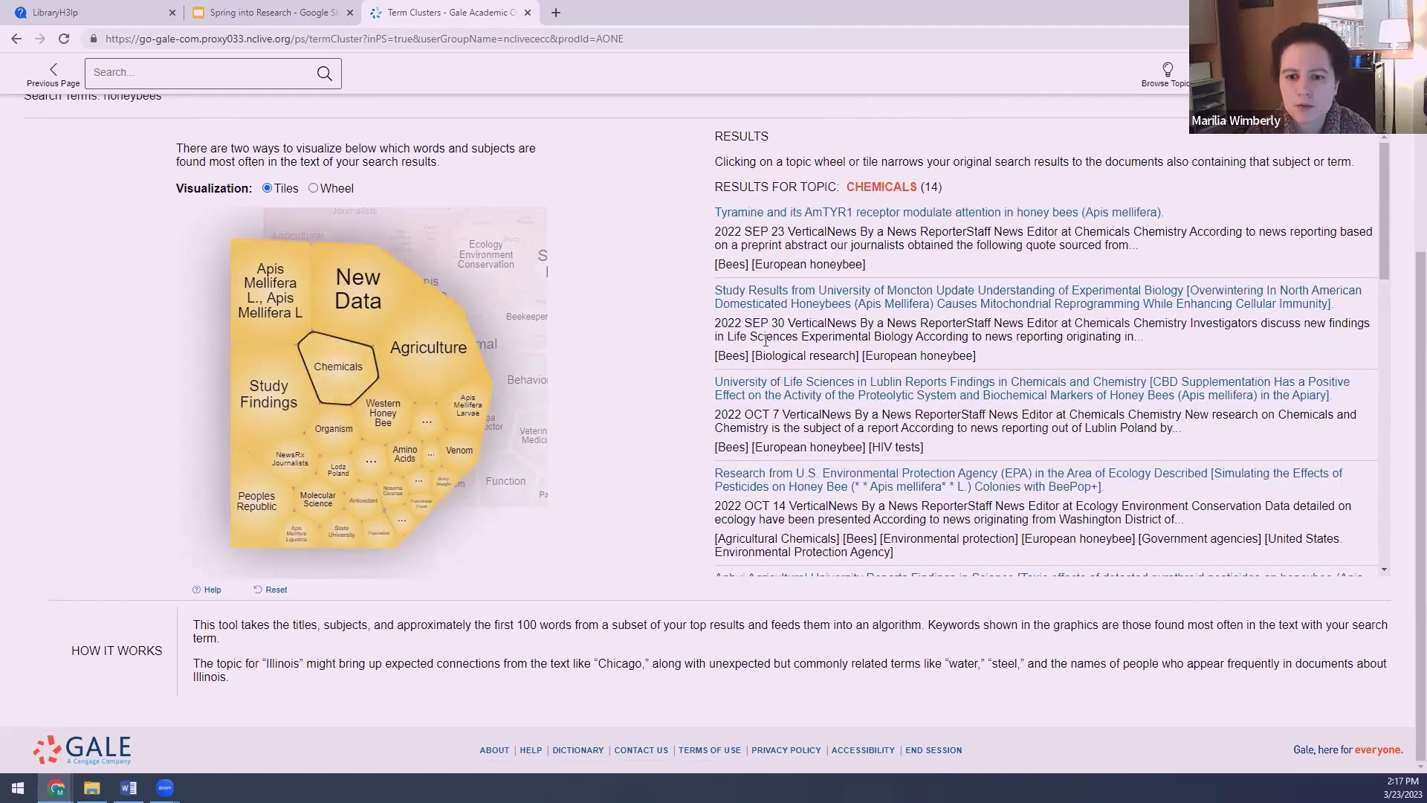
pyautogui.scroll(-3, 768, 344)
pyautogui.scroll(-2, 767, 345)
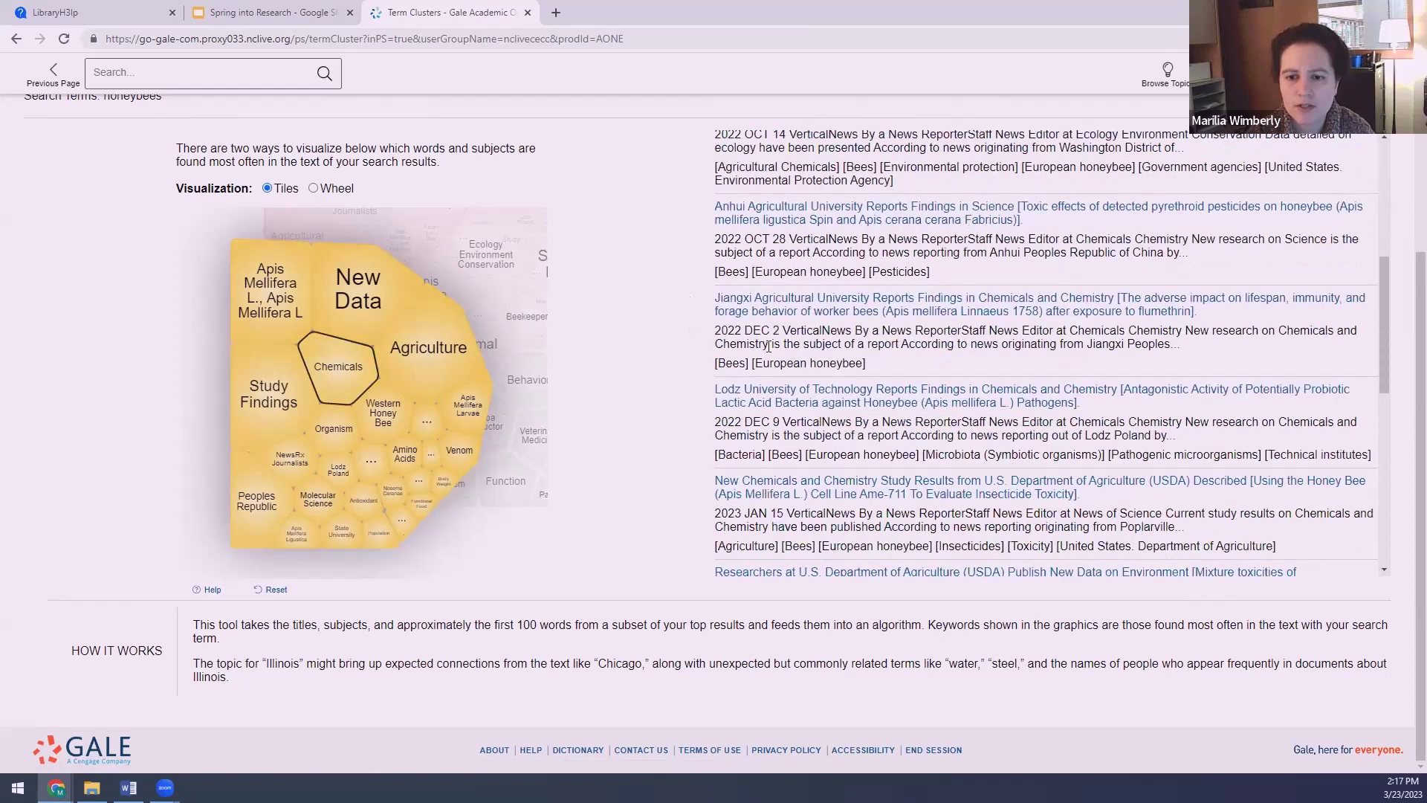
pyautogui.scroll(-1, 767, 347)
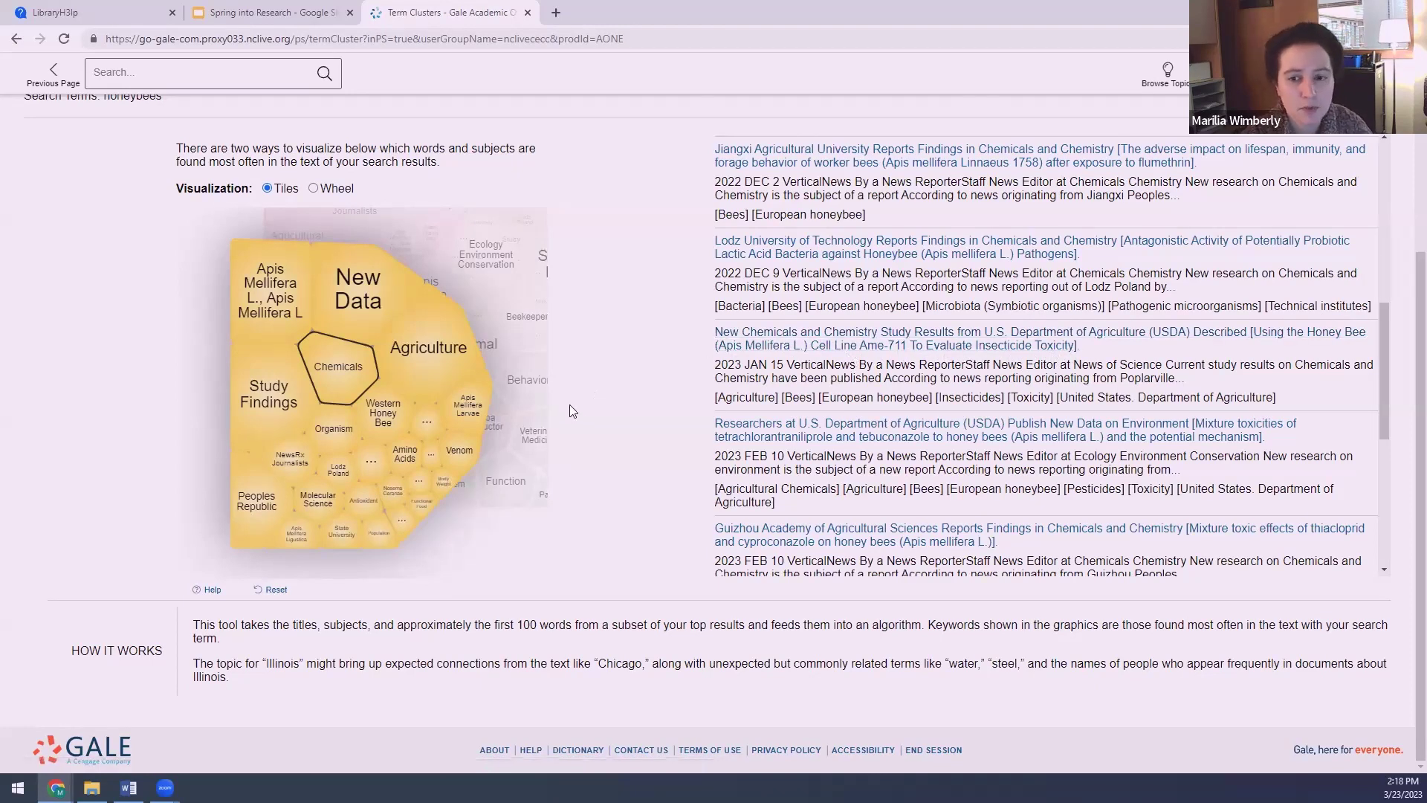
pyautogui.scroll(4, 446, 388)
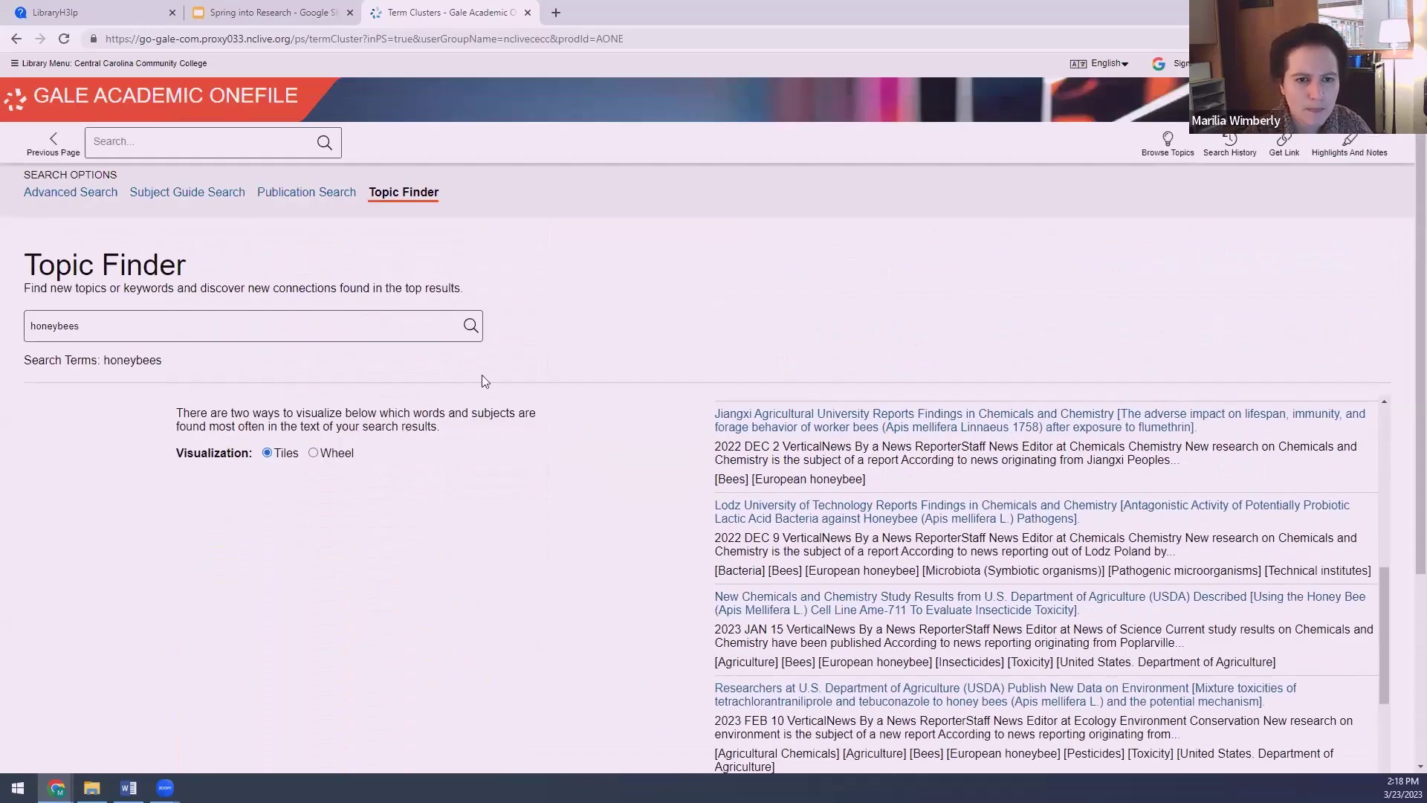
pyautogui.scroll(-4, 376, 393)
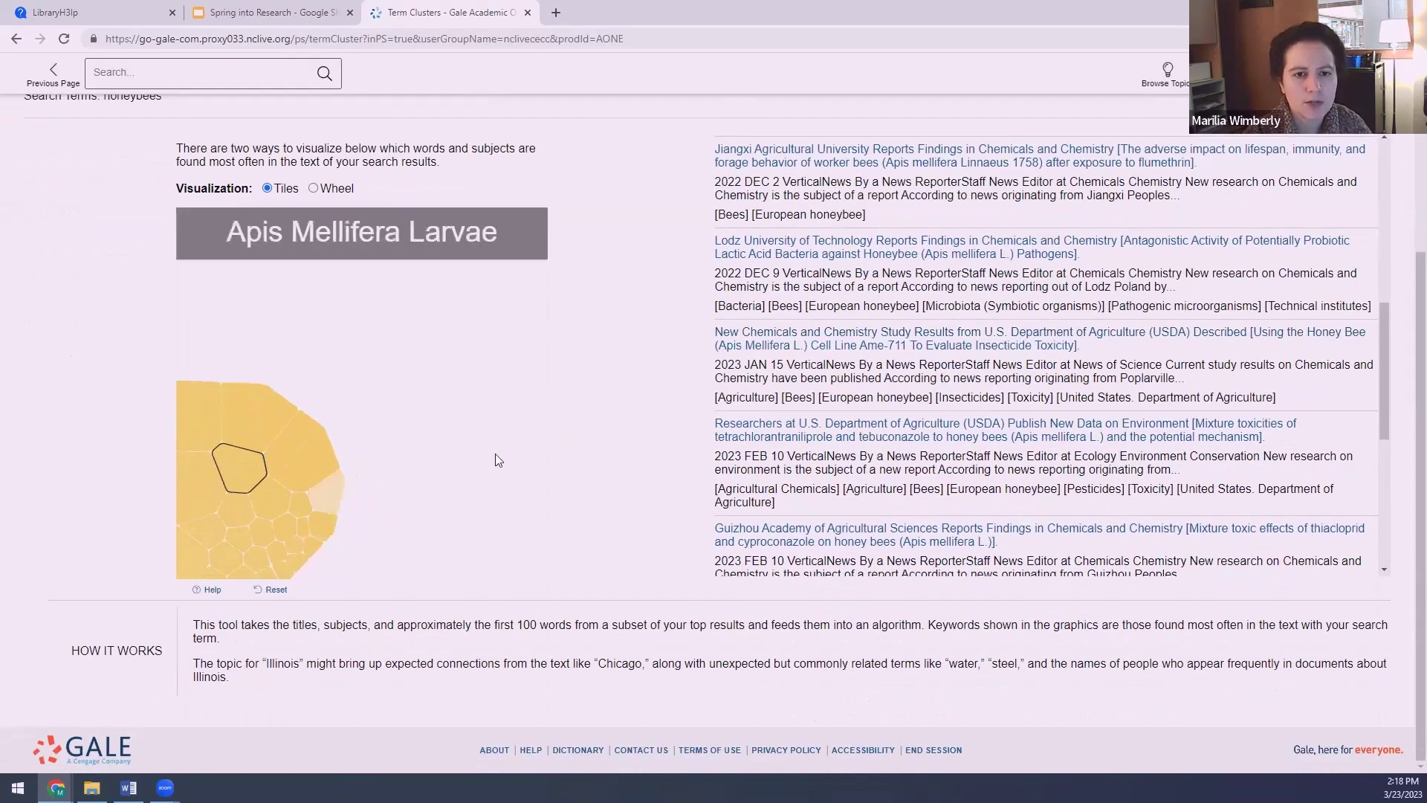
# Reset the Topic Finder and search with pollinator instead of honeybees.
pyautogui.click(275, 591)
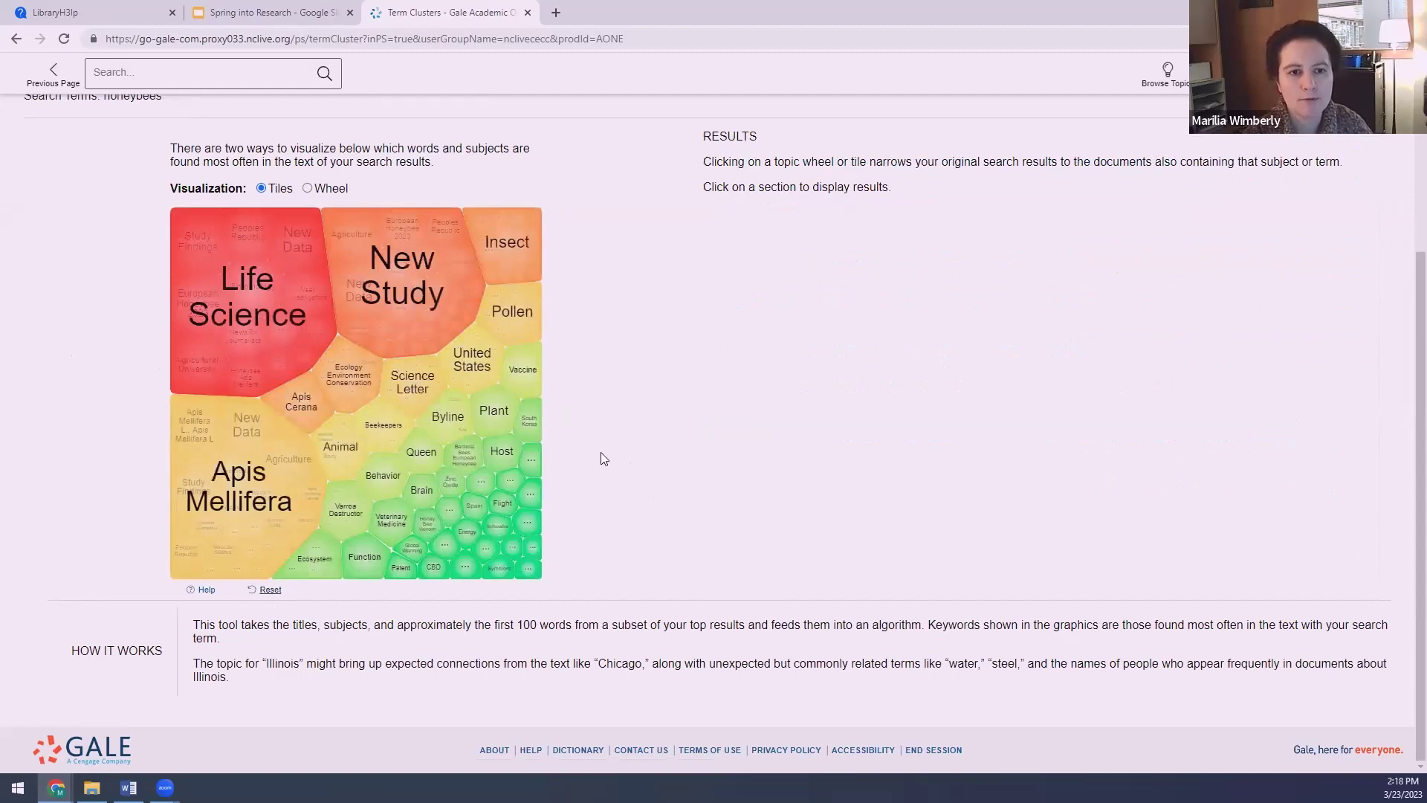
pyautogui.scroll(1, 331, 160)
pyautogui.click(100, 136)
pyautogui.doubleClick(89, 136)
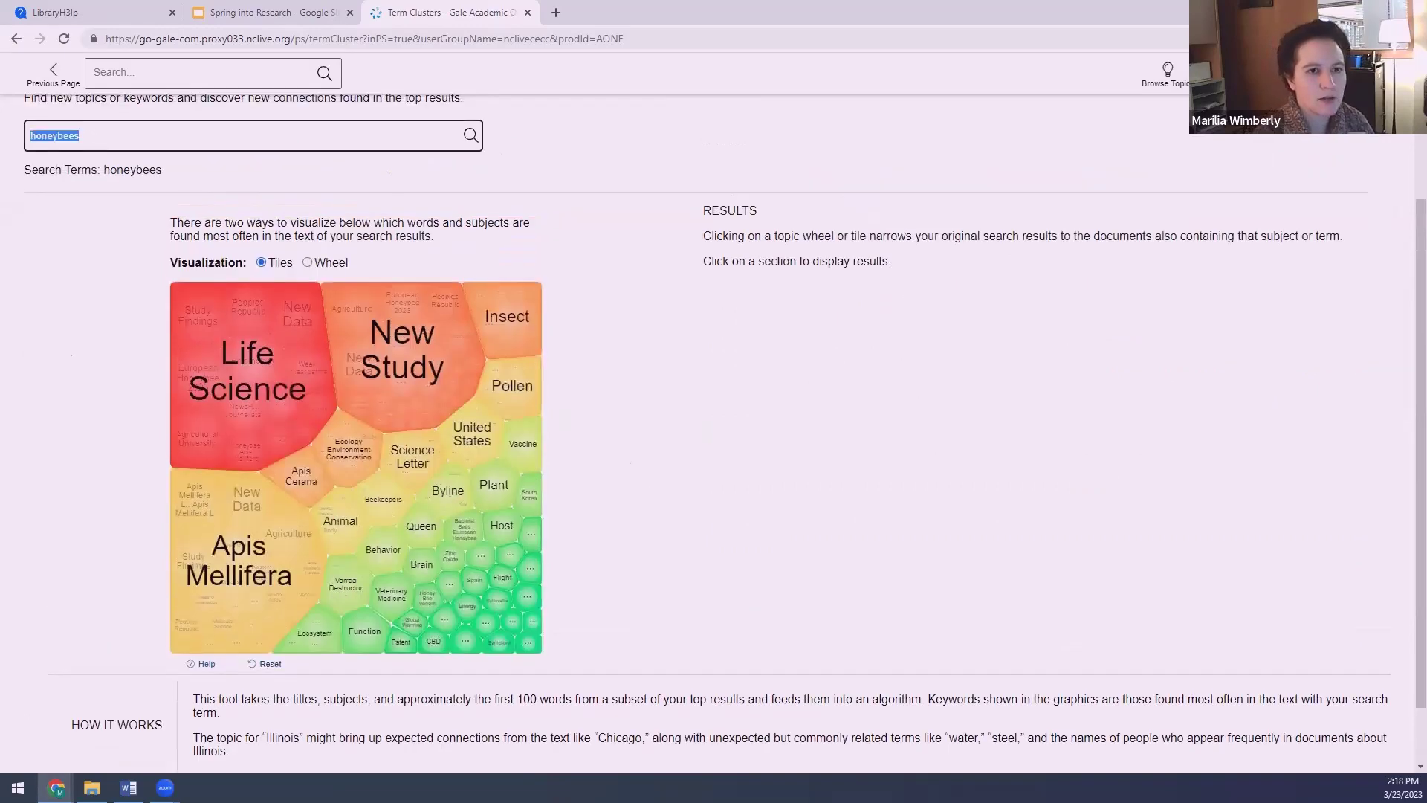
pyautogui.write('pollinator')
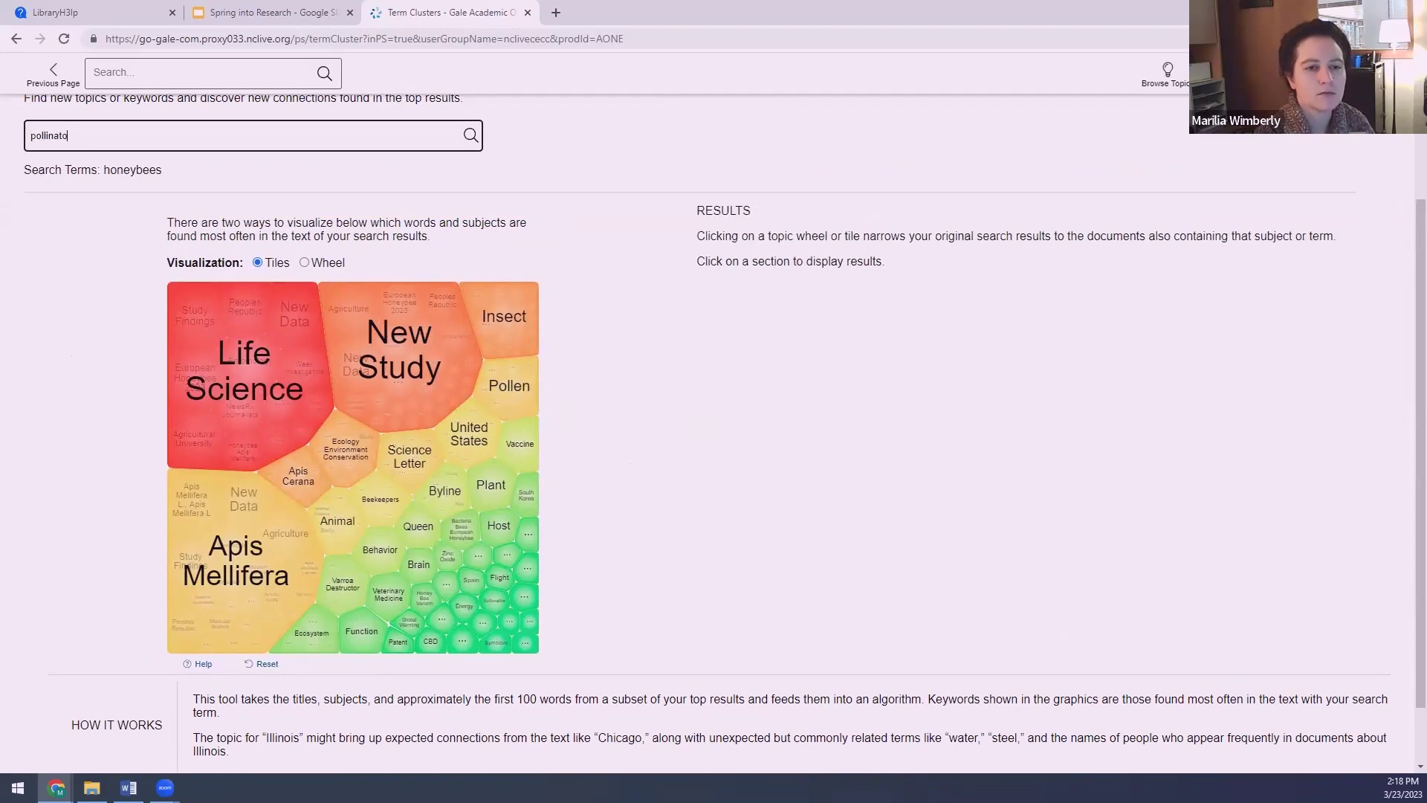
pyautogui.click(471, 135)
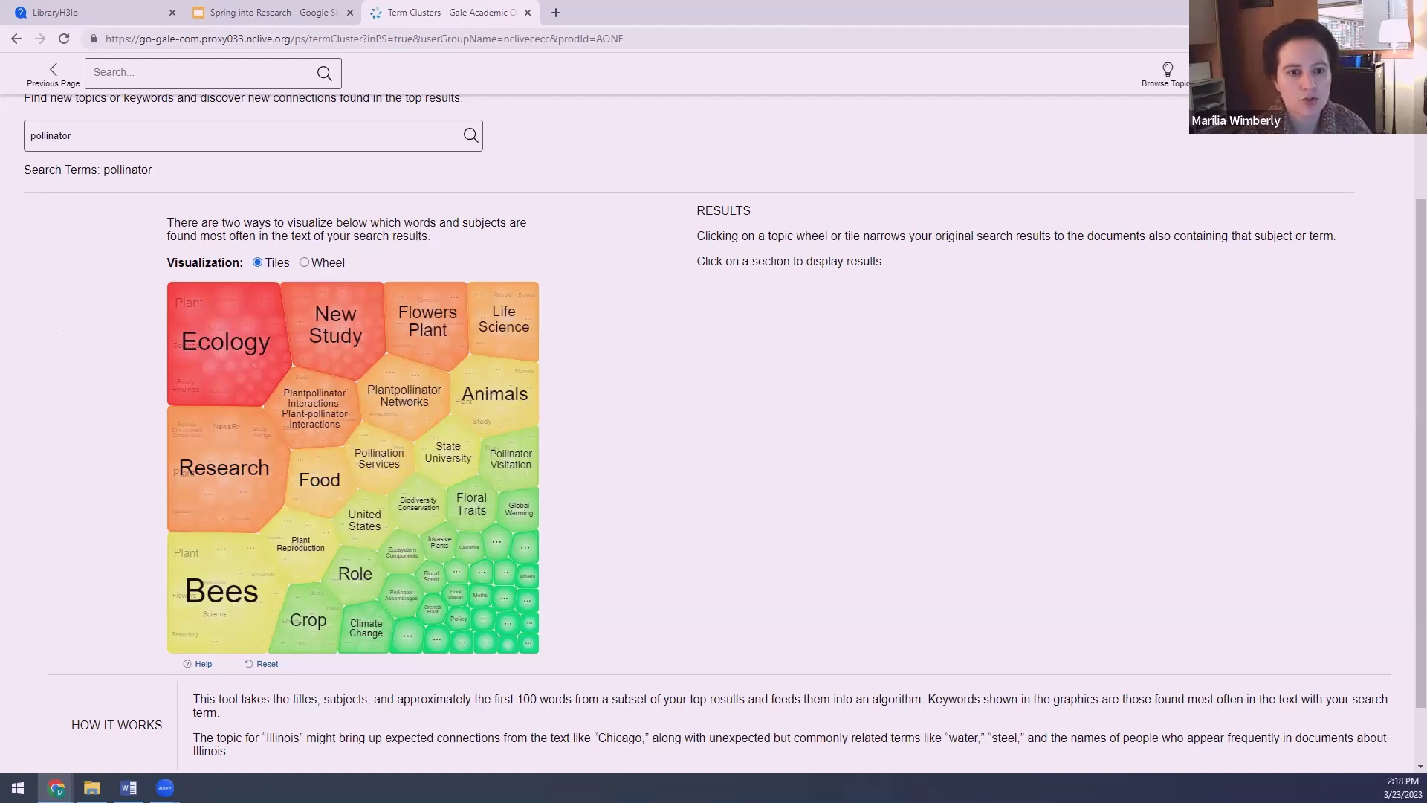
# Review the pollinator tile chart led by Ecology, Research, Bees and New Study.
pyautogui.scroll(2, 89, 299)
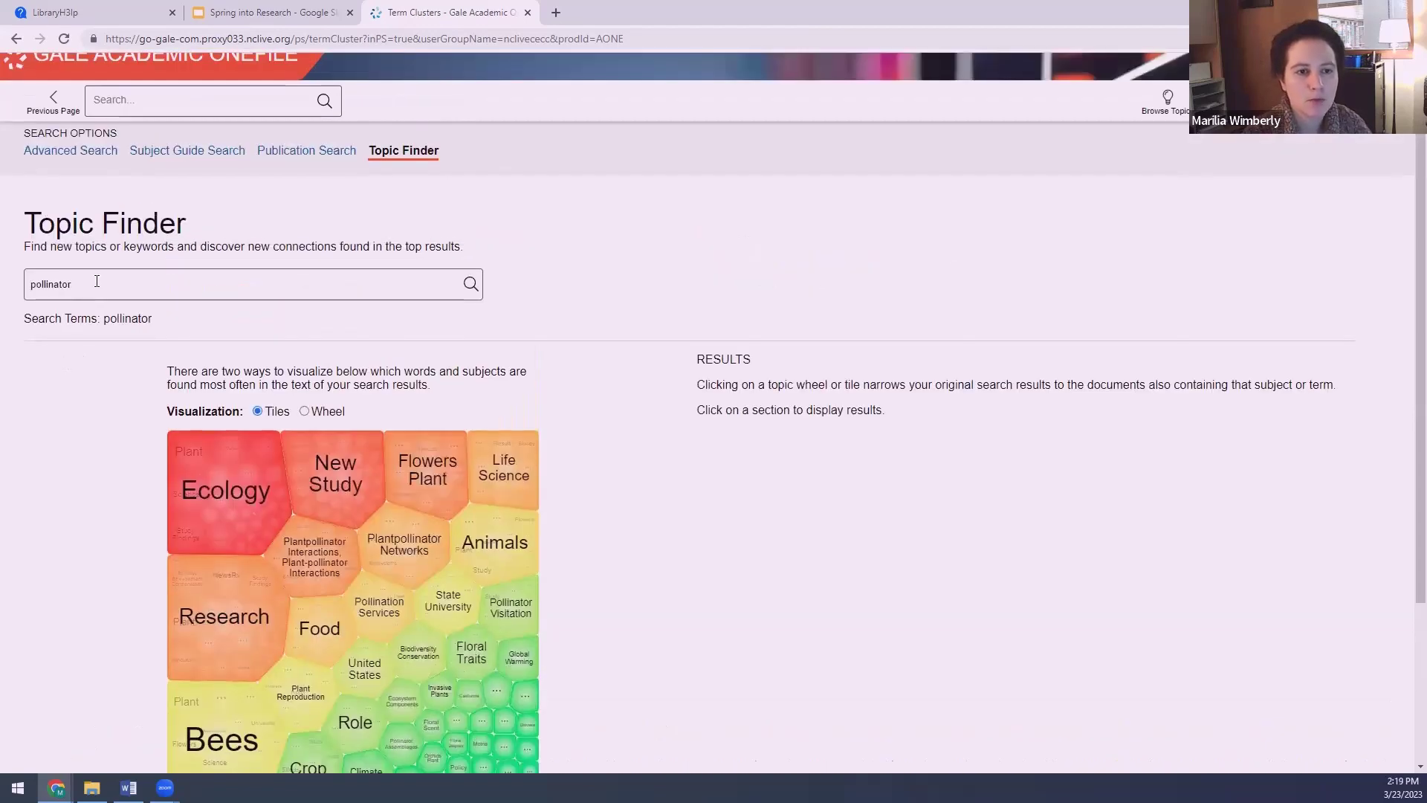
pyautogui.click(96, 281)
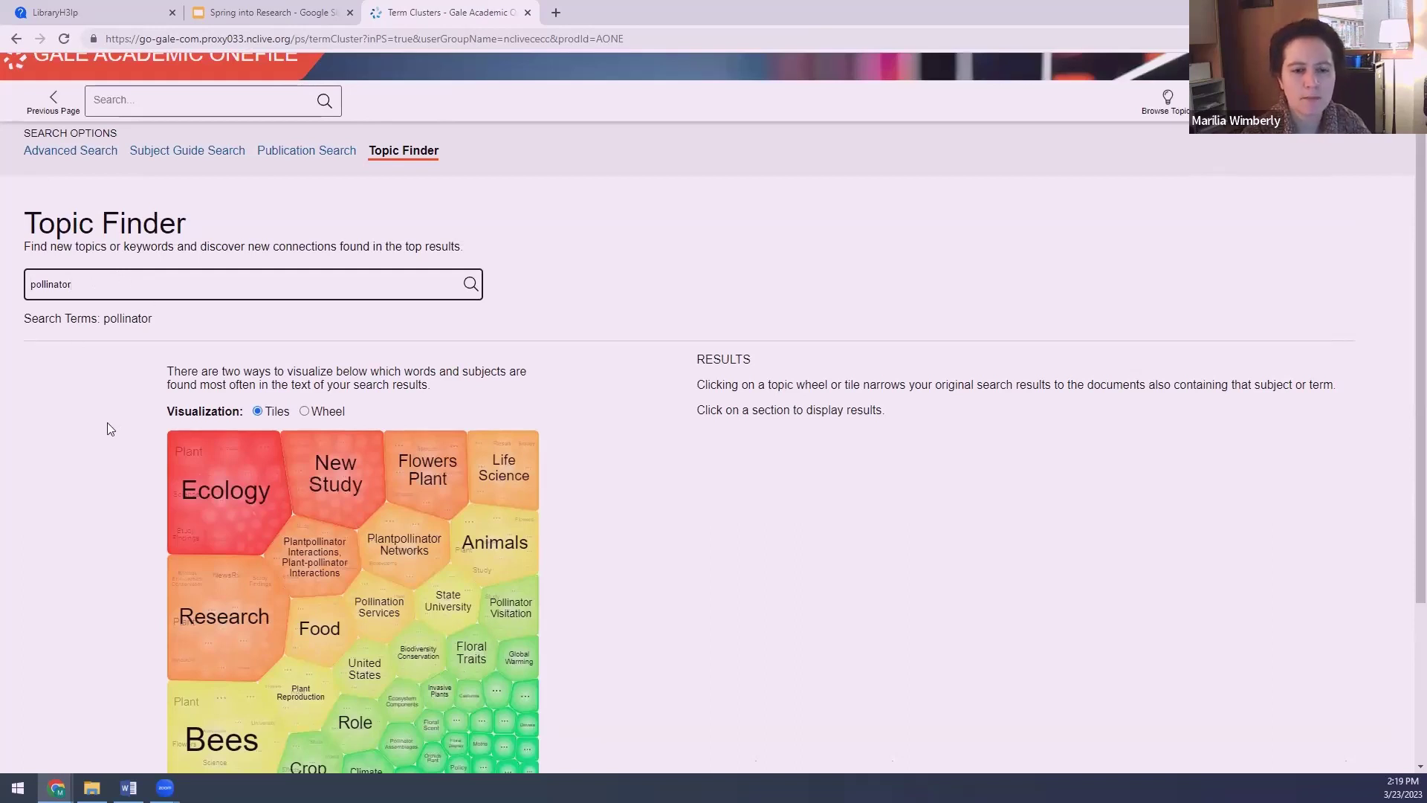
pyautogui.scroll(-1, 107, 429)
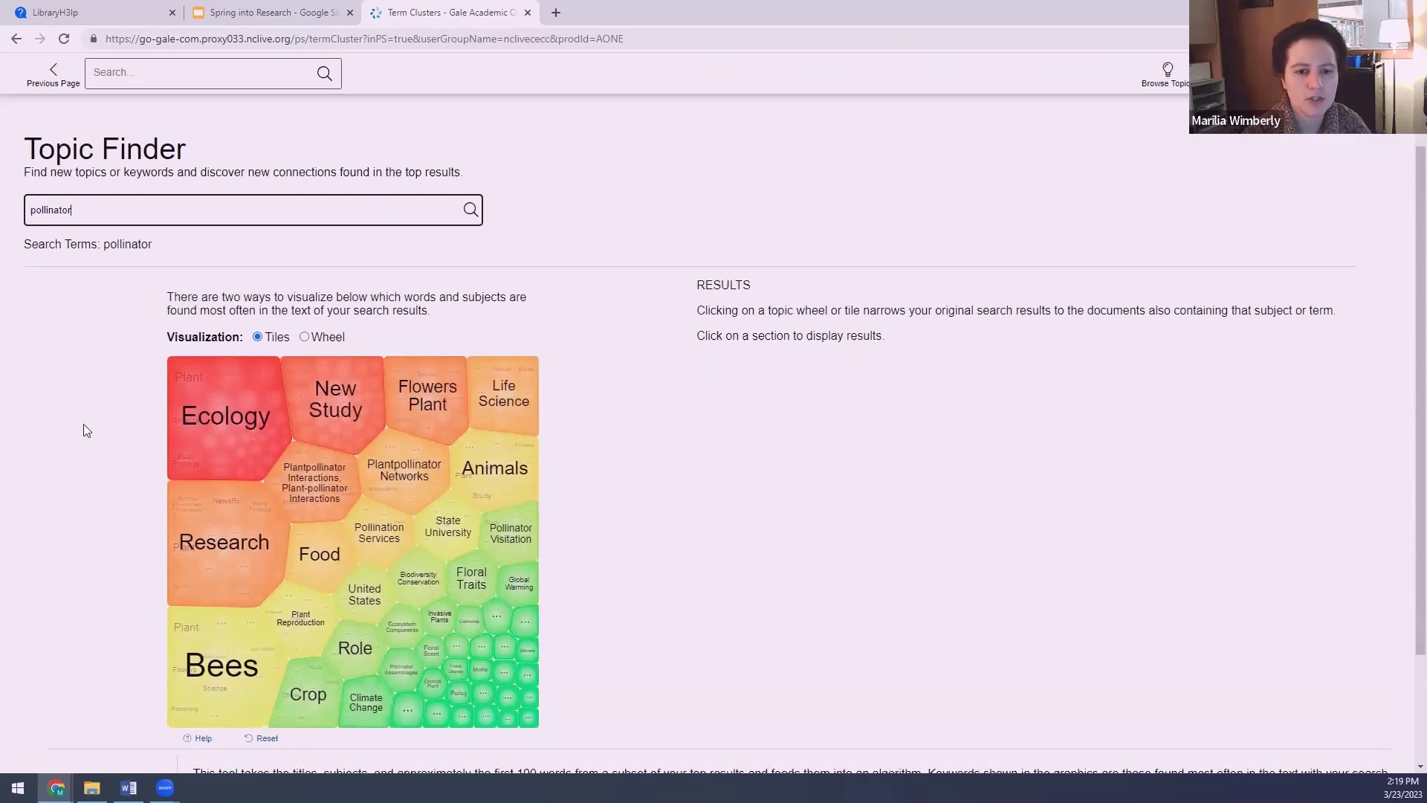
pyautogui.click(74, 374)
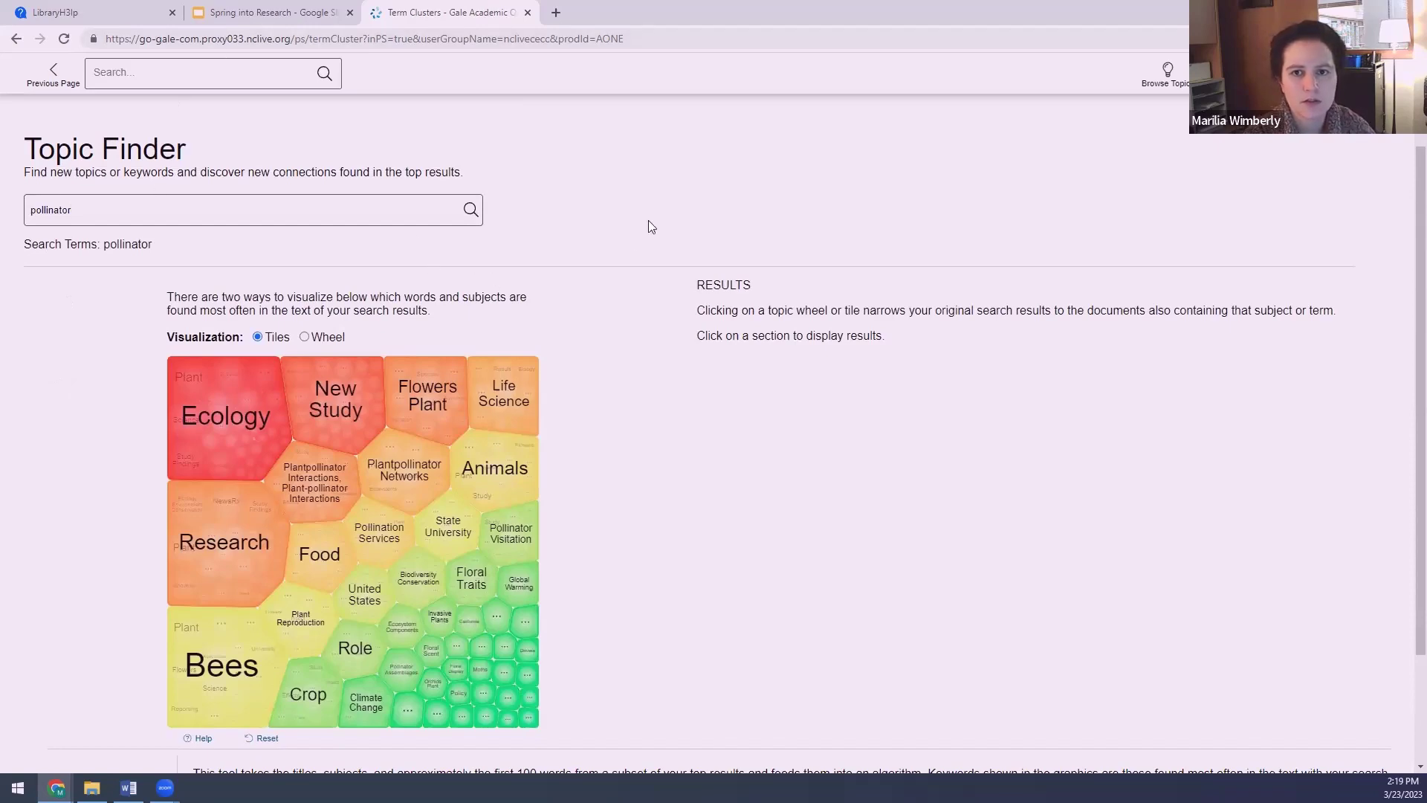
# Start the Spring into Research deck as a full-screen Google Slides slideshow.
pyautogui.click(272, 11)
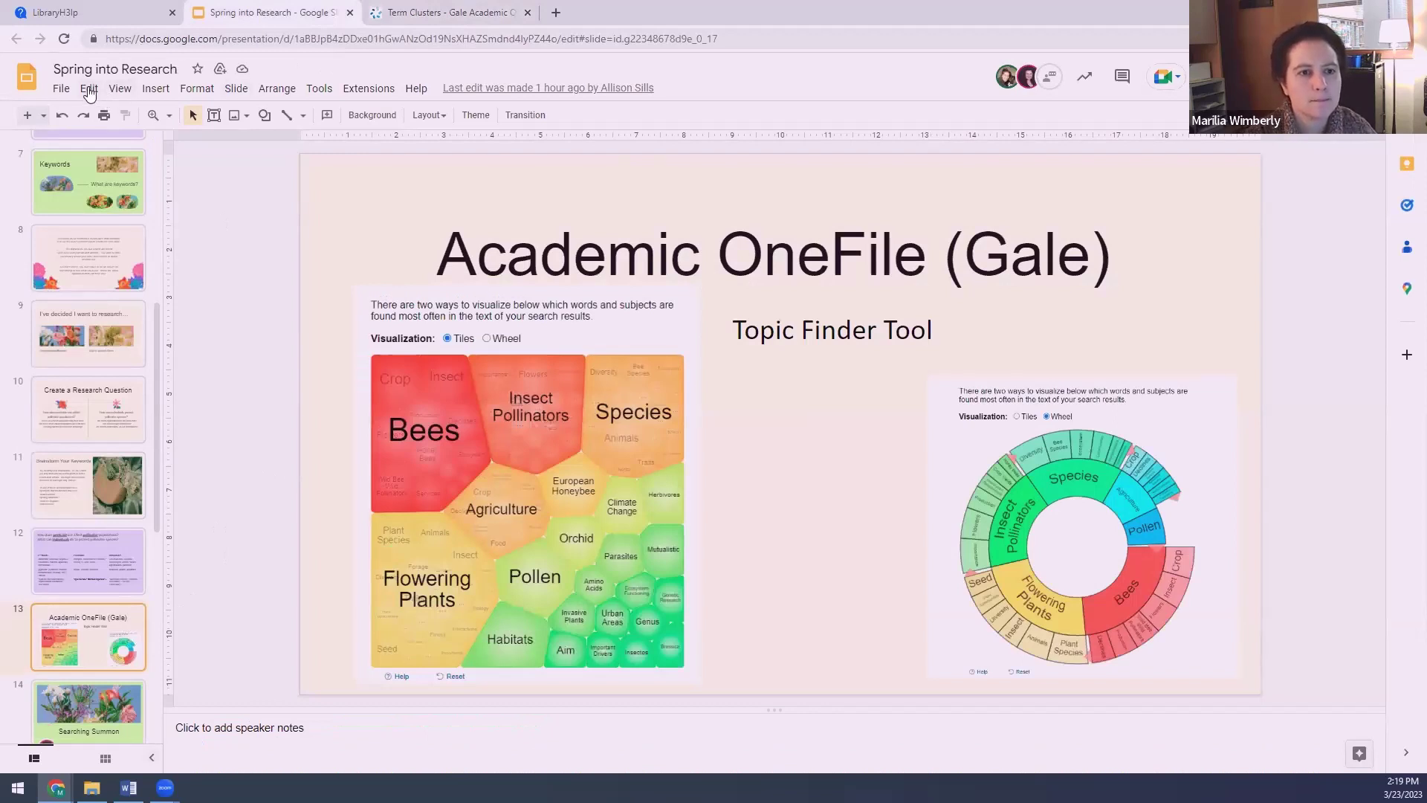
pyautogui.click(115, 92)
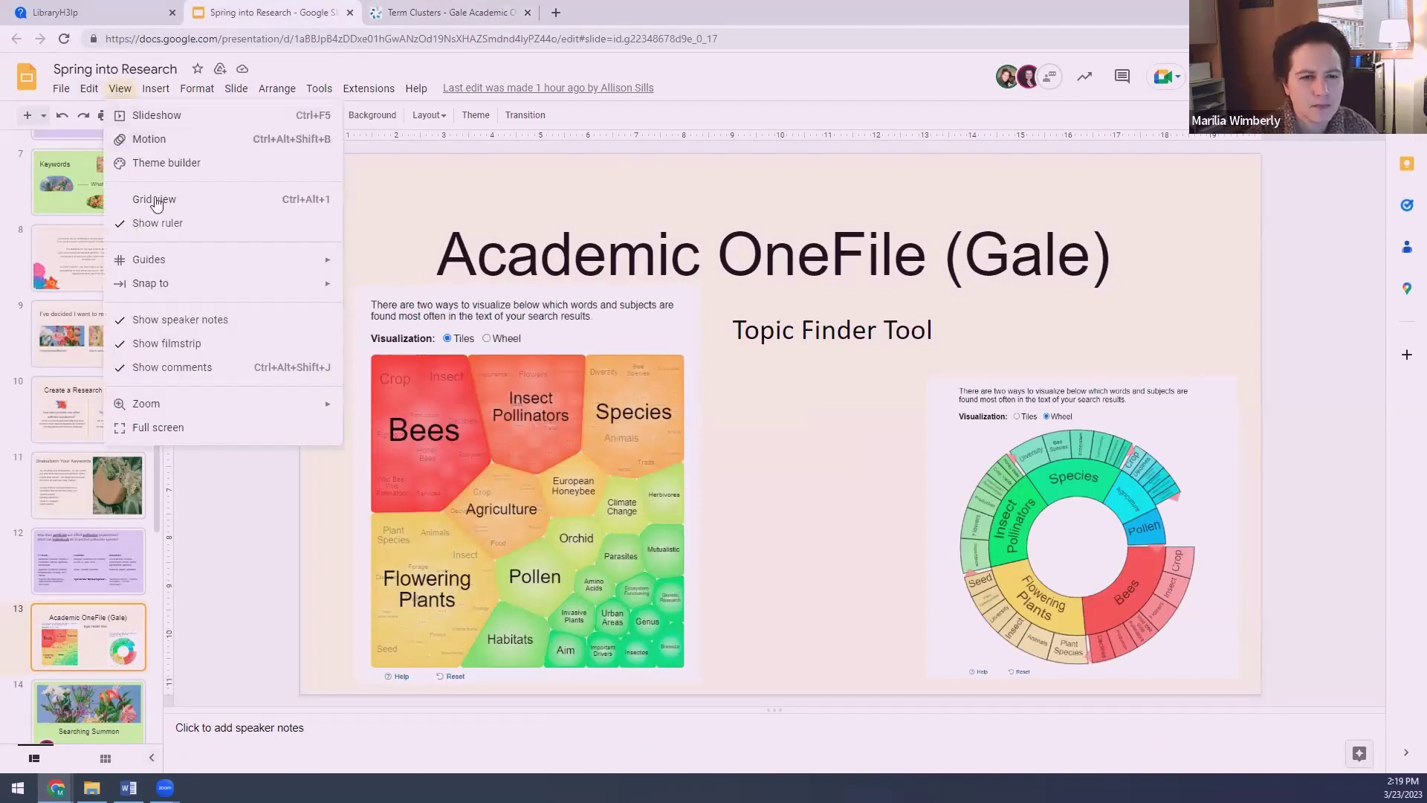
pyautogui.click(143, 121)
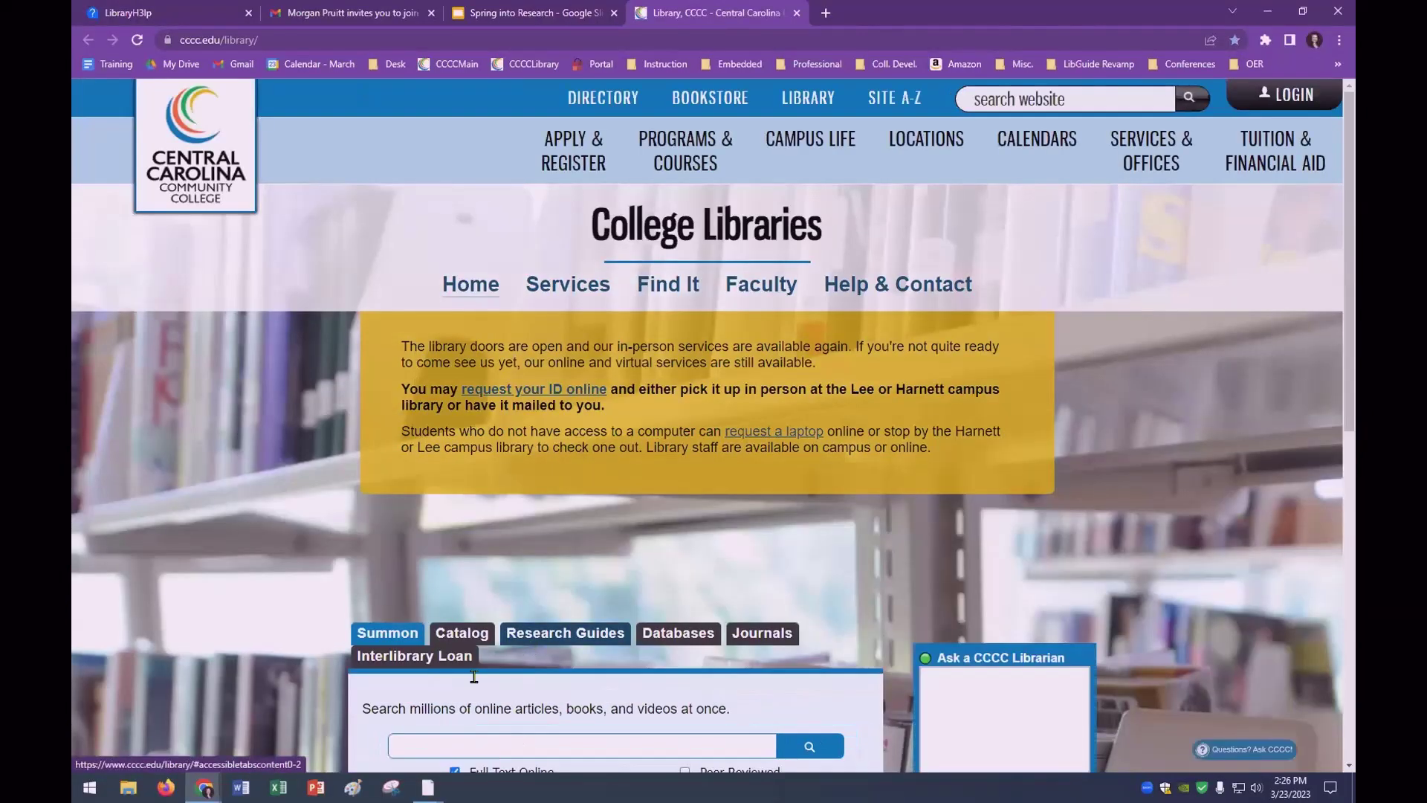
# Enter 'honeybees and pollen' in the library homepage's Summon search box.
pyautogui.scroll(-2, 474, 677)
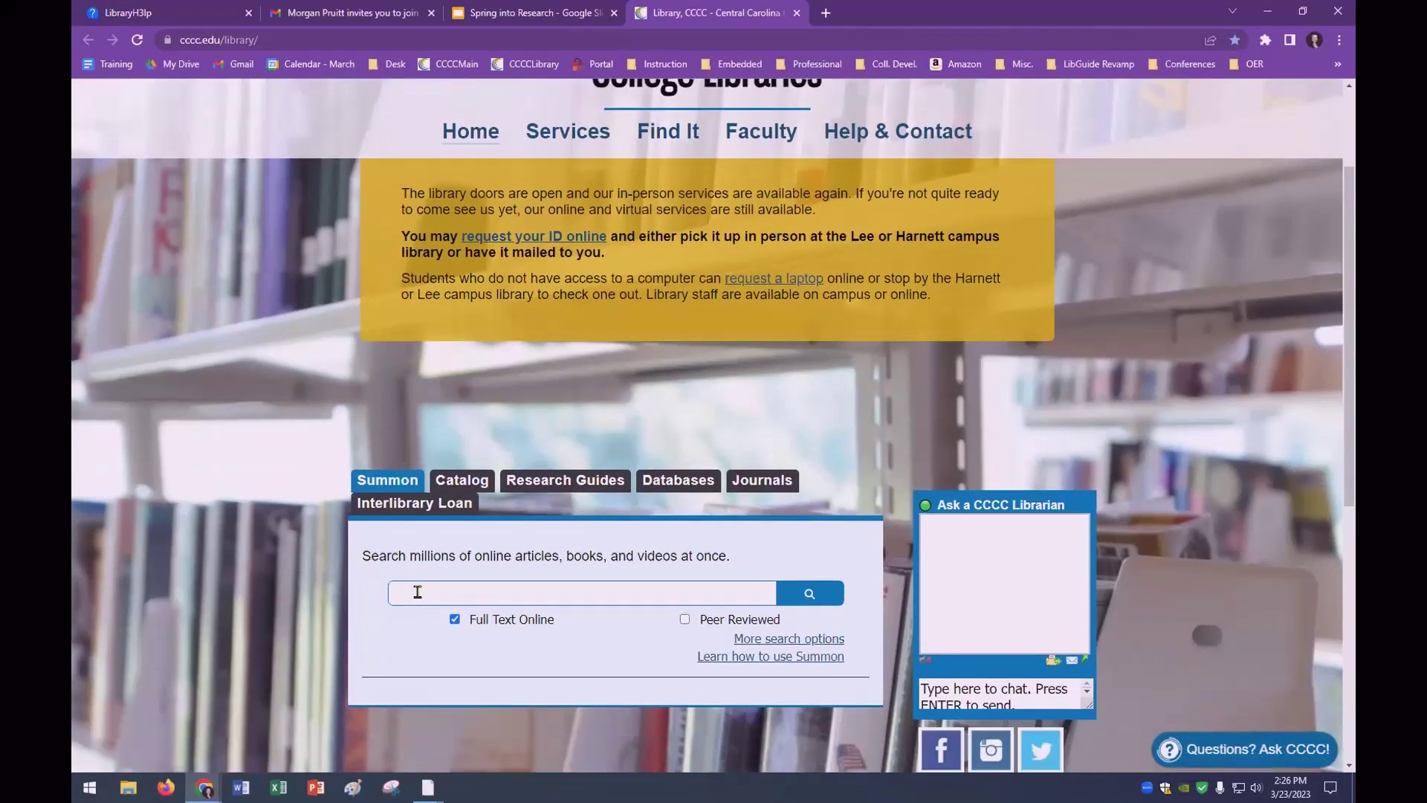
pyautogui.click(418, 592)
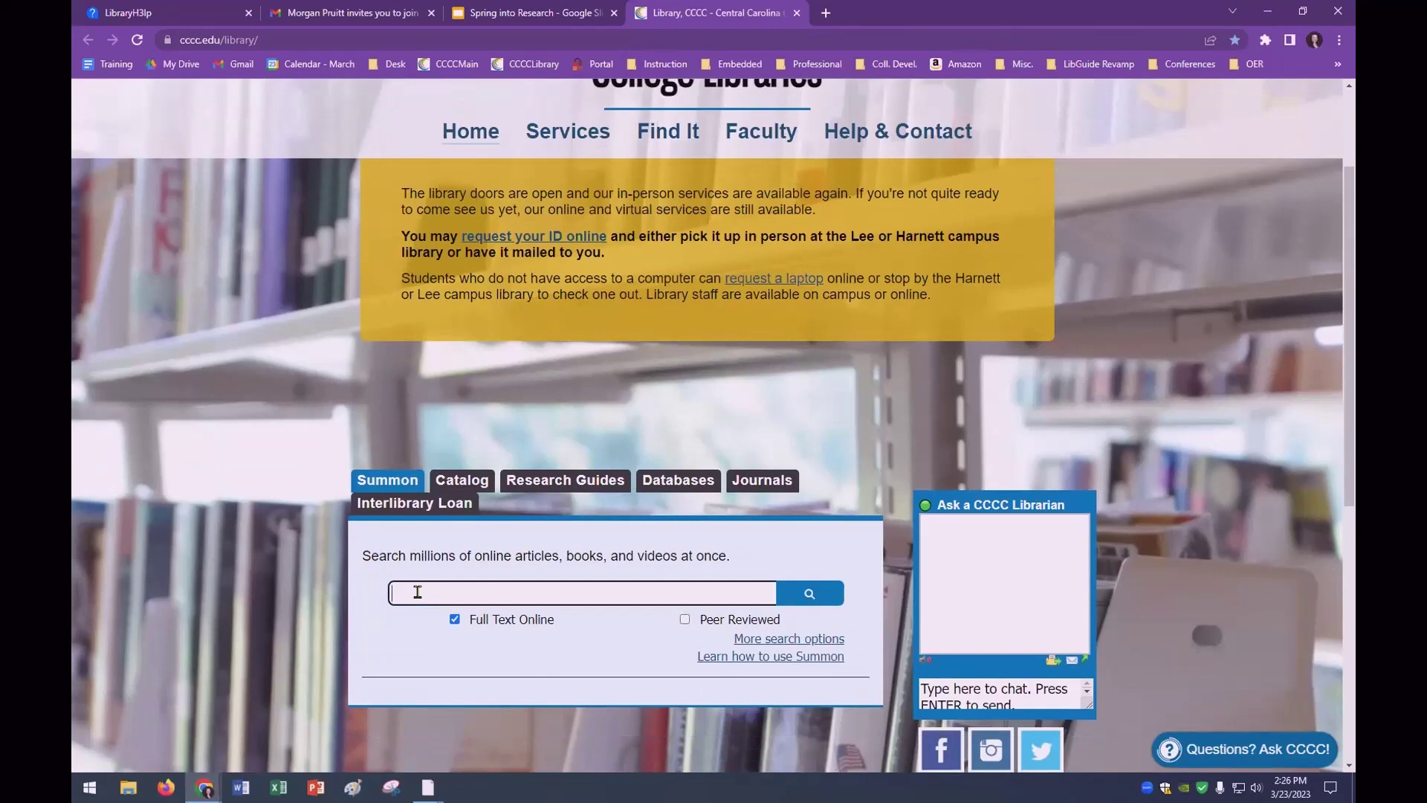
pyautogui.write('honeybees and pollen')
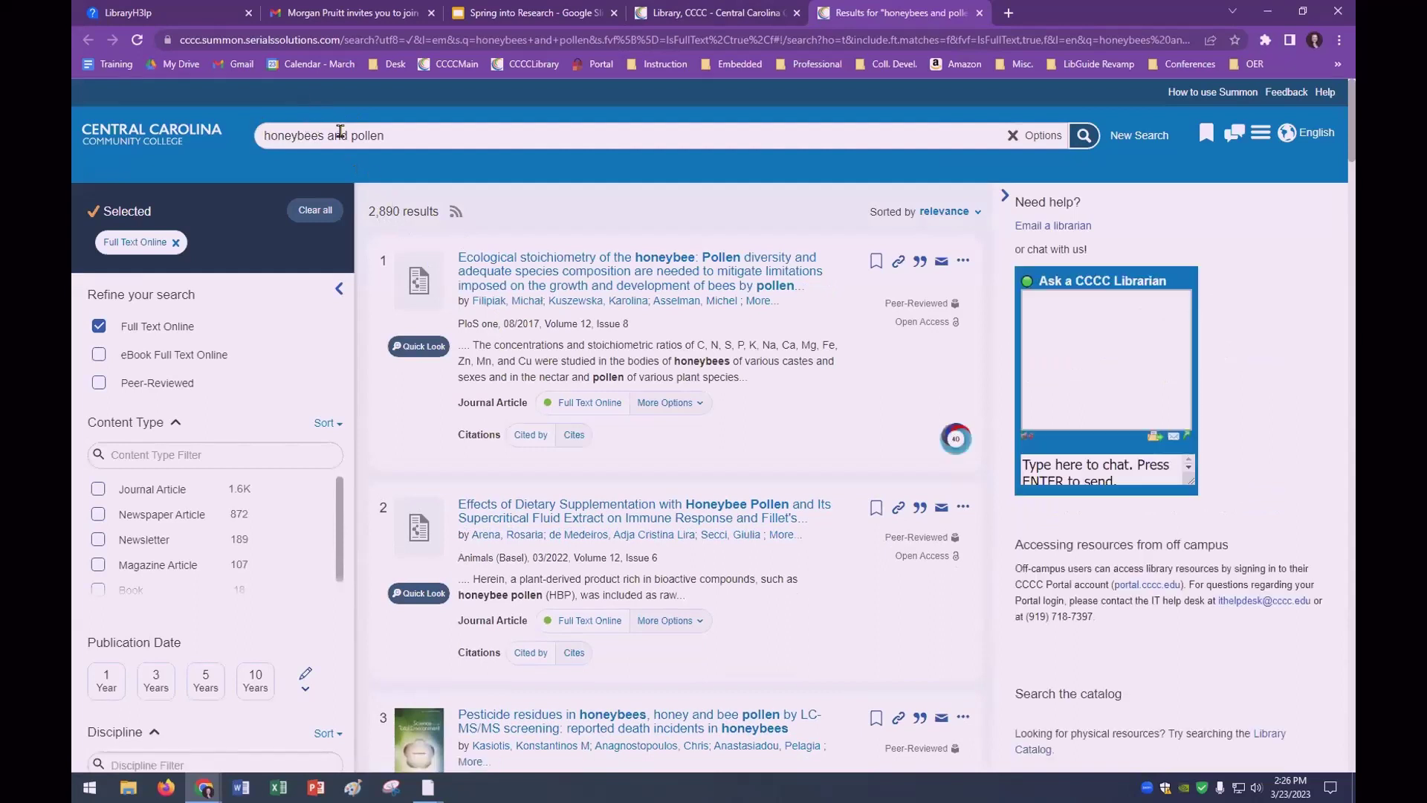
# Change the query to 'honeybees OR pollen' and rerun it.
pyautogui.doubleClick(337, 134)
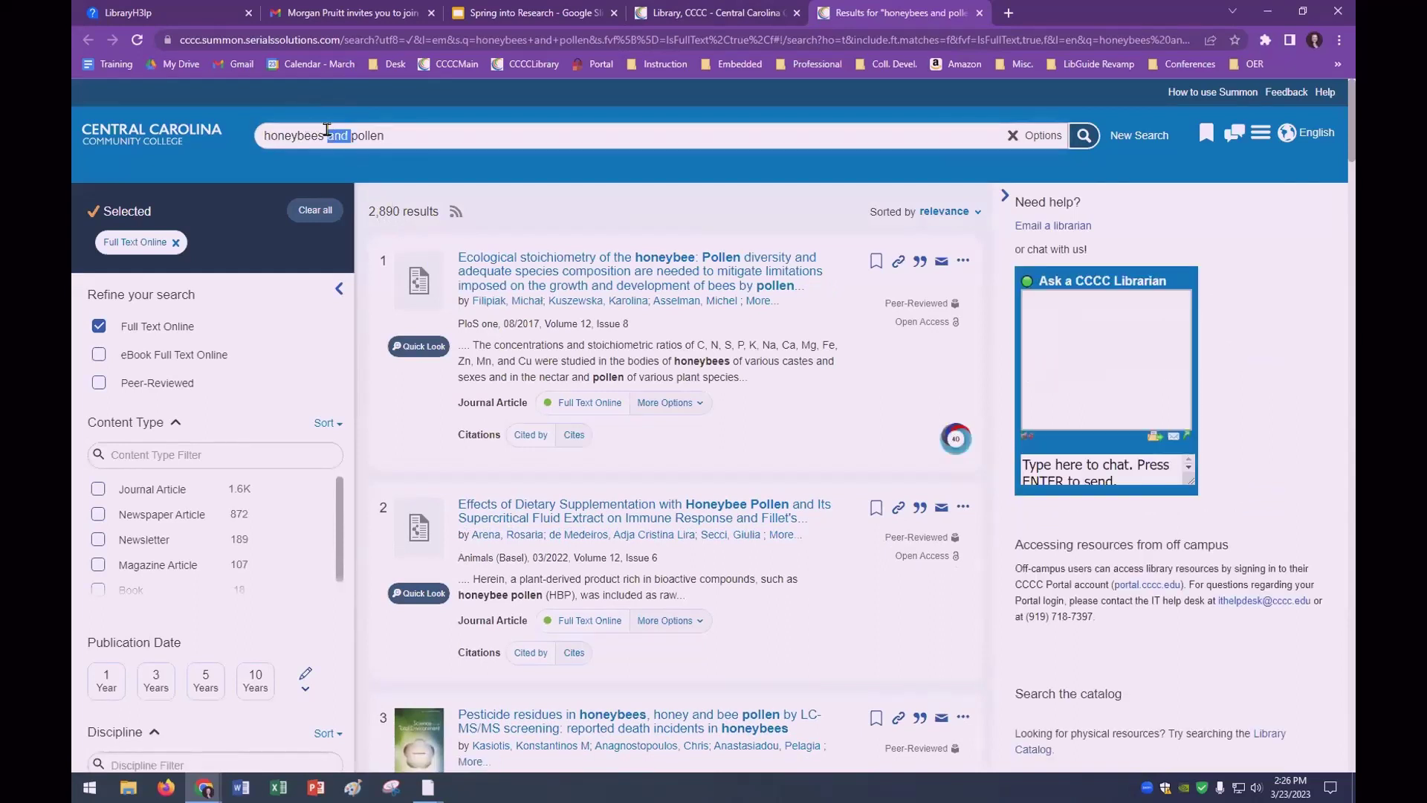
pyautogui.write('O')
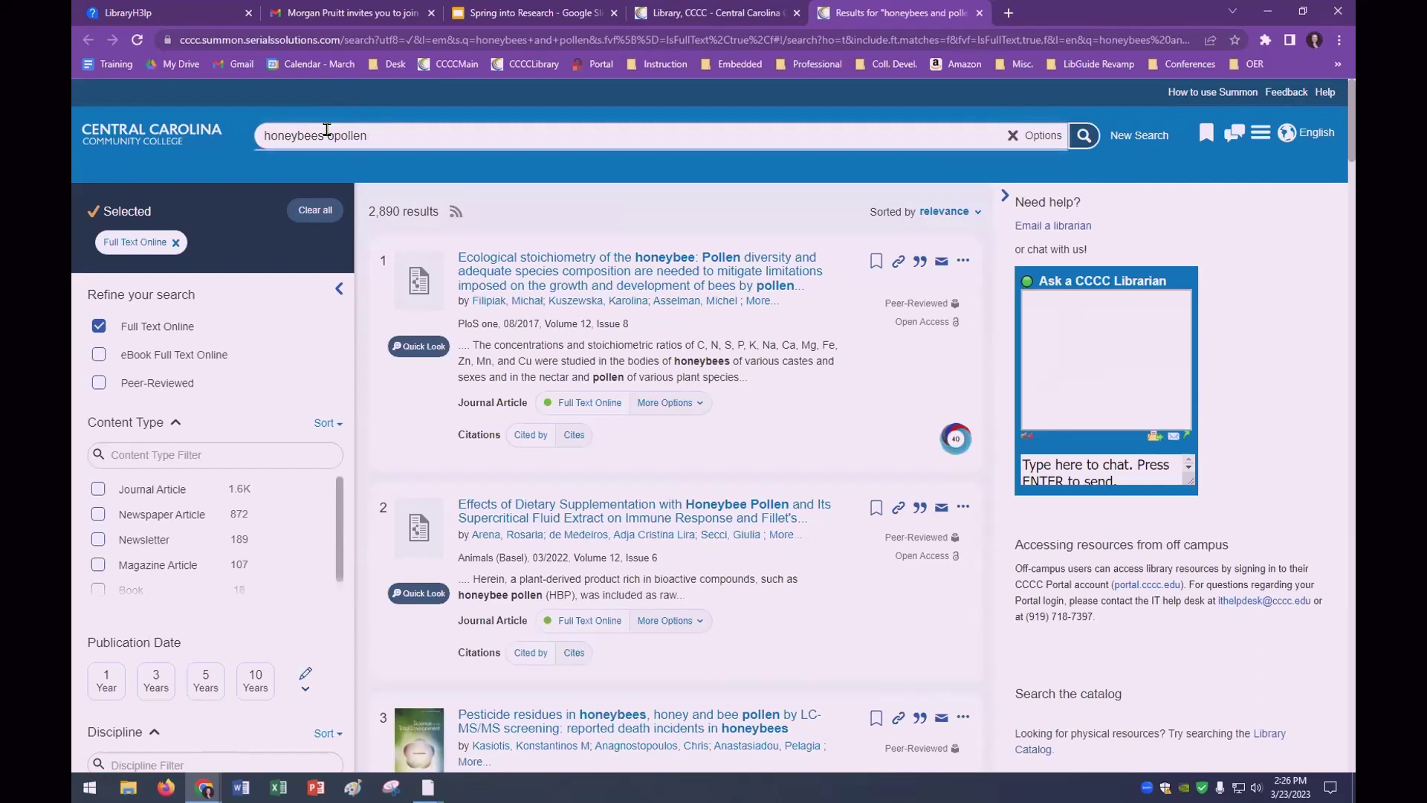
pyautogui.write('R')
pyautogui.press('Return')
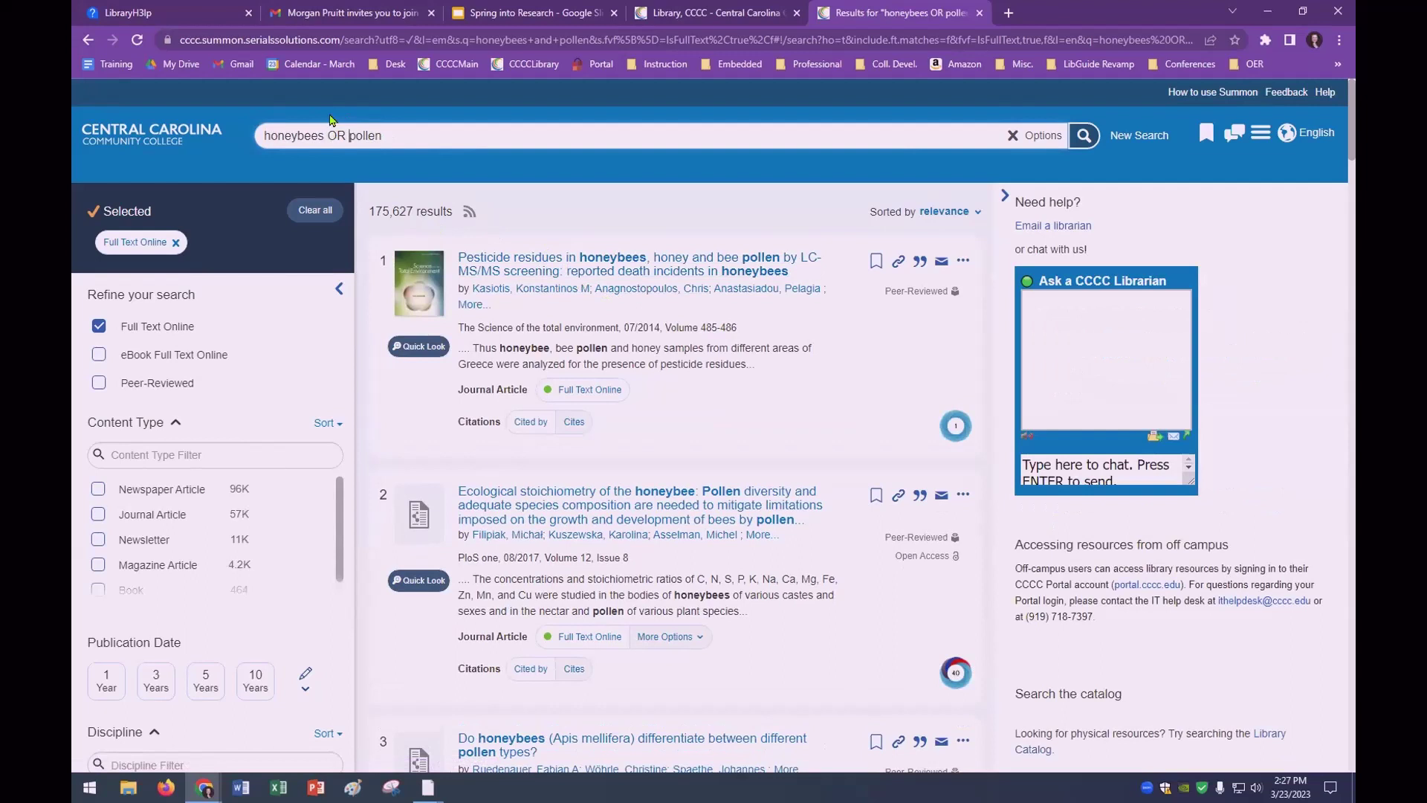
# Change the query to 'honeybees NOT pollen' and rerun it.
pyautogui.doubleClick(330, 131)
pyautogui.write('NOT')
pyautogui.press('Return')
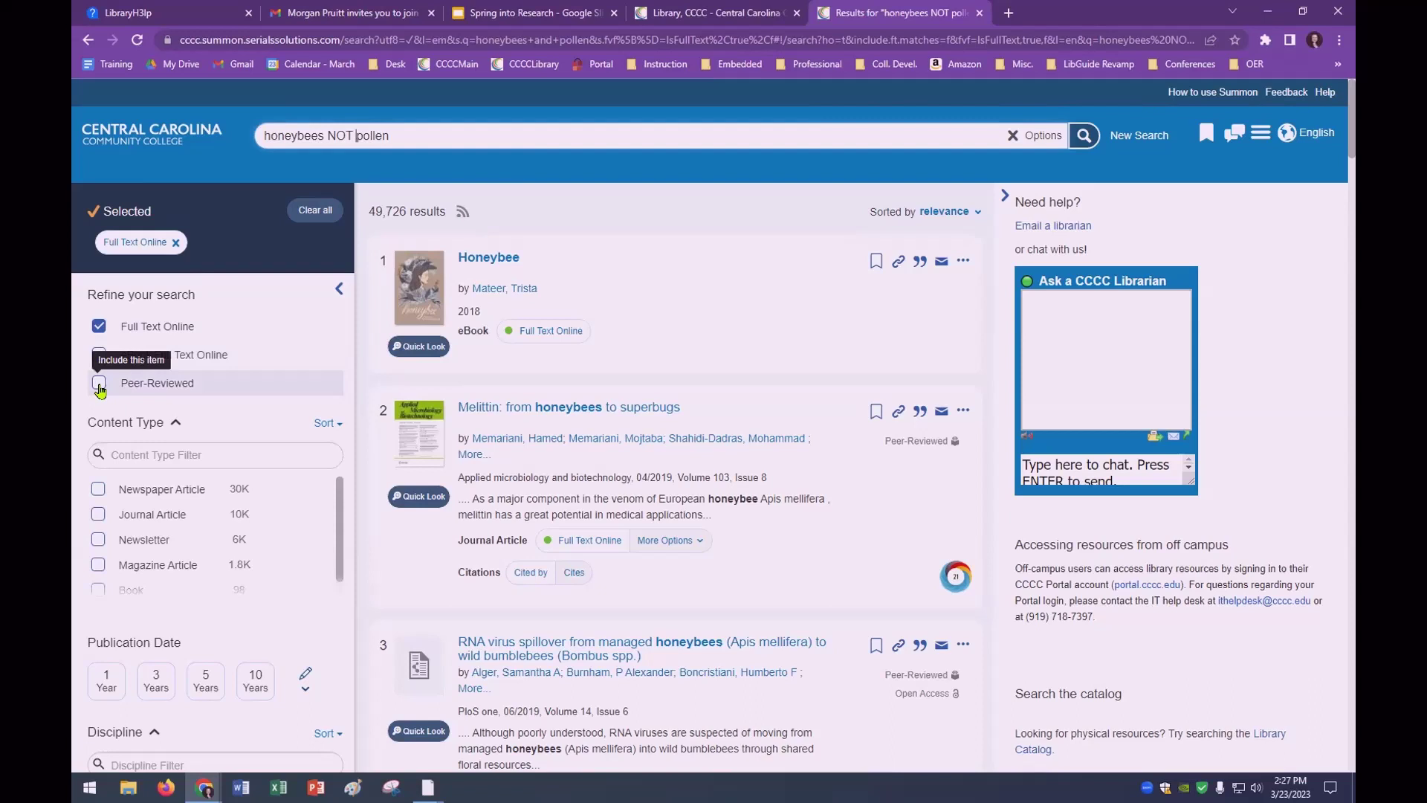
# Apply the Peer-Reviewed and Journal Article filters, narrowing results to 8,836.
pyautogui.click(99, 384)
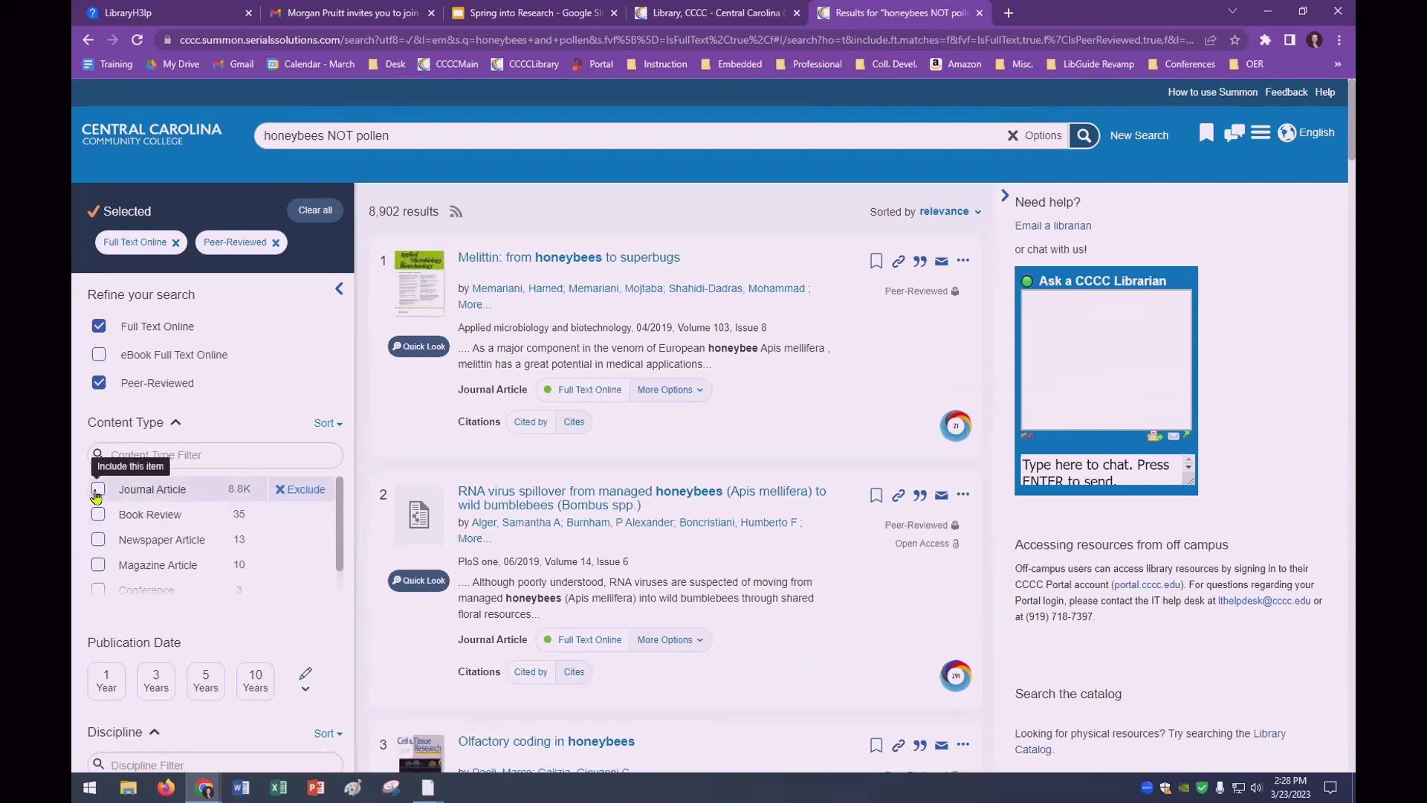
pyautogui.click(97, 490)
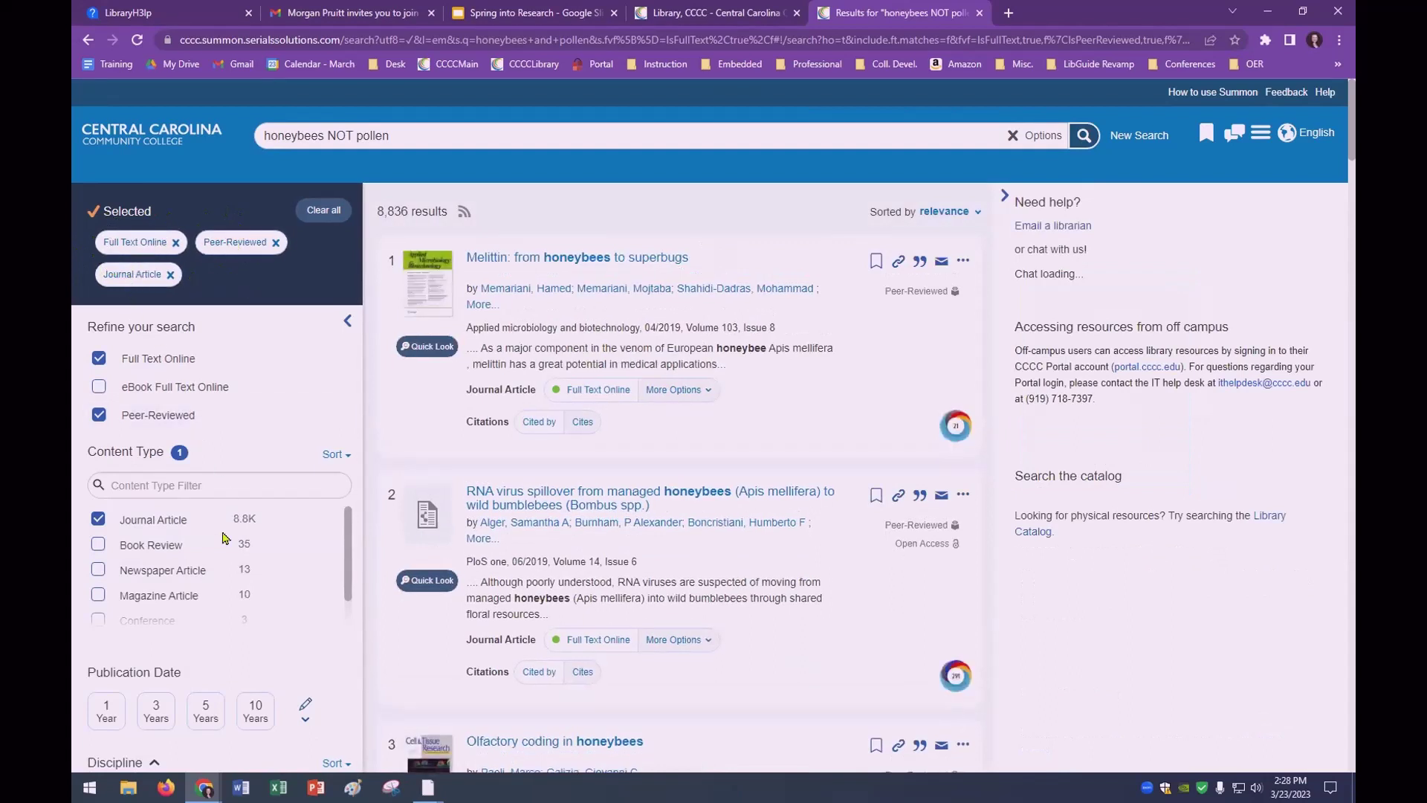
pyautogui.scroll(-1, 206, 589)
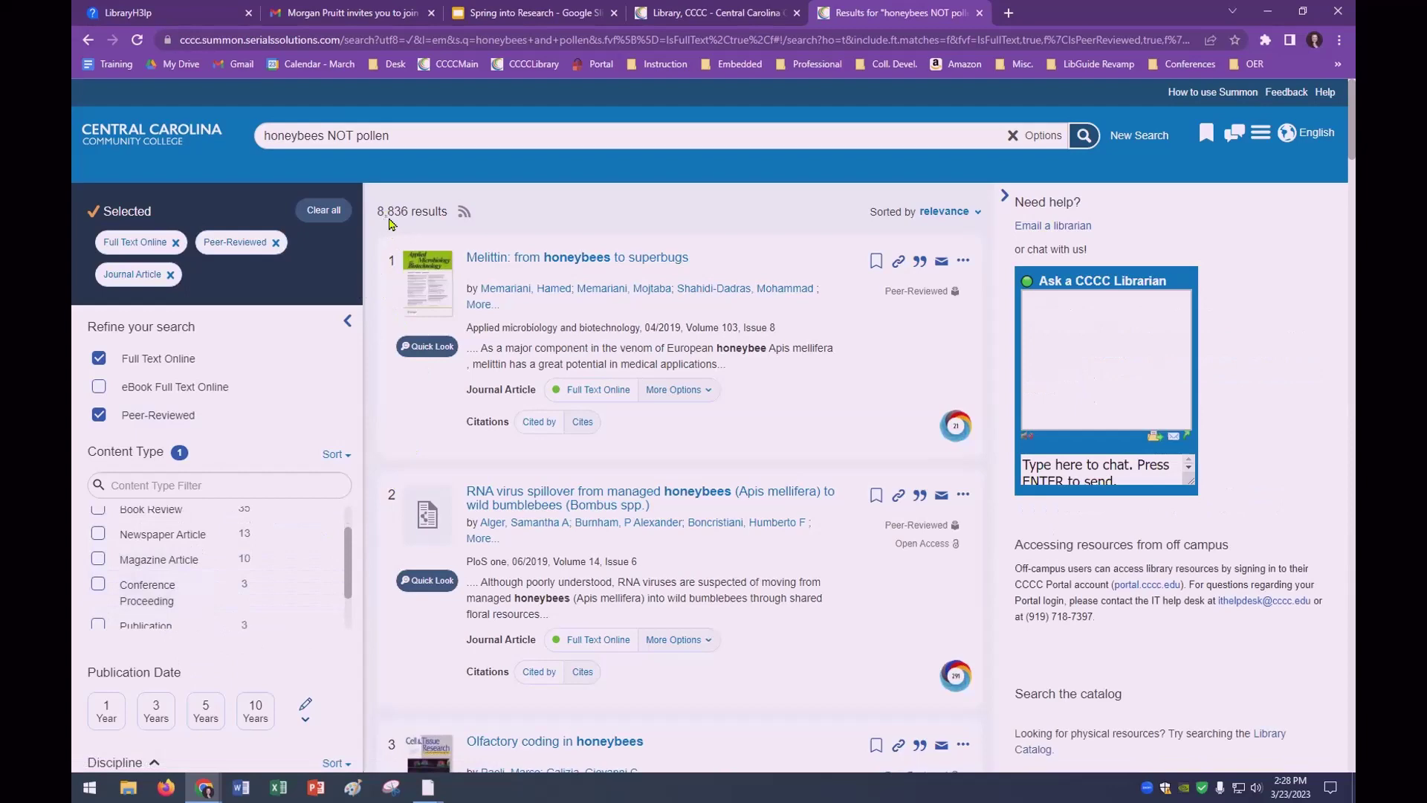
pyautogui.scroll(-2, 324, 568)
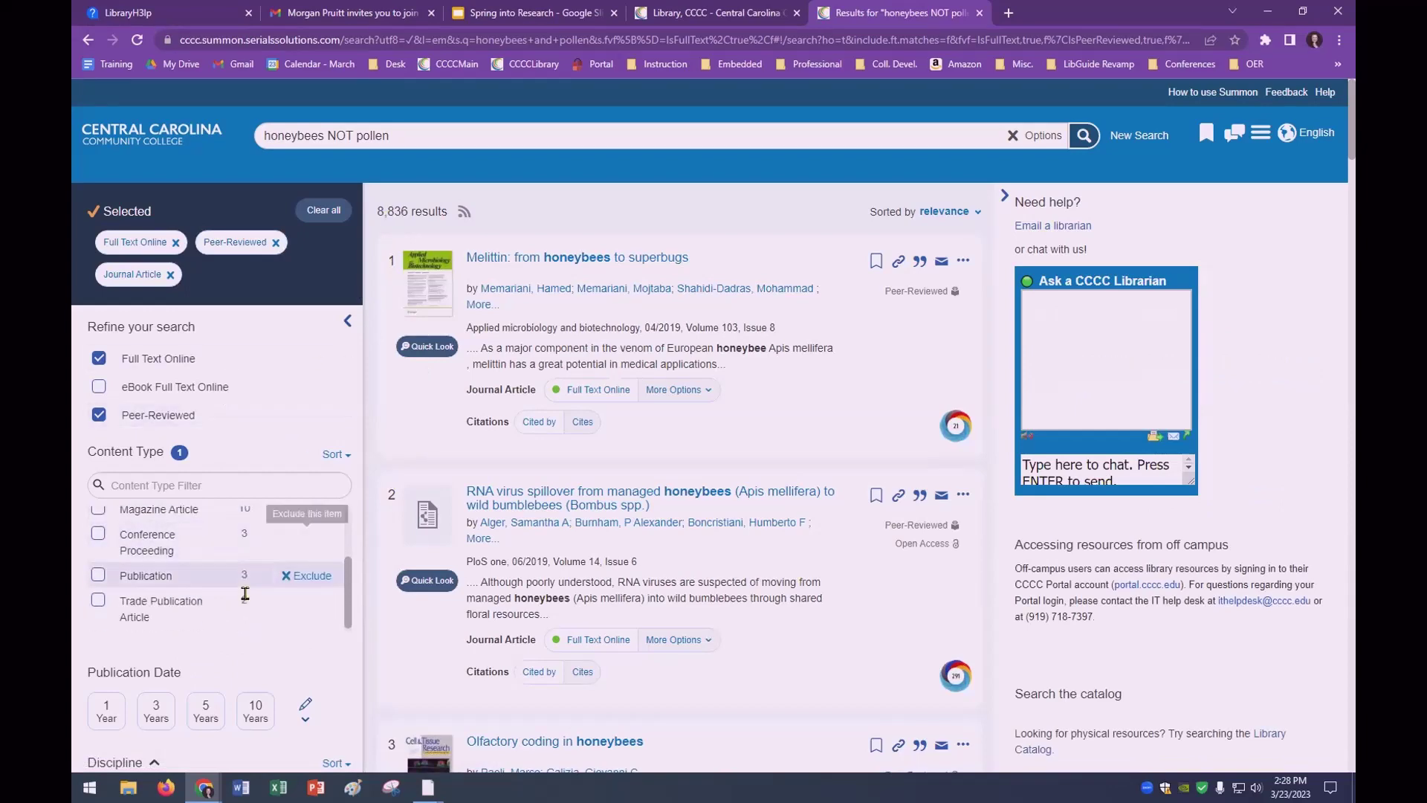
pyautogui.scroll(-2, 324, 568)
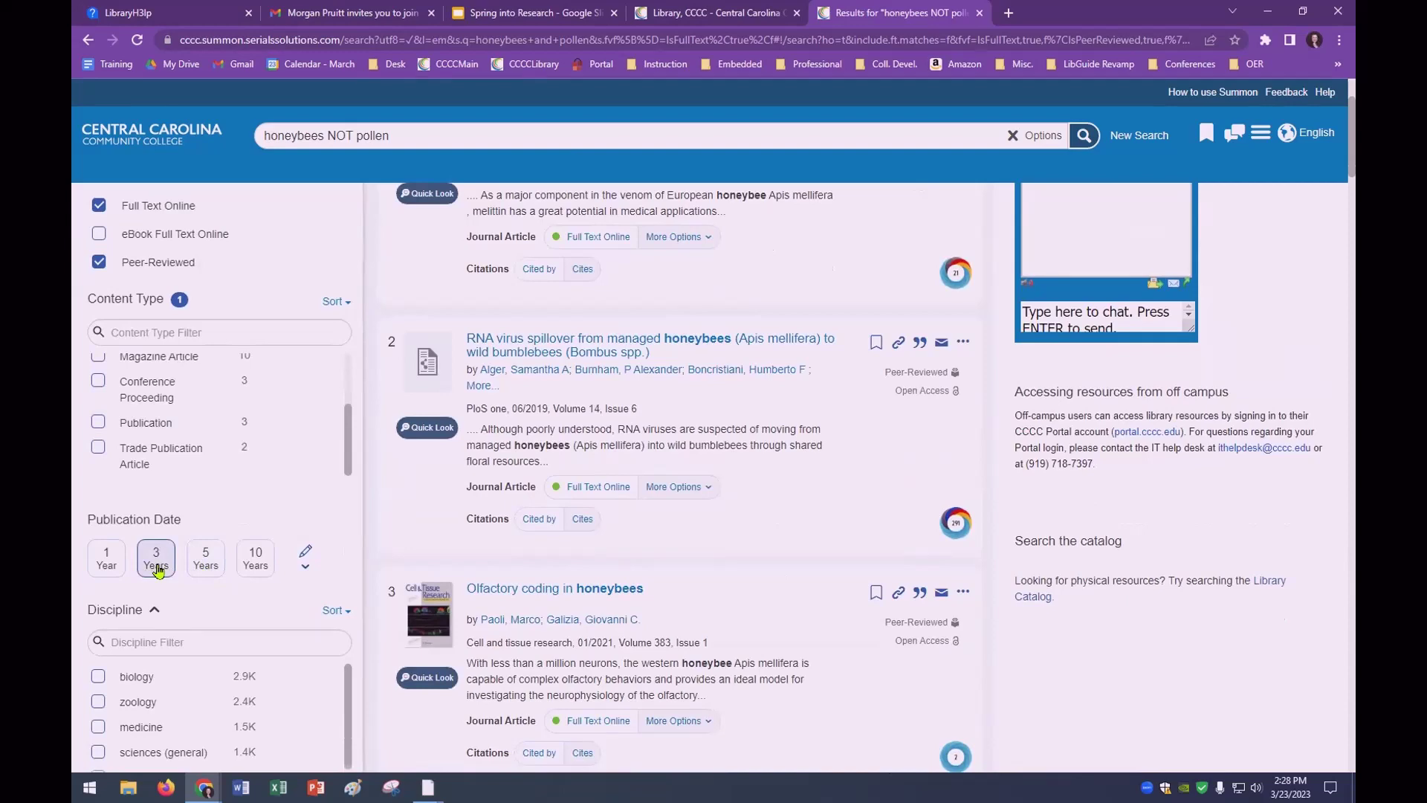
# Add the 3 Years publication-date limit and the ecology discipline facet.
pyautogui.click(157, 568)
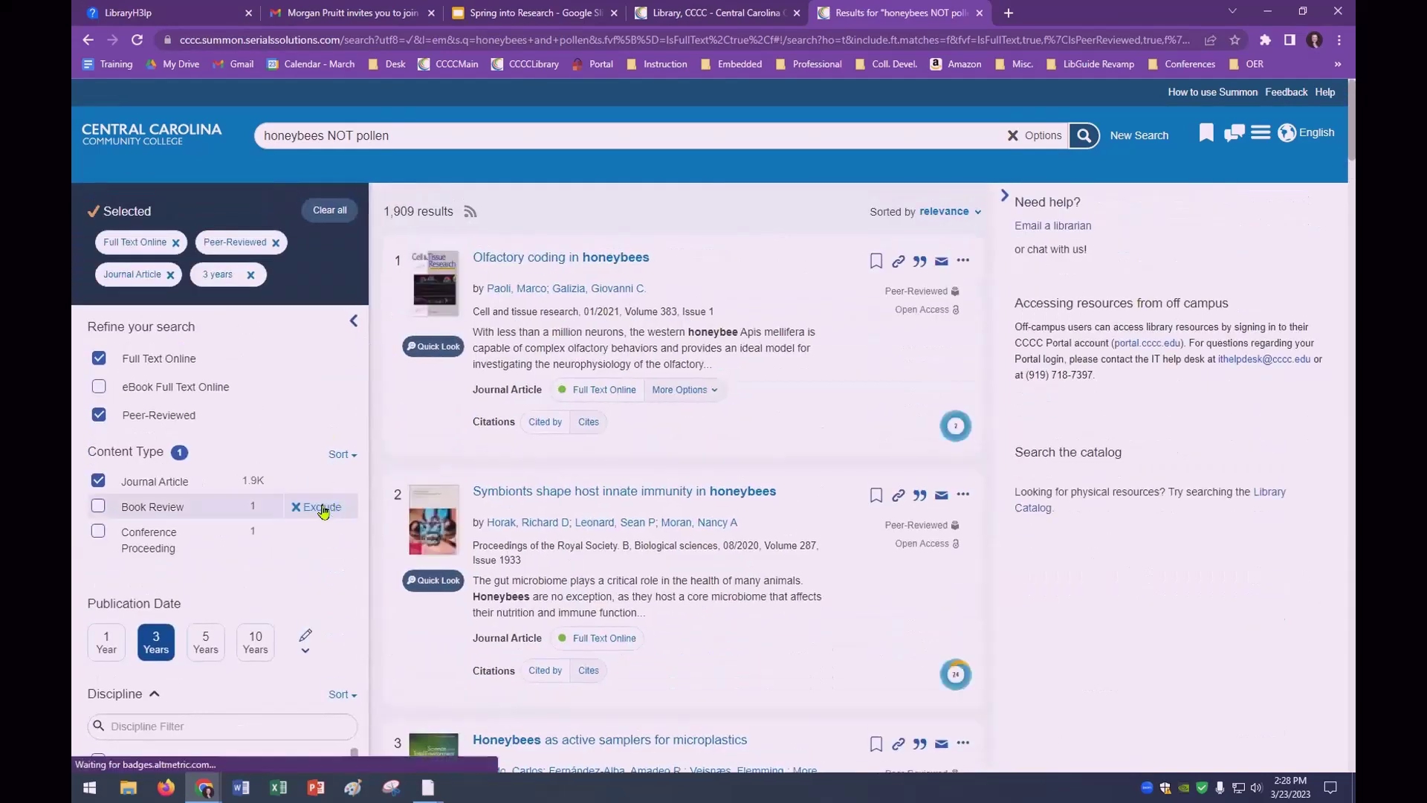
pyautogui.scroll(-1, 305, 541)
pyautogui.scroll(-2, 305, 540)
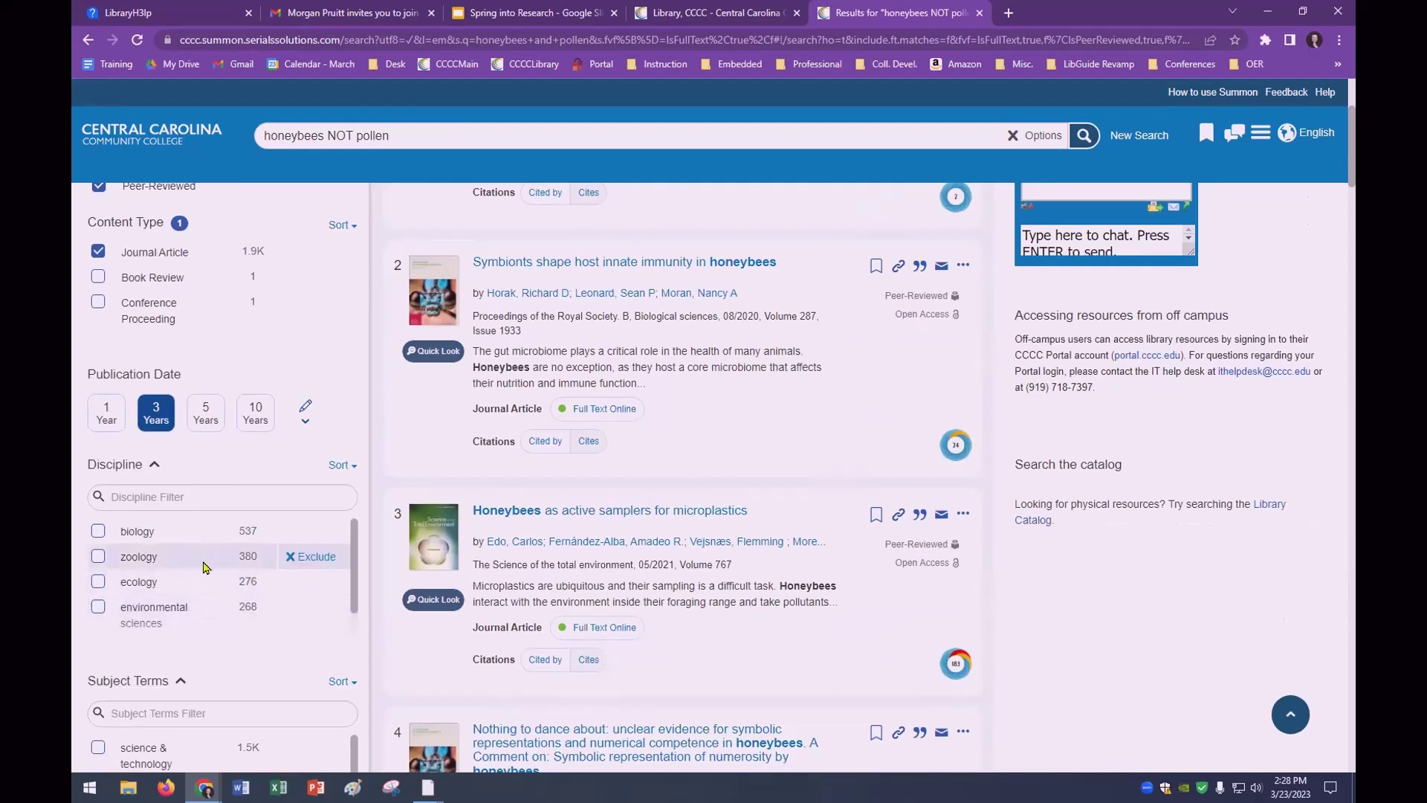
pyautogui.scroll(-1, 145, 573)
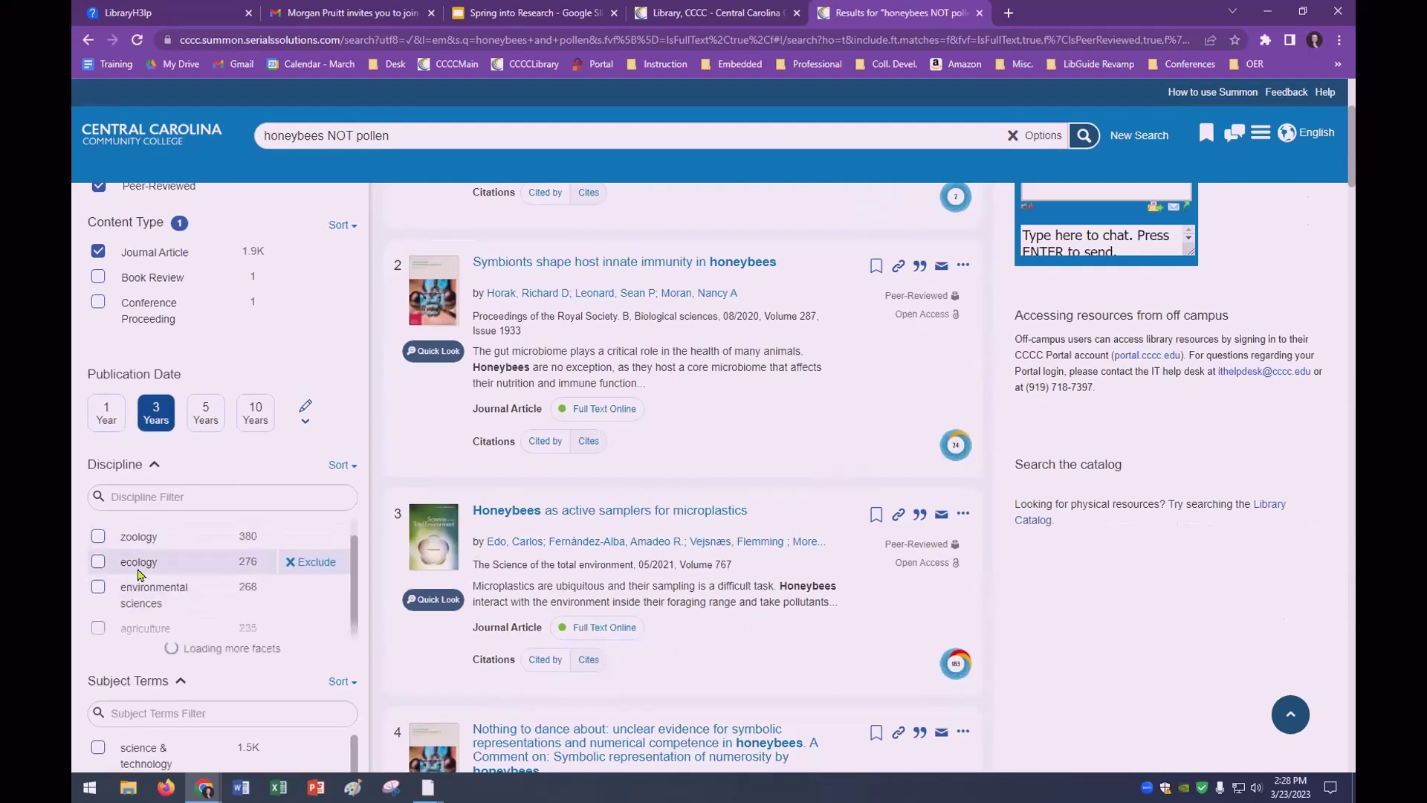
pyautogui.click(100, 560)
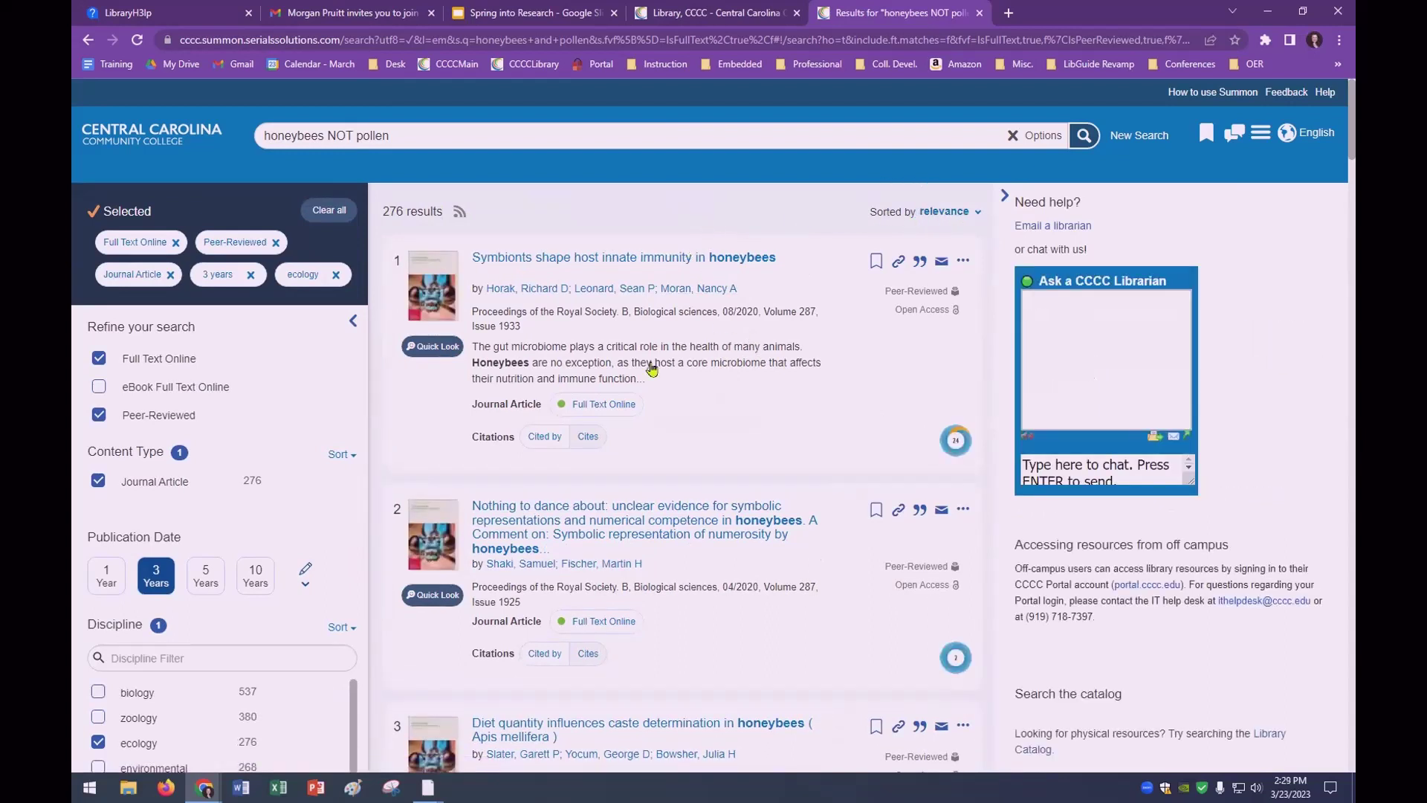
pyautogui.scroll(-1, 707, 642)
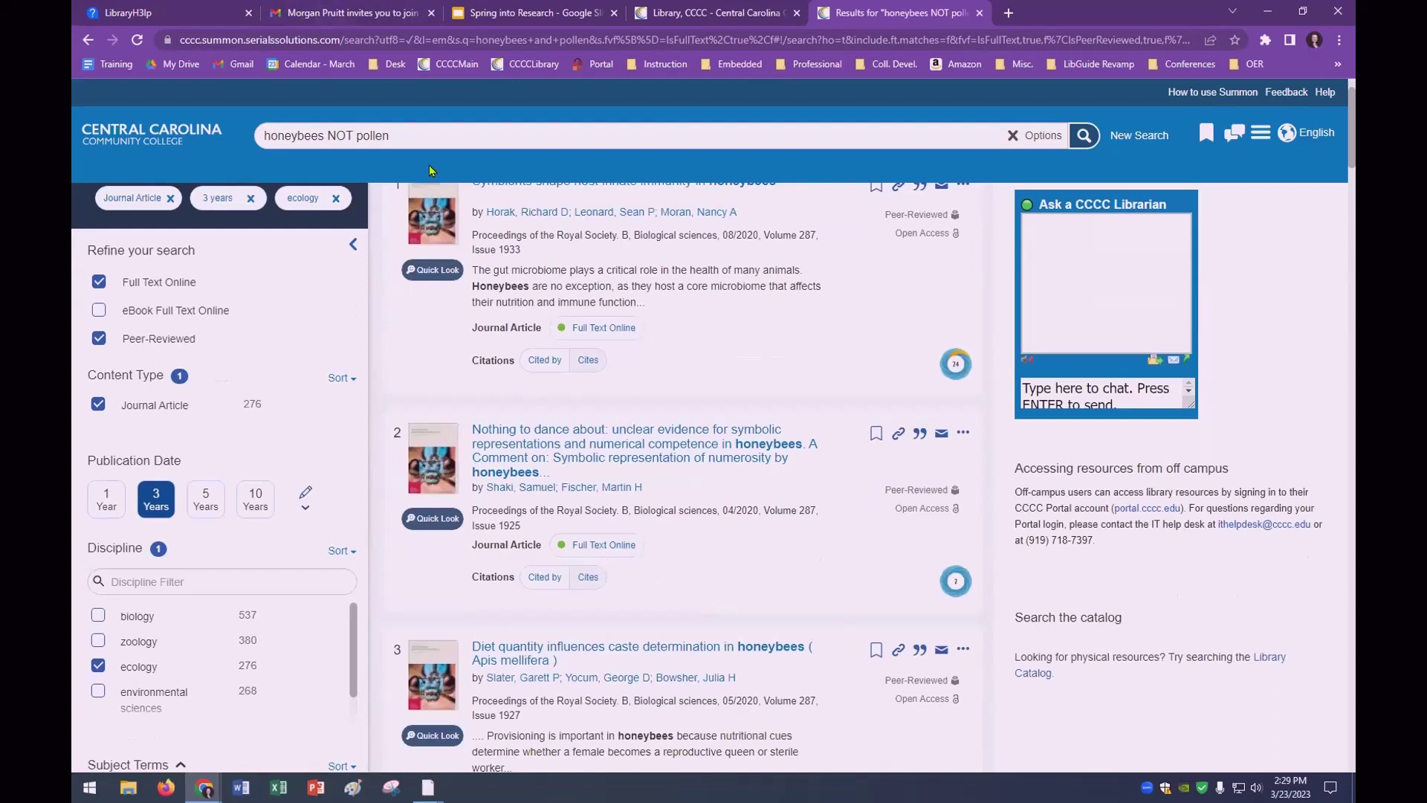
# Append AND nectar to the query and rerun it, leaving 22 results.
pyautogui.click(428, 133)
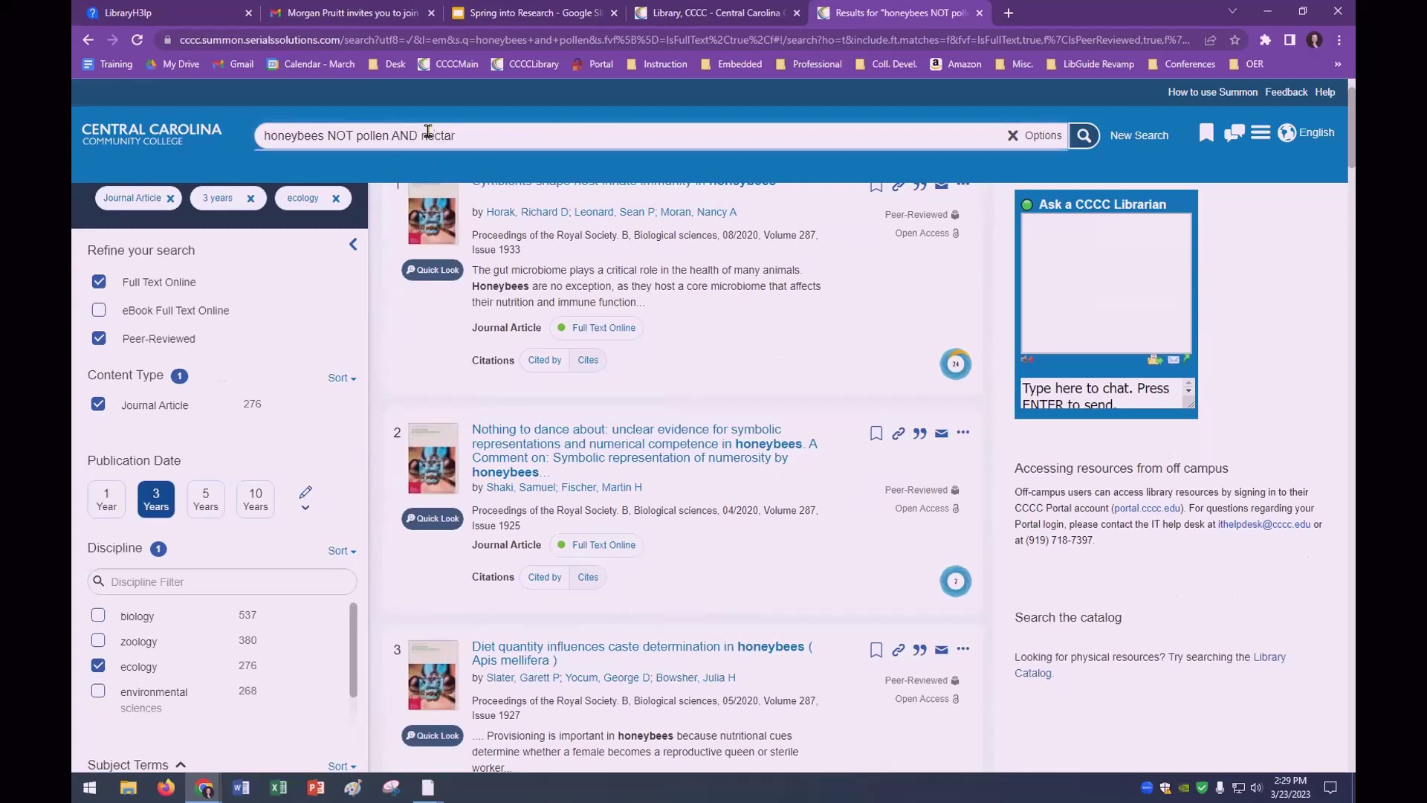
pyautogui.press('Return')
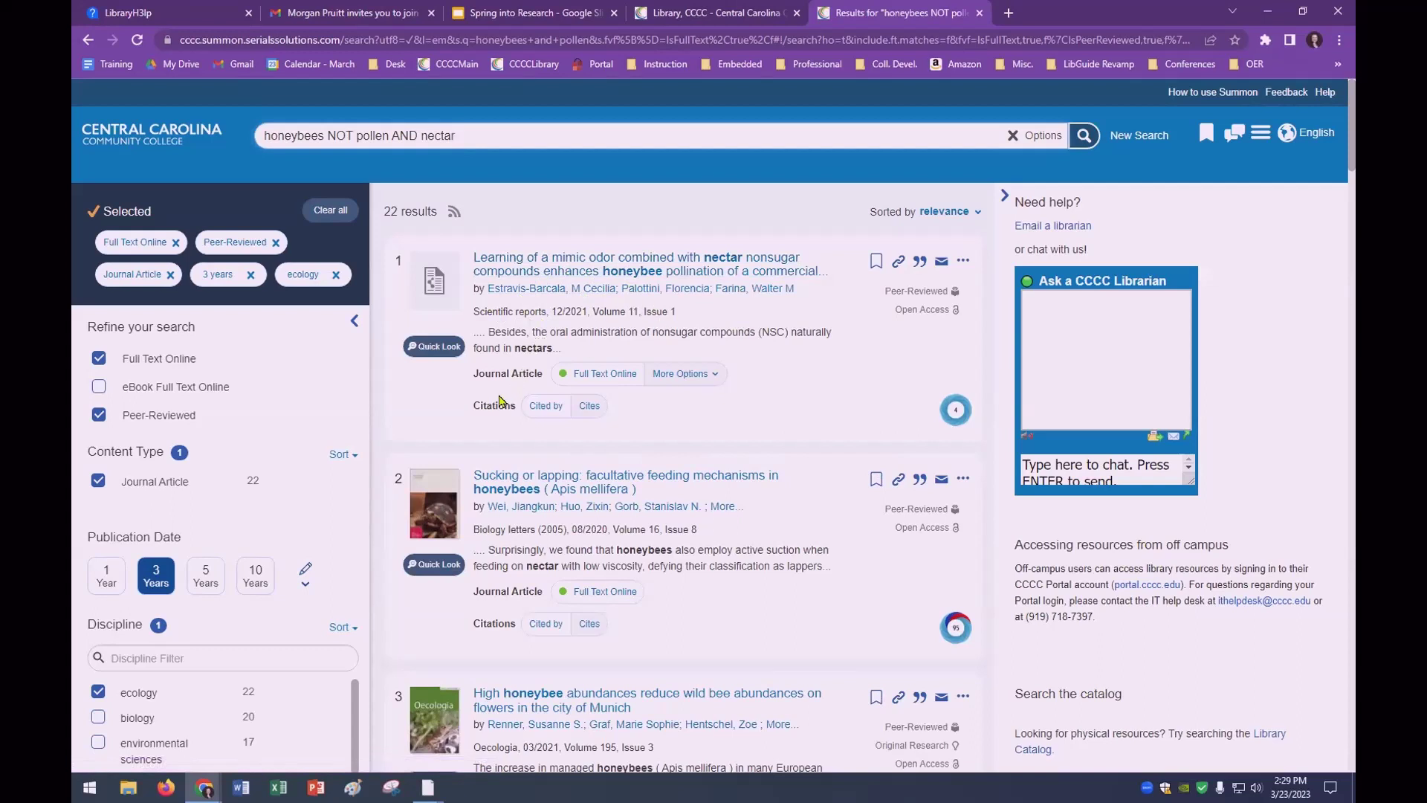
pyautogui.click(436, 347)
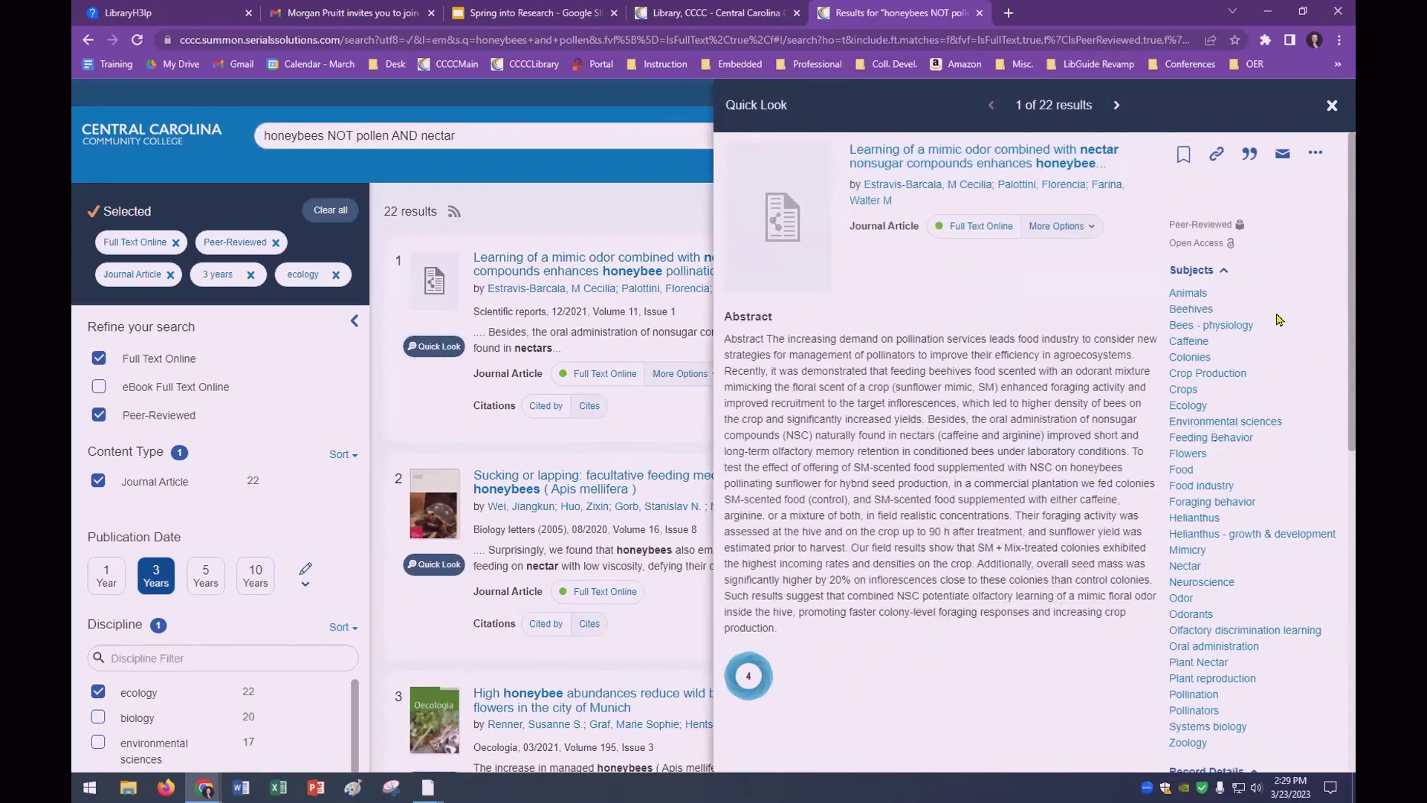
pyautogui.scroll(-1, 1283, 346)
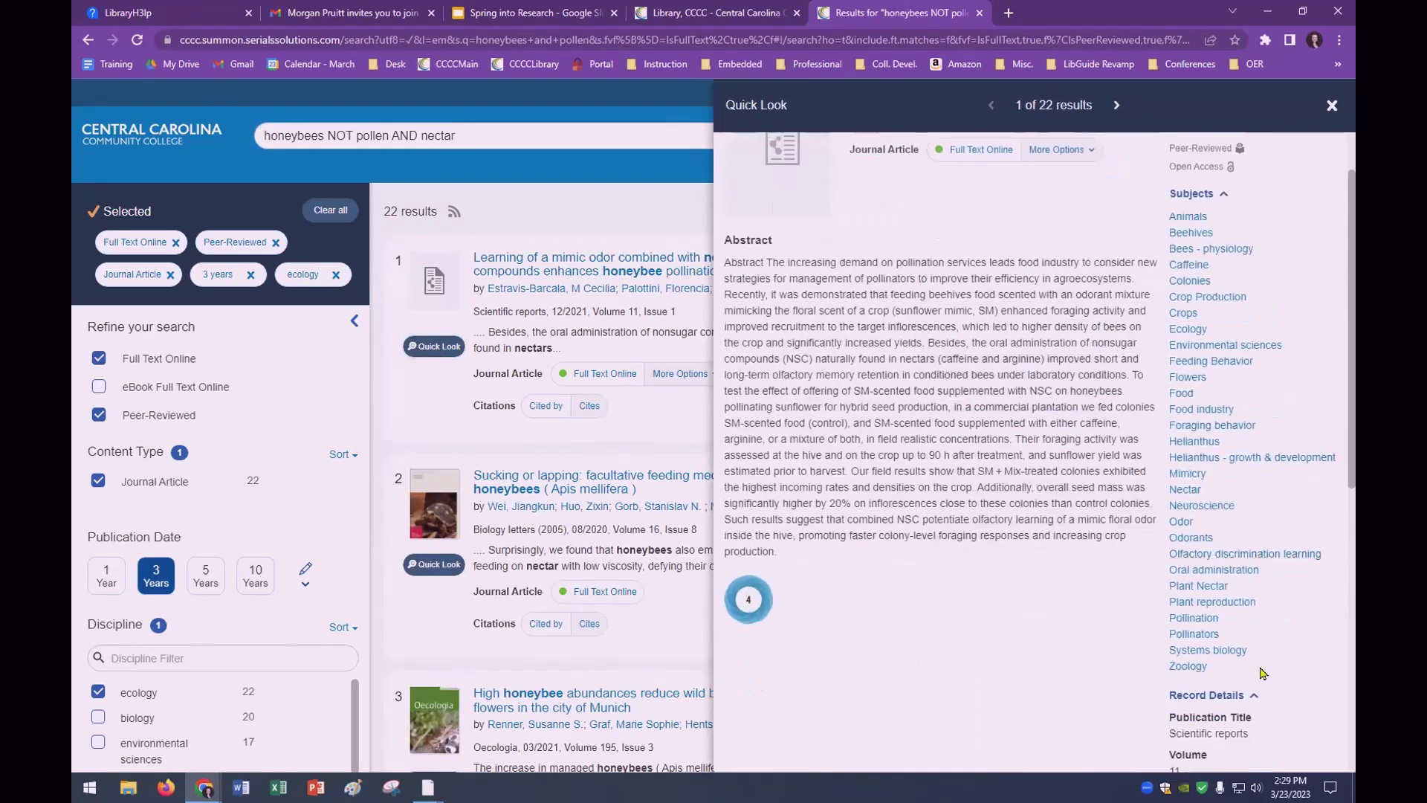
pyautogui.scroll(1, 1266, 324)
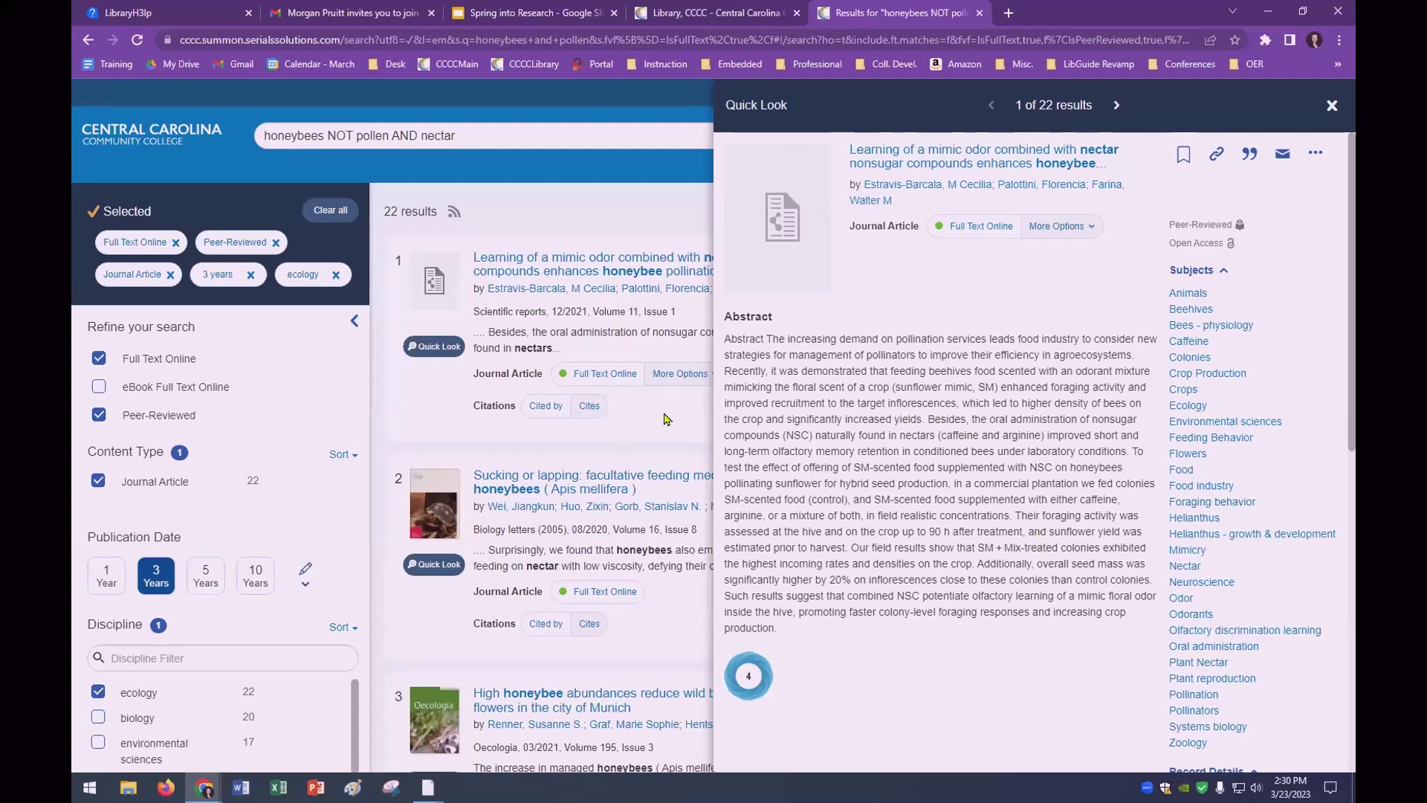
pyautogui.click(1332, 106)
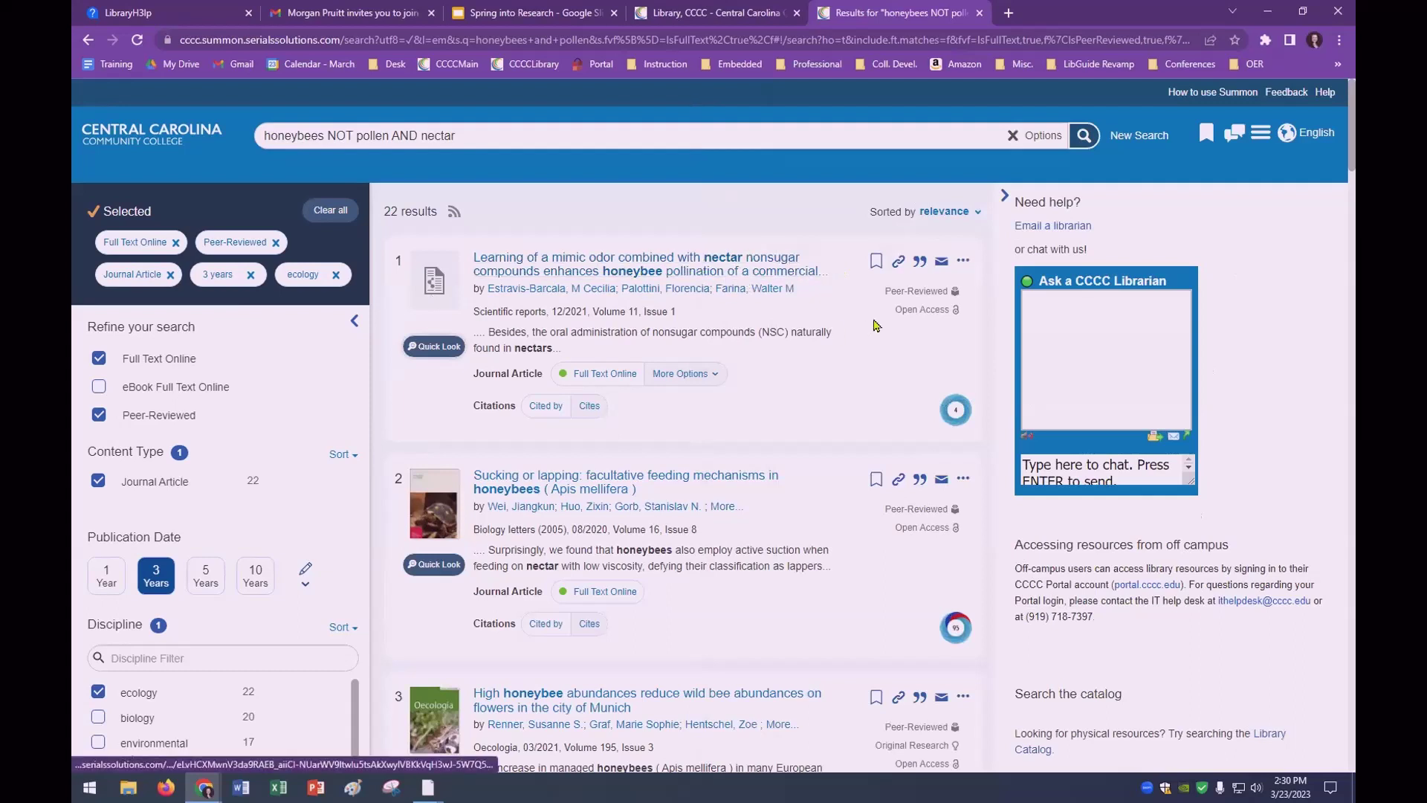
# Save the first two results, then show Saved Items' Export To options (RefWorks, EasyBib, EndNote, Zotero, BibTeX, Citavi).
pyautogui.click(874, 262)
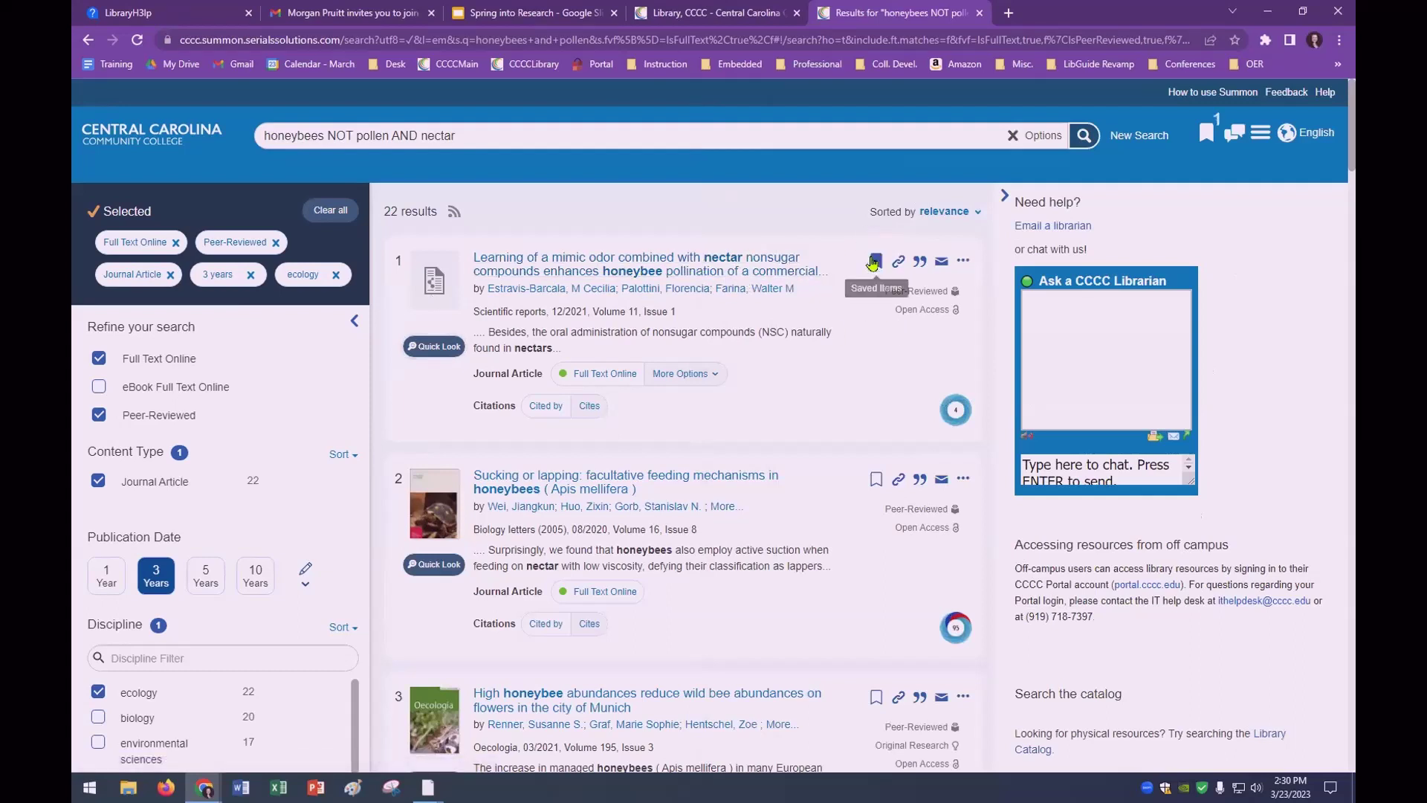
pyautogui.click(877, 479)
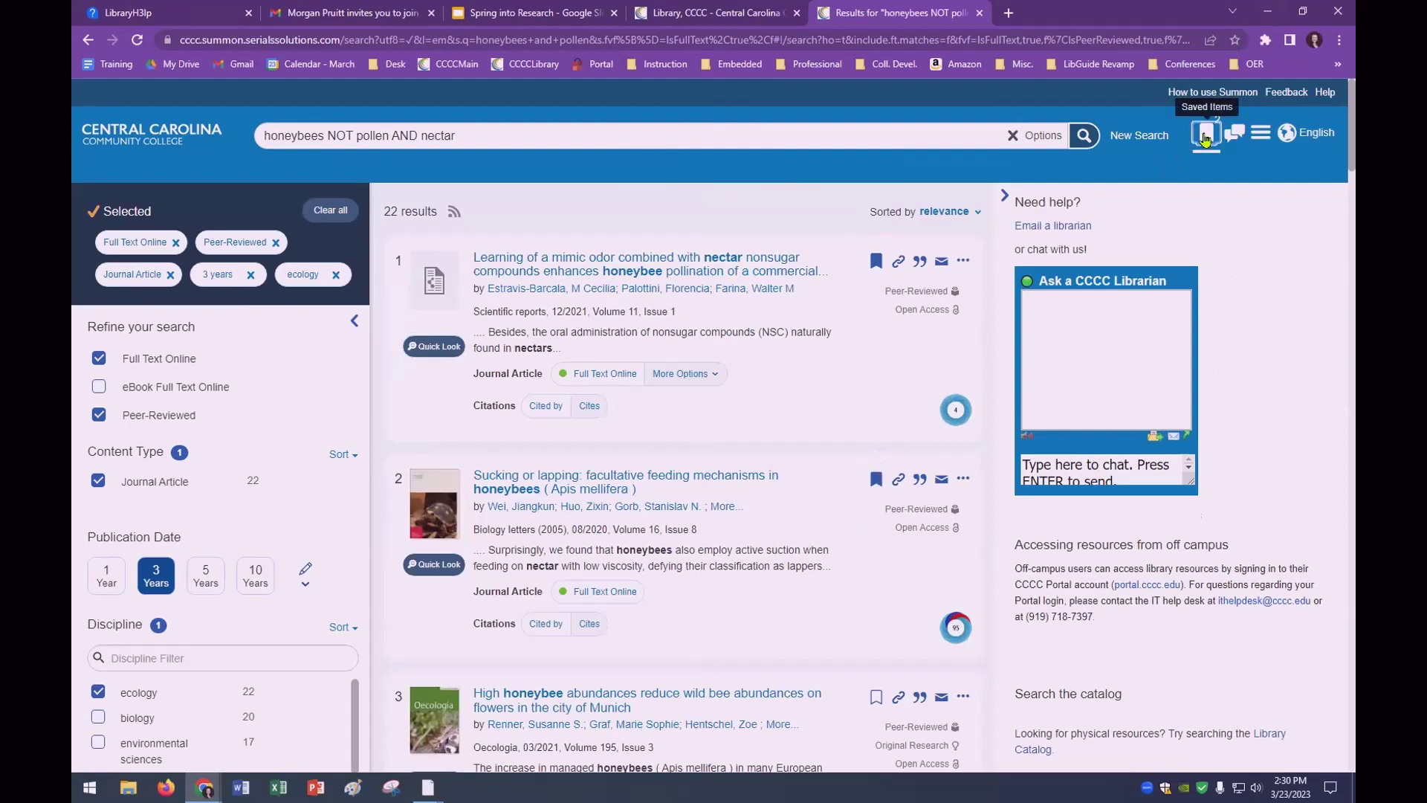
pyautogui.click(1206, 138)
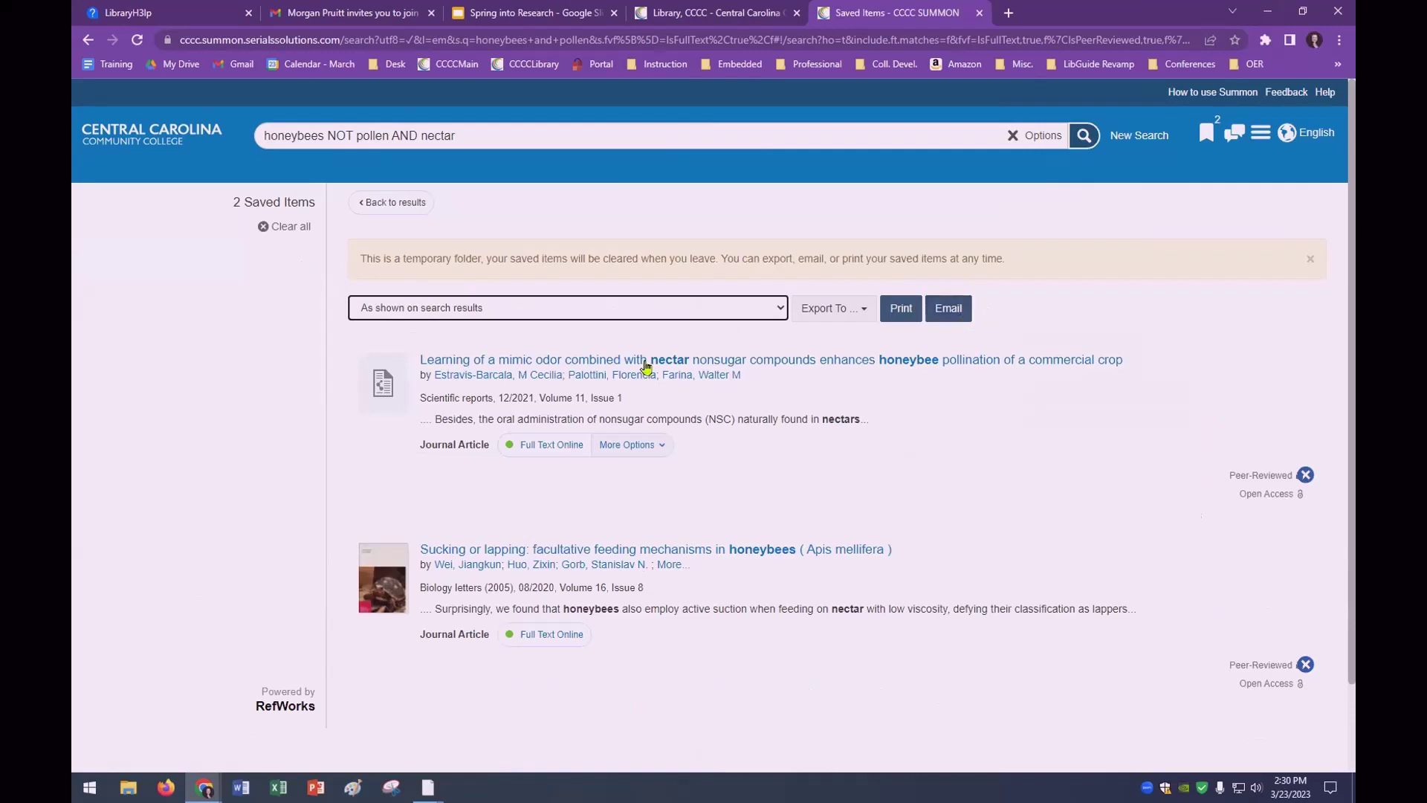
pyautogui.click(834, 310)
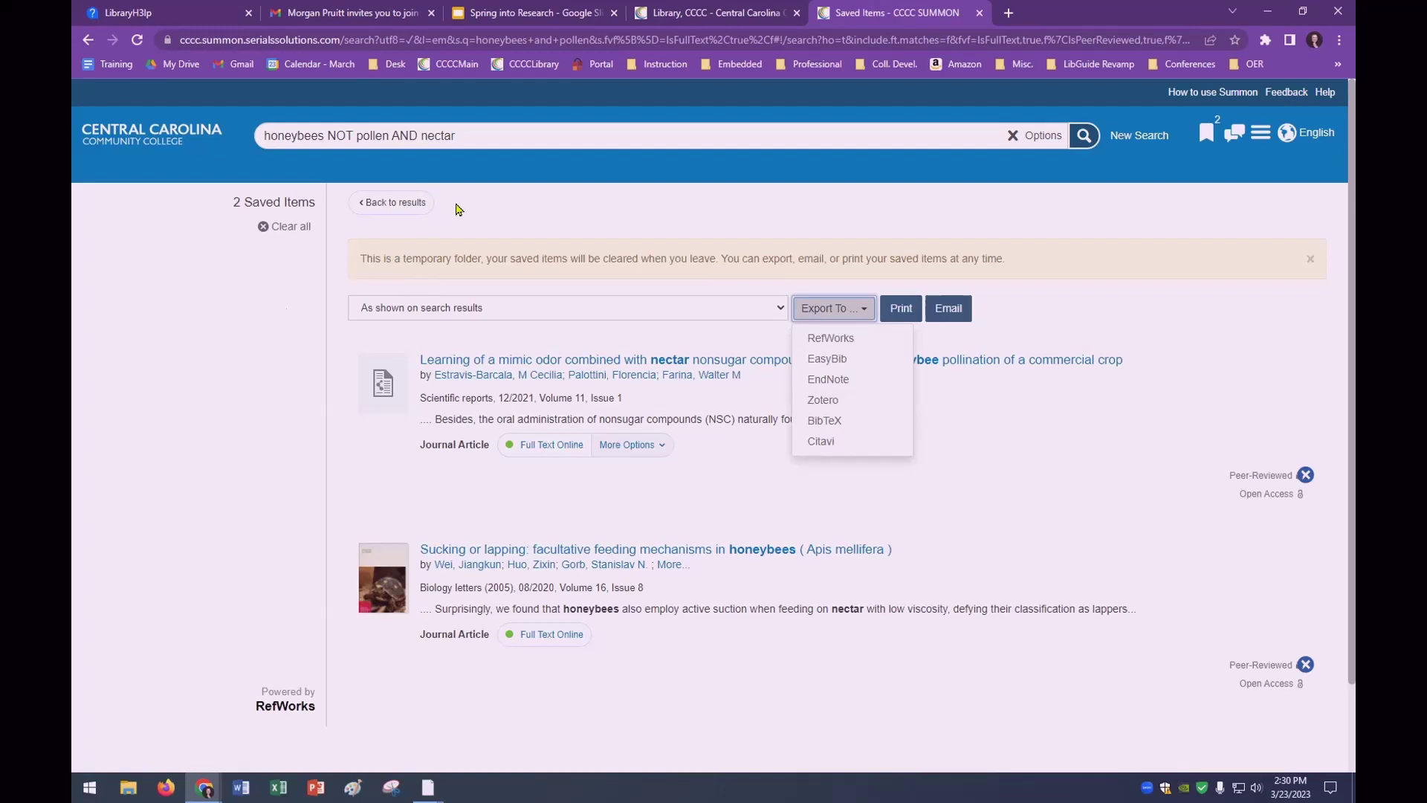
# Go back to the 22 results and briefly check the first result's More actions export menu.
pyautogui.click(401, 210)
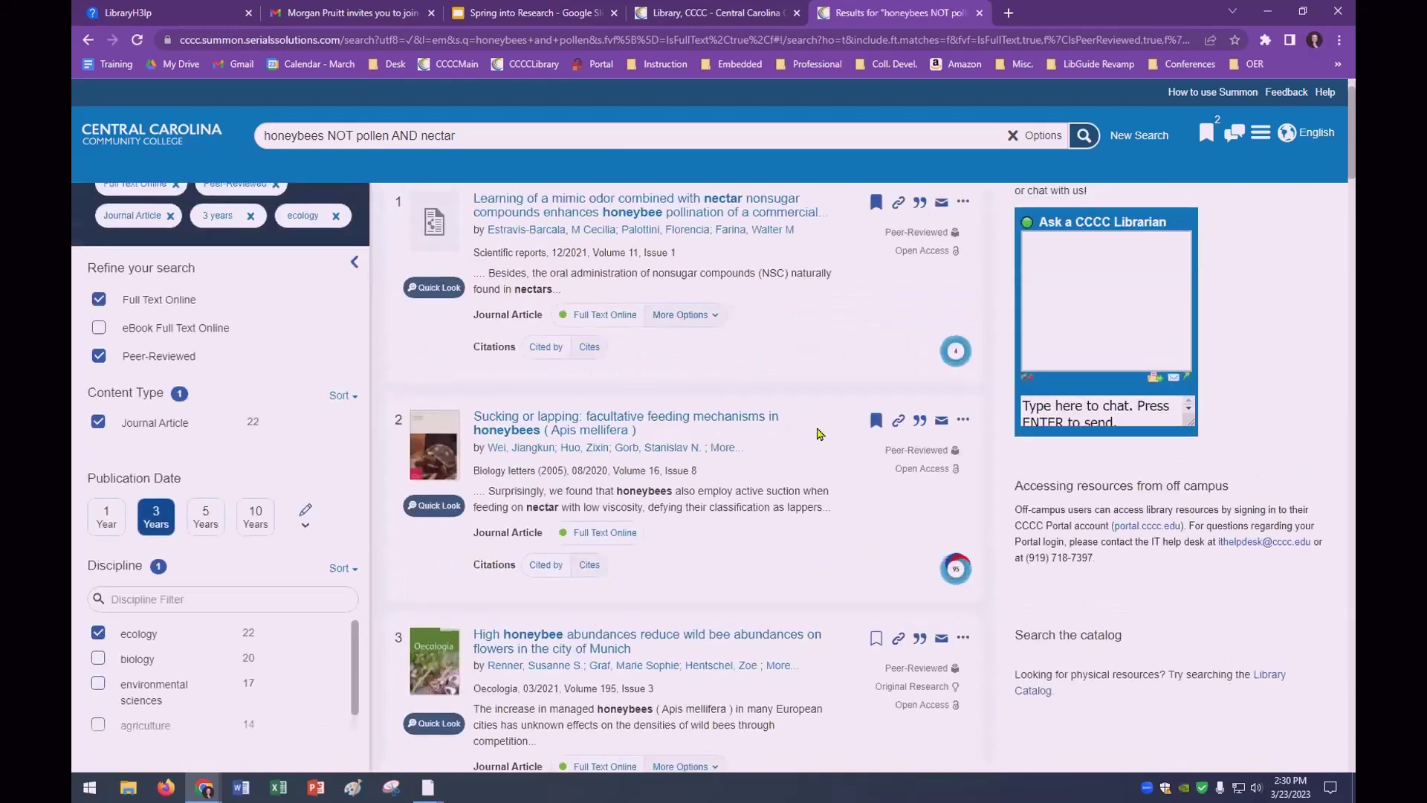
pyautogui.scroll(1, 810, 401)
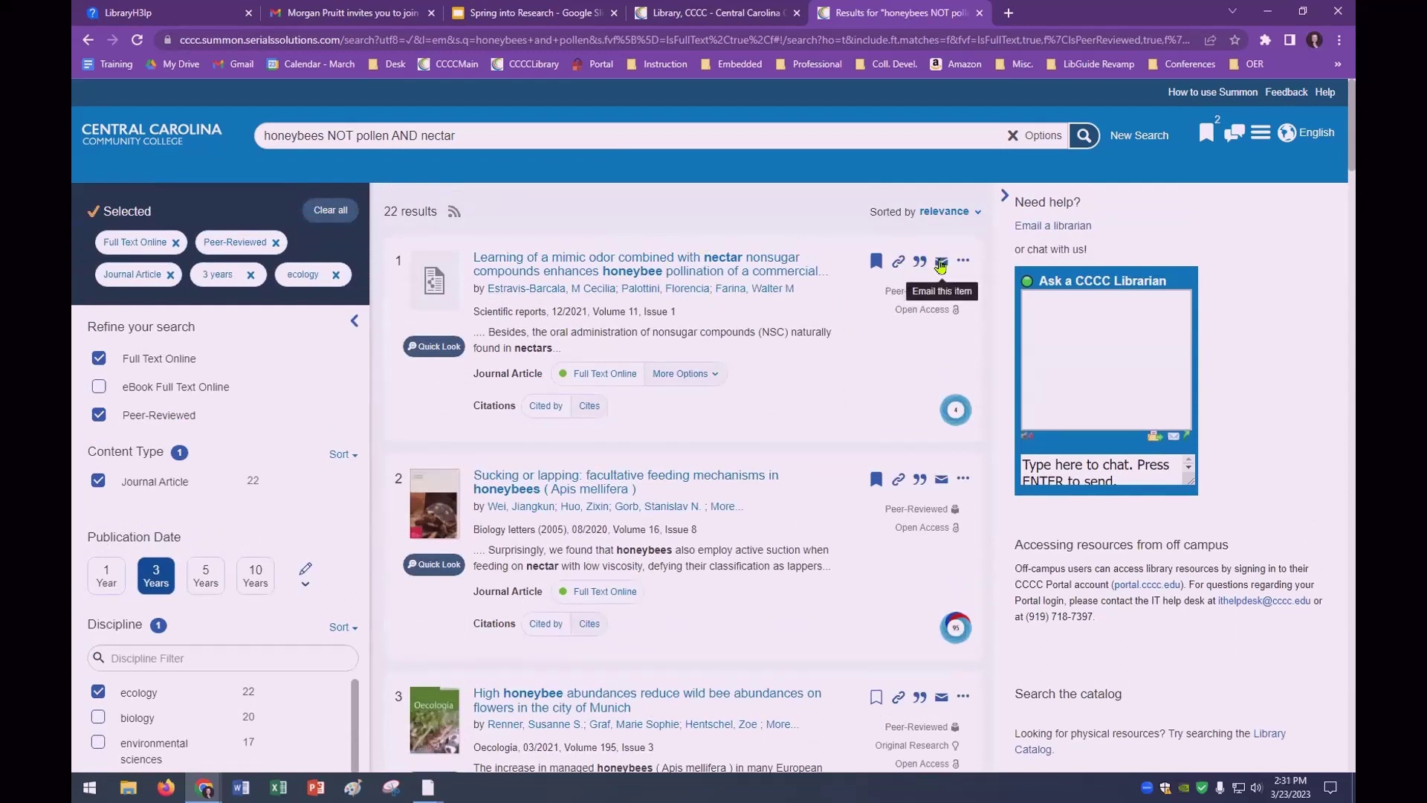
pyautogui.click(964, 261)
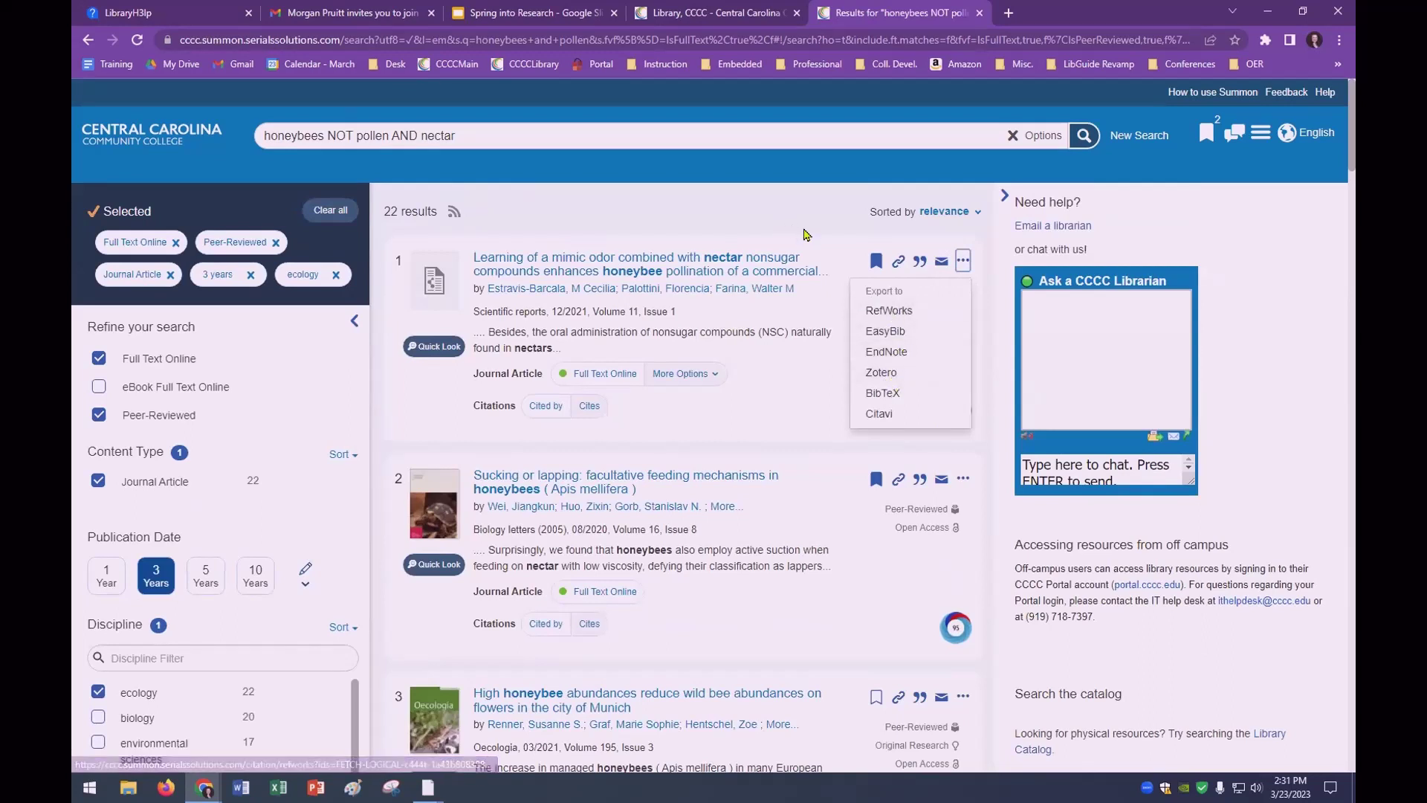
pyautogui.click(822, 249)
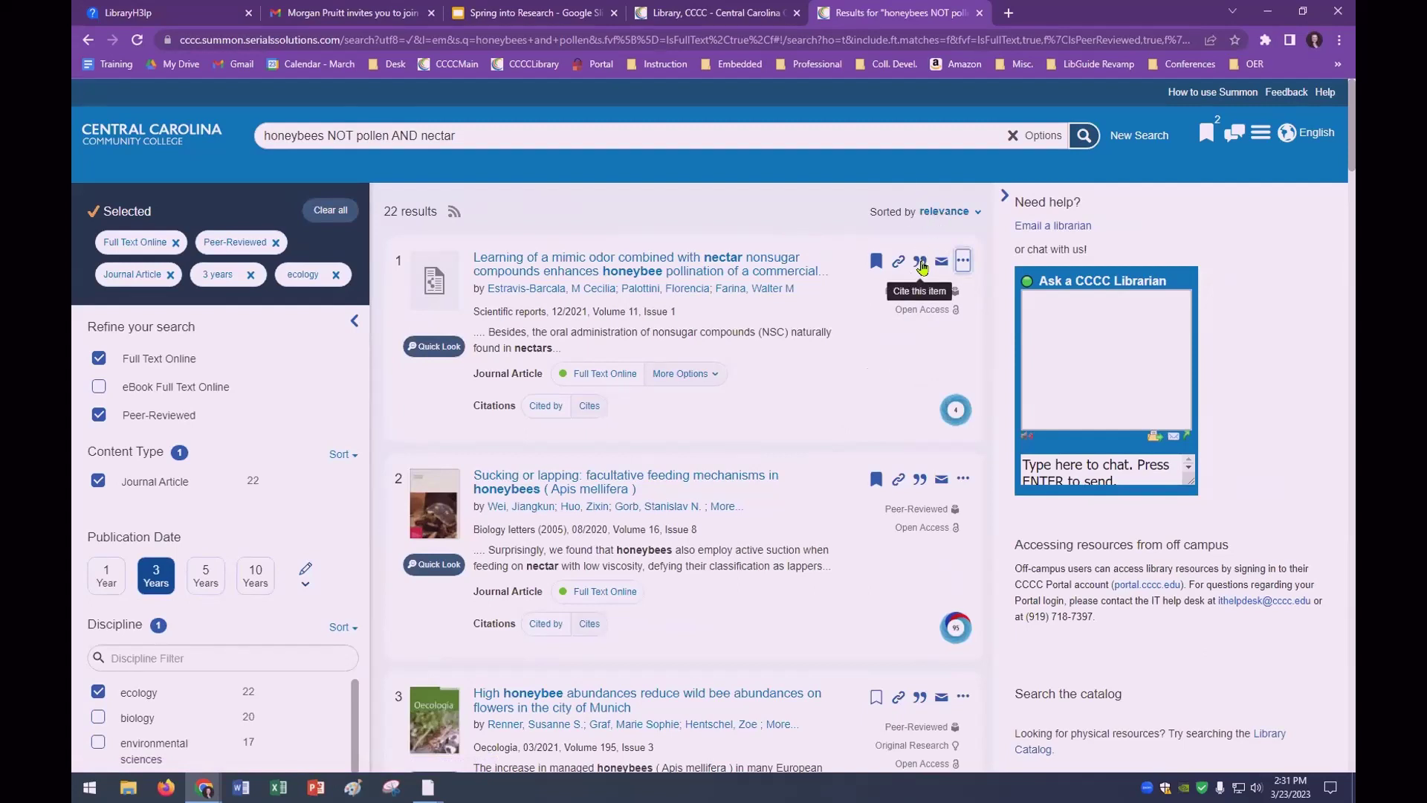
pyautogui.click(920, 265)
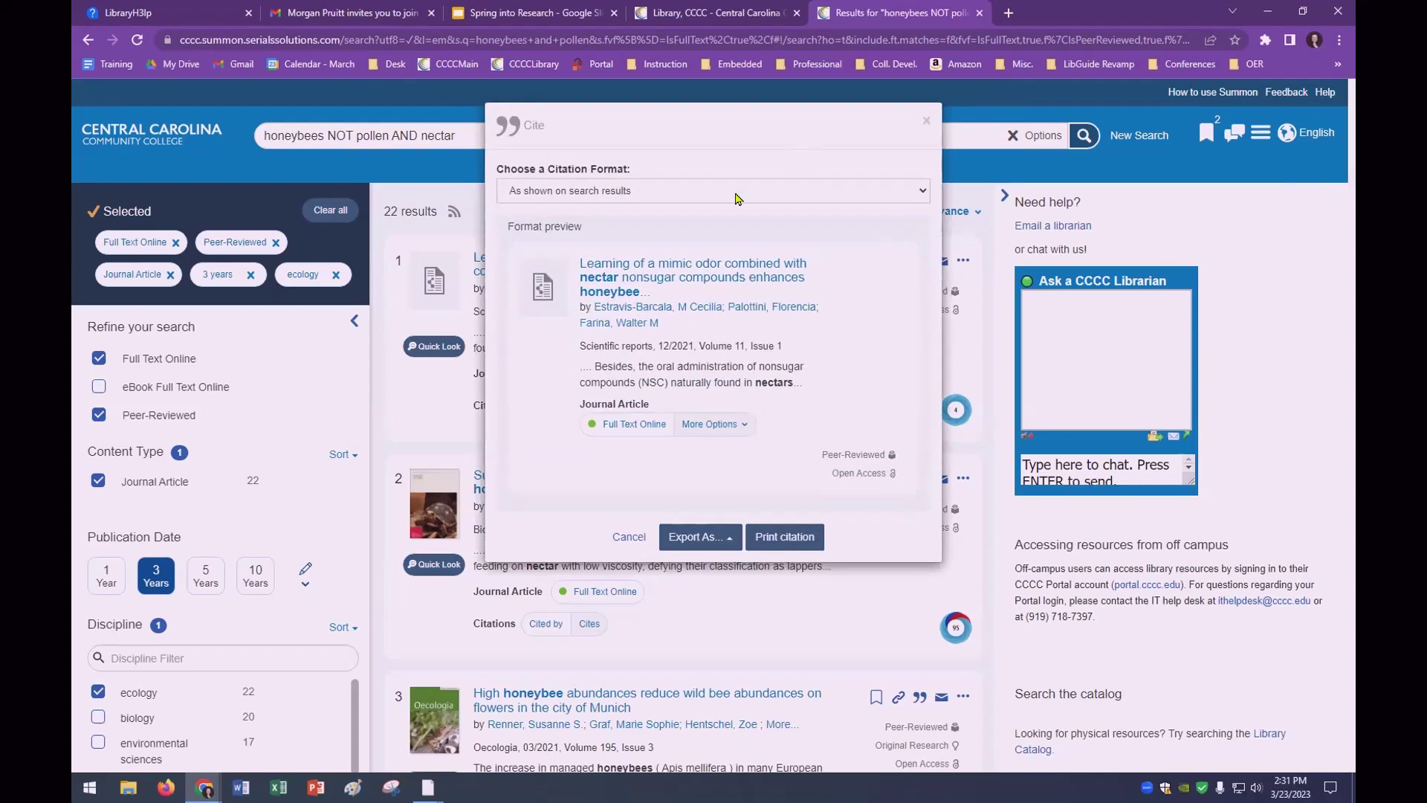
pyautogui.click(764, 198)
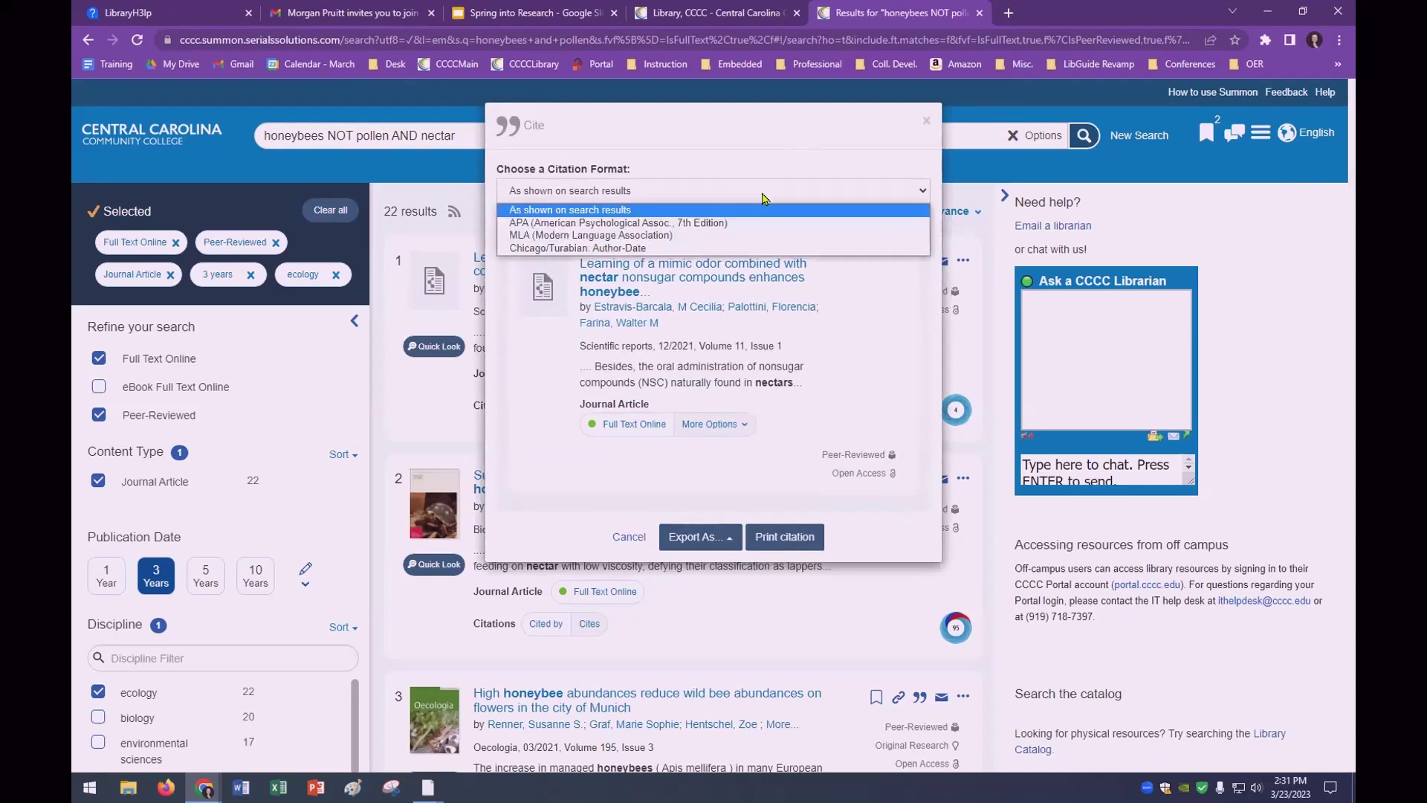
pyautogui.click(738, 237)
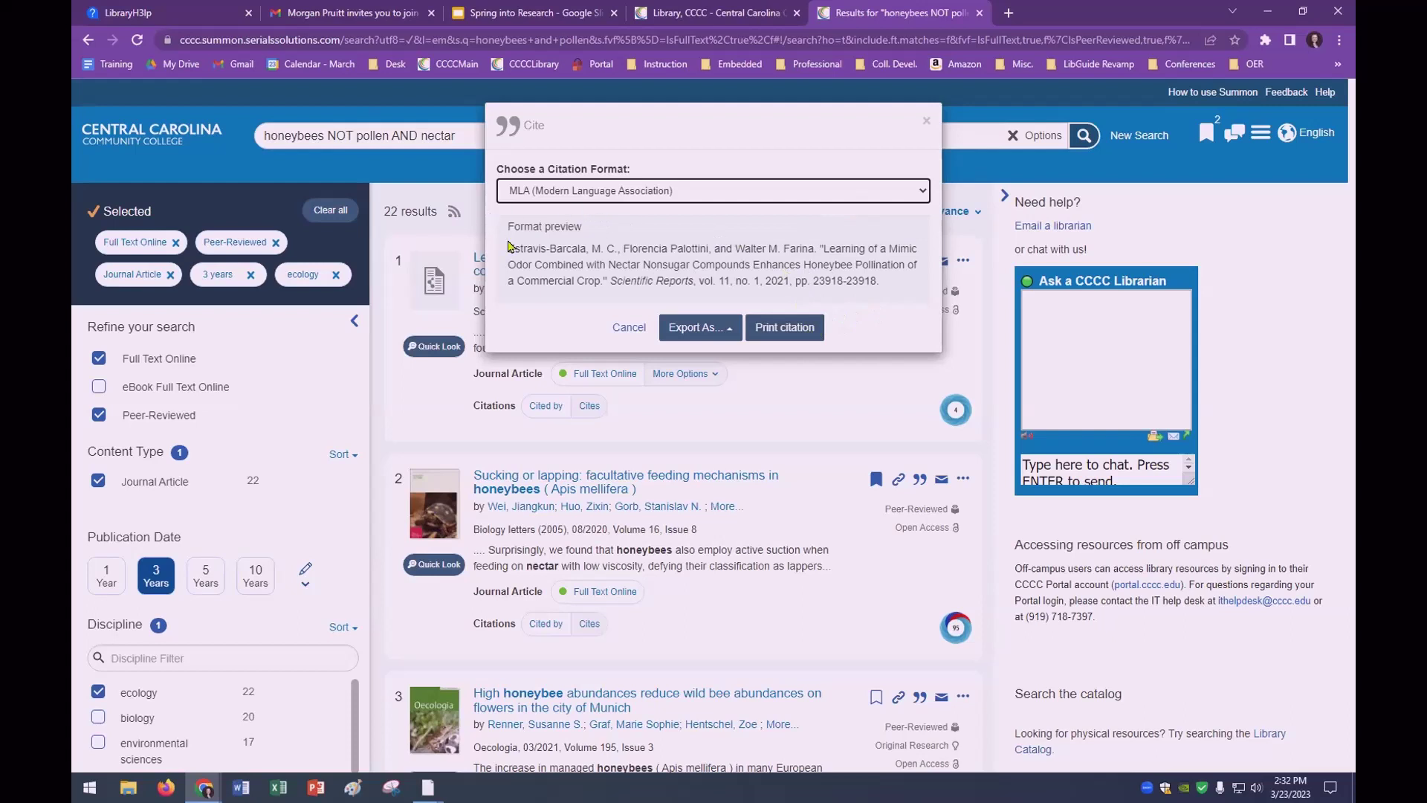
pyautogui.moveTo(508, 243); pyautogui.dragTo(883, 290)
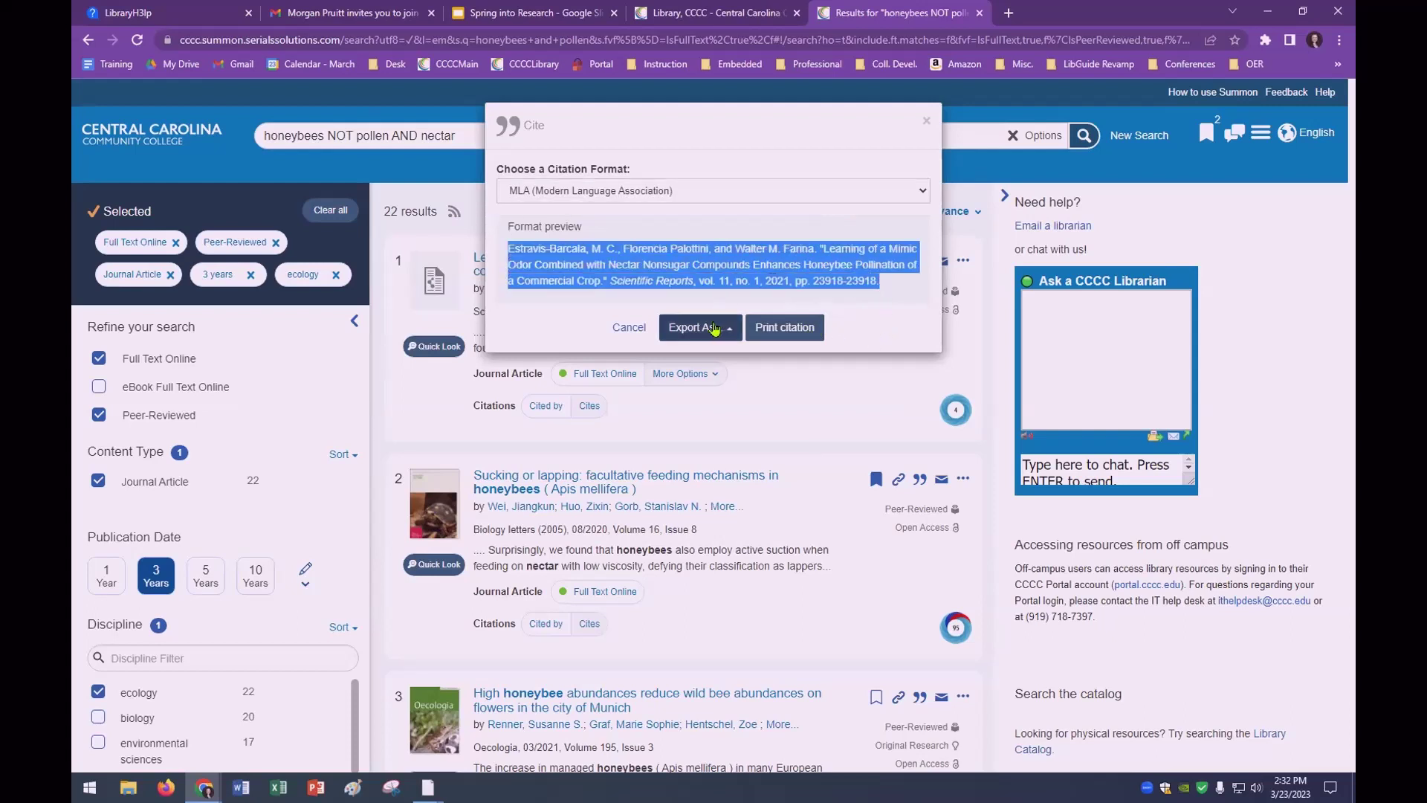
pyautogui.click(713, 328)
pyautogui.moveTo(717, 283); pyautogui.dragTo(915, 125)
pyautogui.click(917, 123)
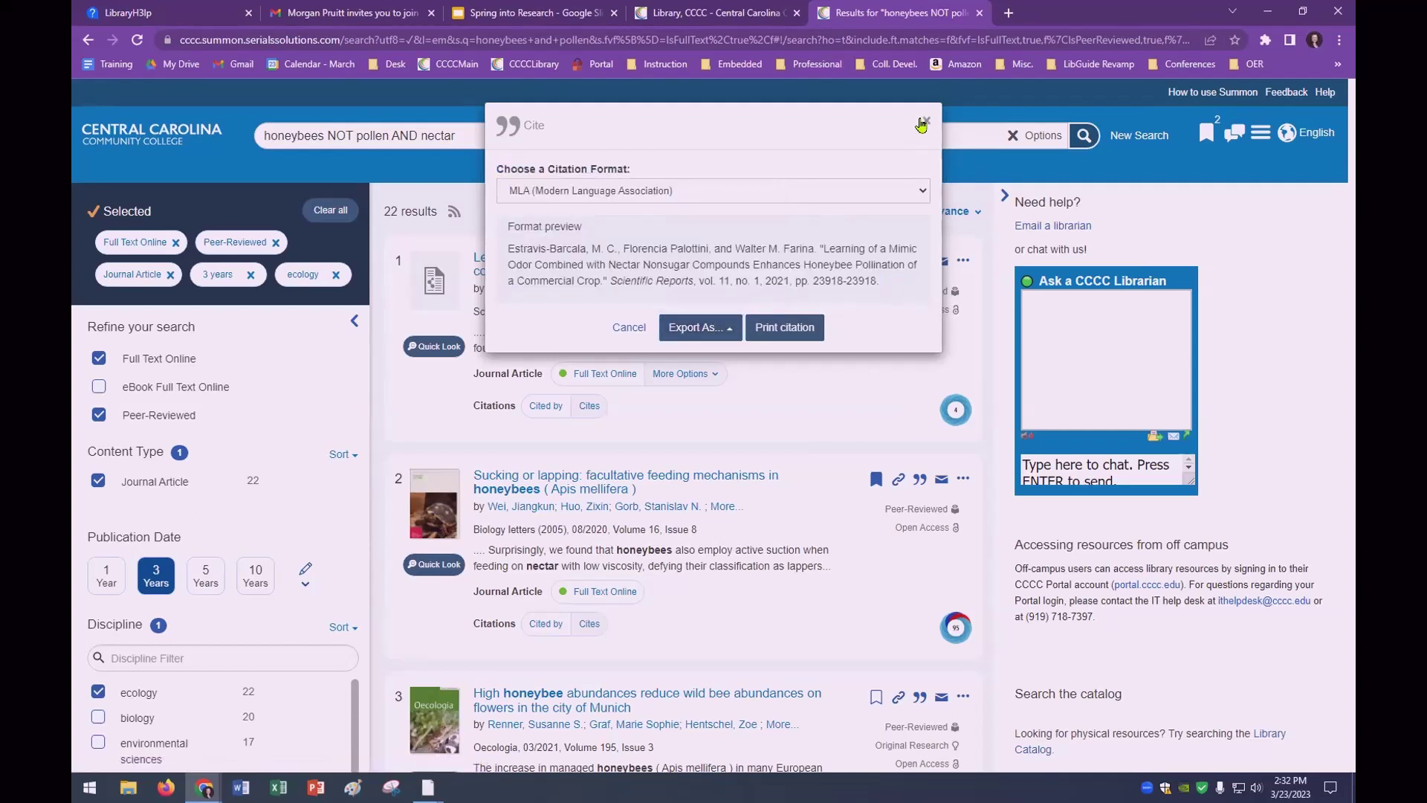
pyautogui.click(926, 125)
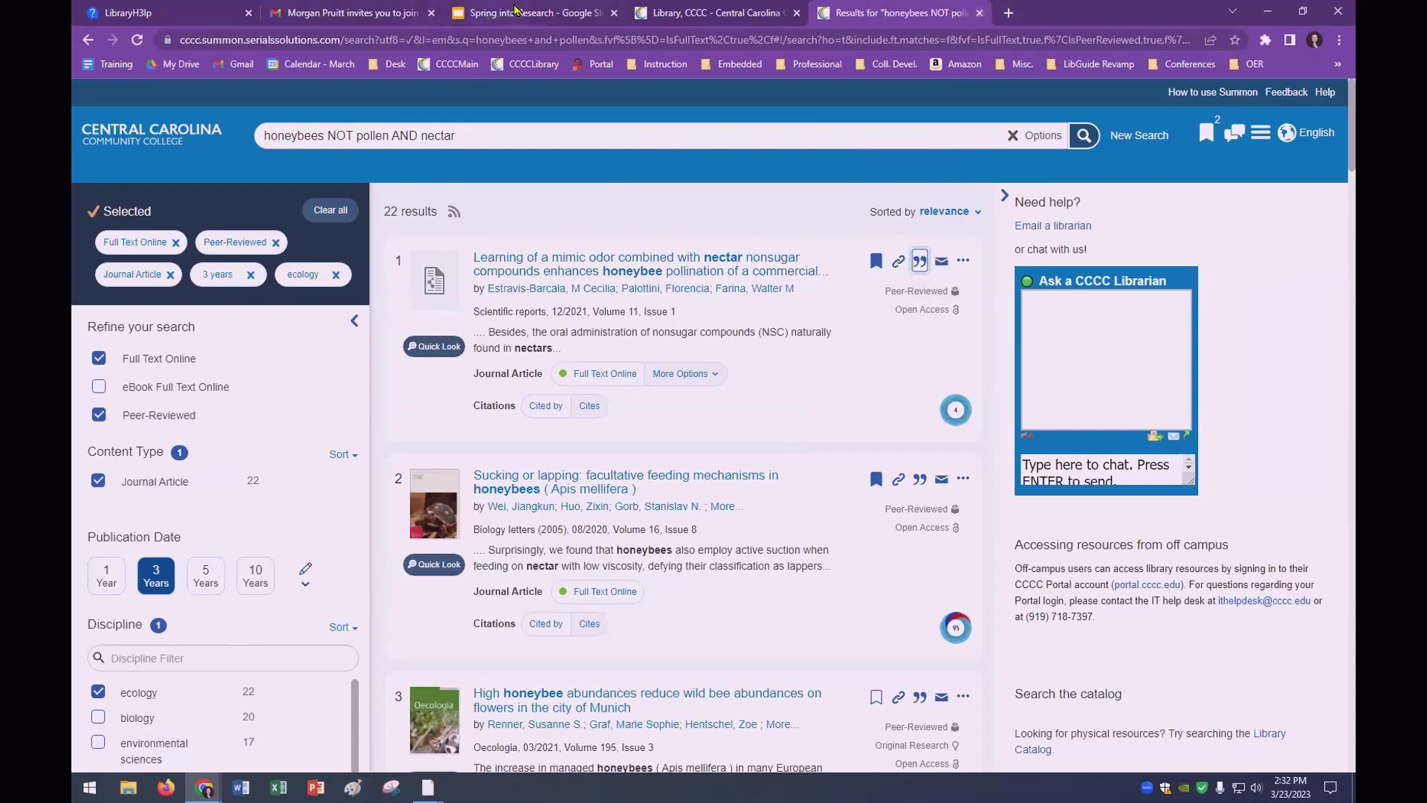
# Change the query to 'honeybees or pollen', run it, then retype 'or' as uppercase 'OR'.
pyautogui.moveTo(510, 17)
pyautogui.moveTo(326, 136); pyautogui.dragTo(458, 139)
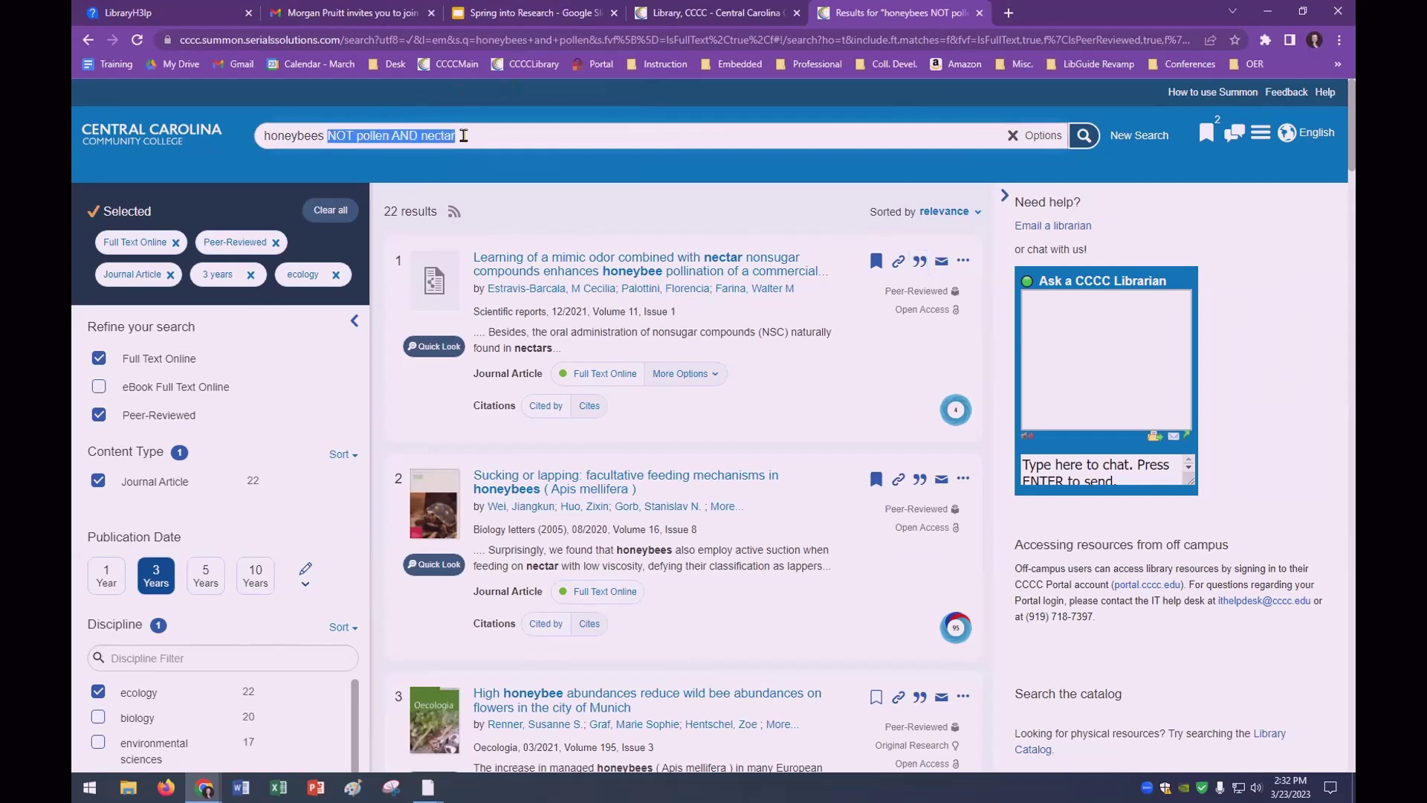
pyautogui.write('or pollen')
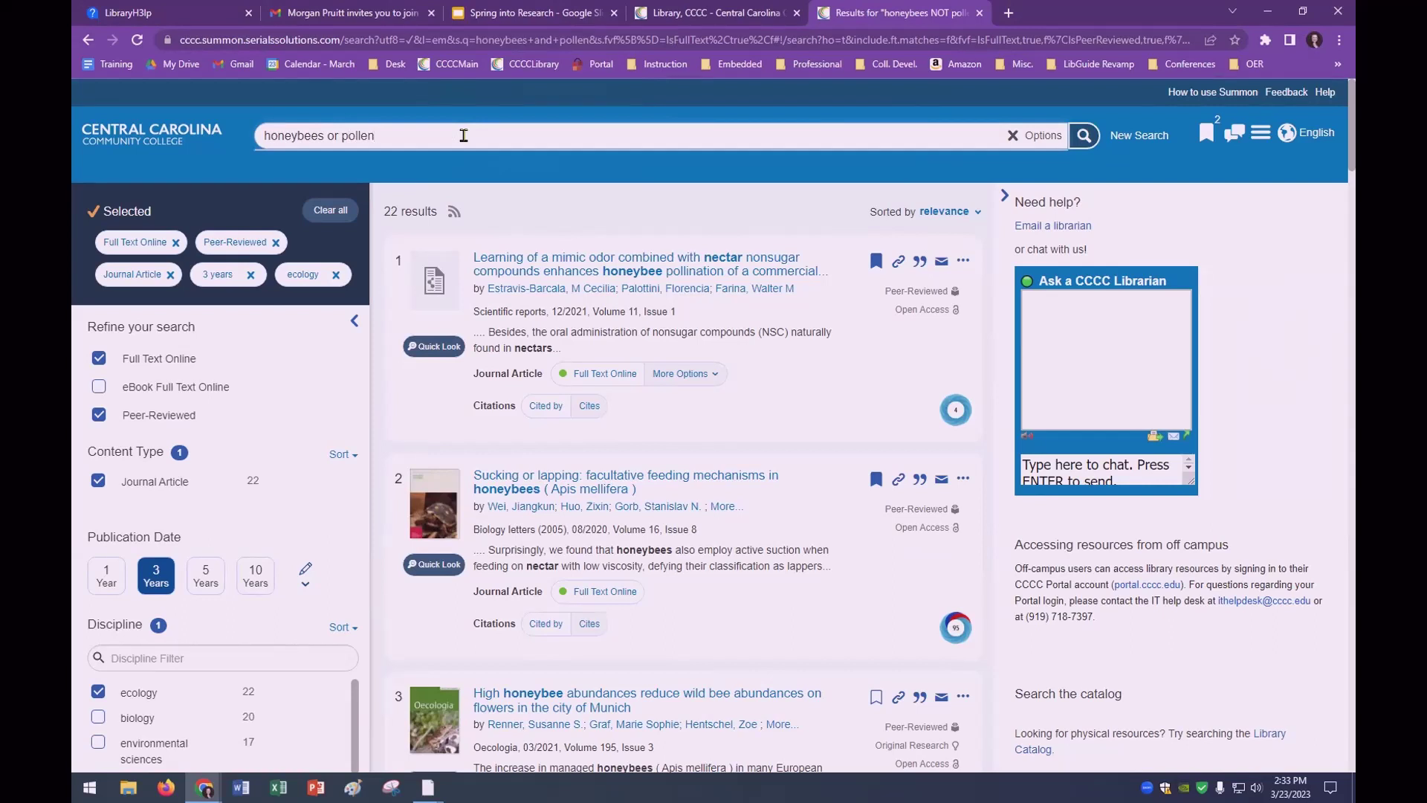
pyautogui.press('Return')
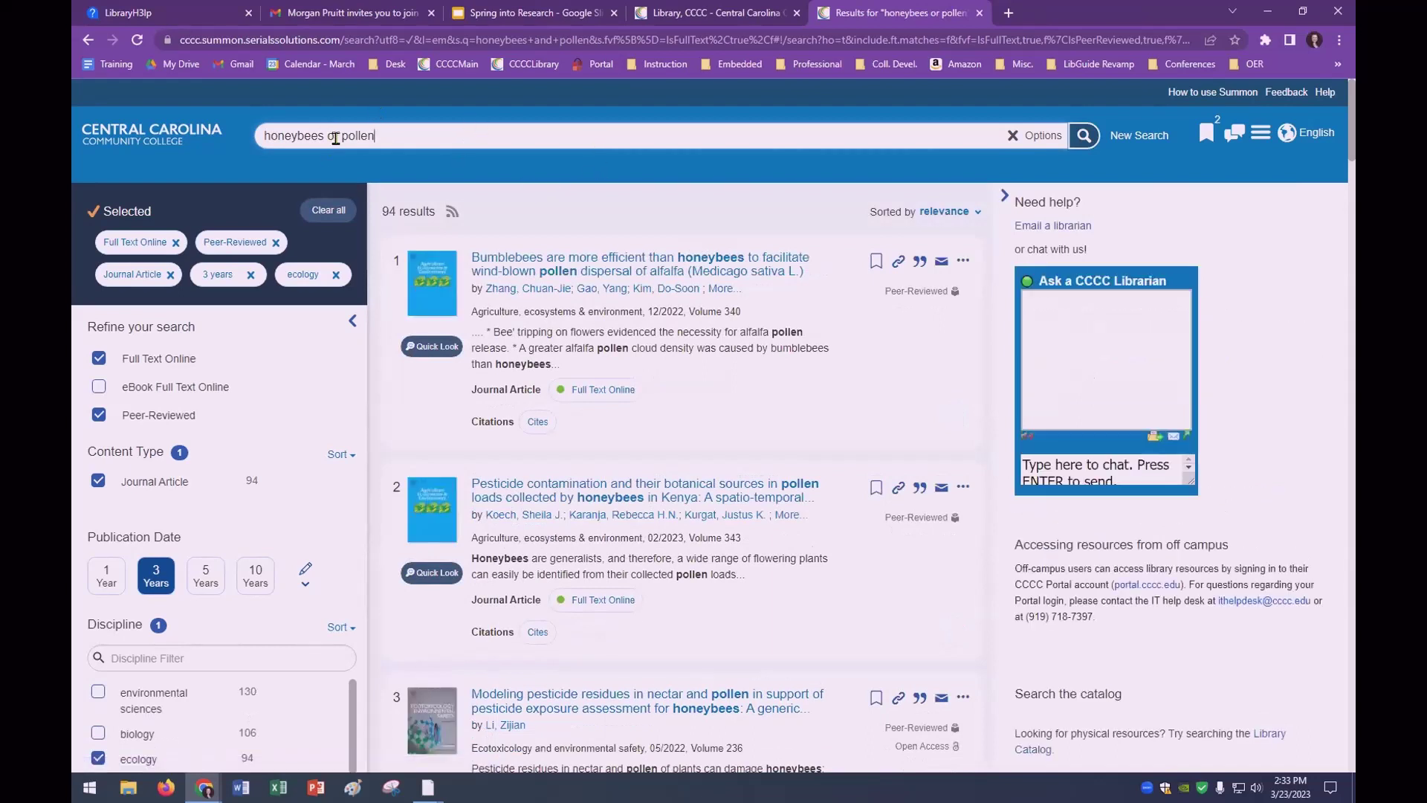
pyautogui.doubleClick(334, 135)
pyautogui.write('OR')
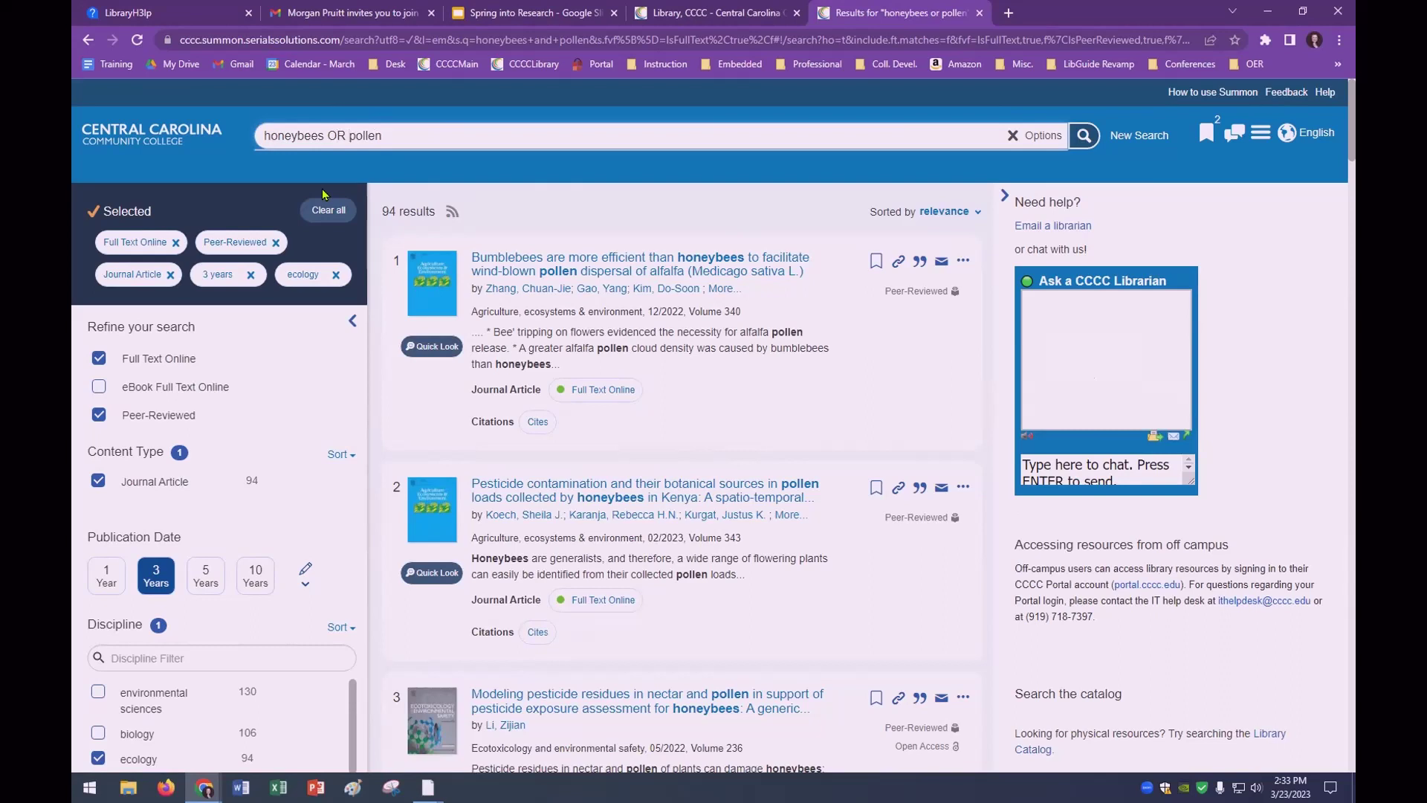
# Rerun the 'honeybees OR pollen' search, which now returns 1,027 results.
pyautogui.press('Return')
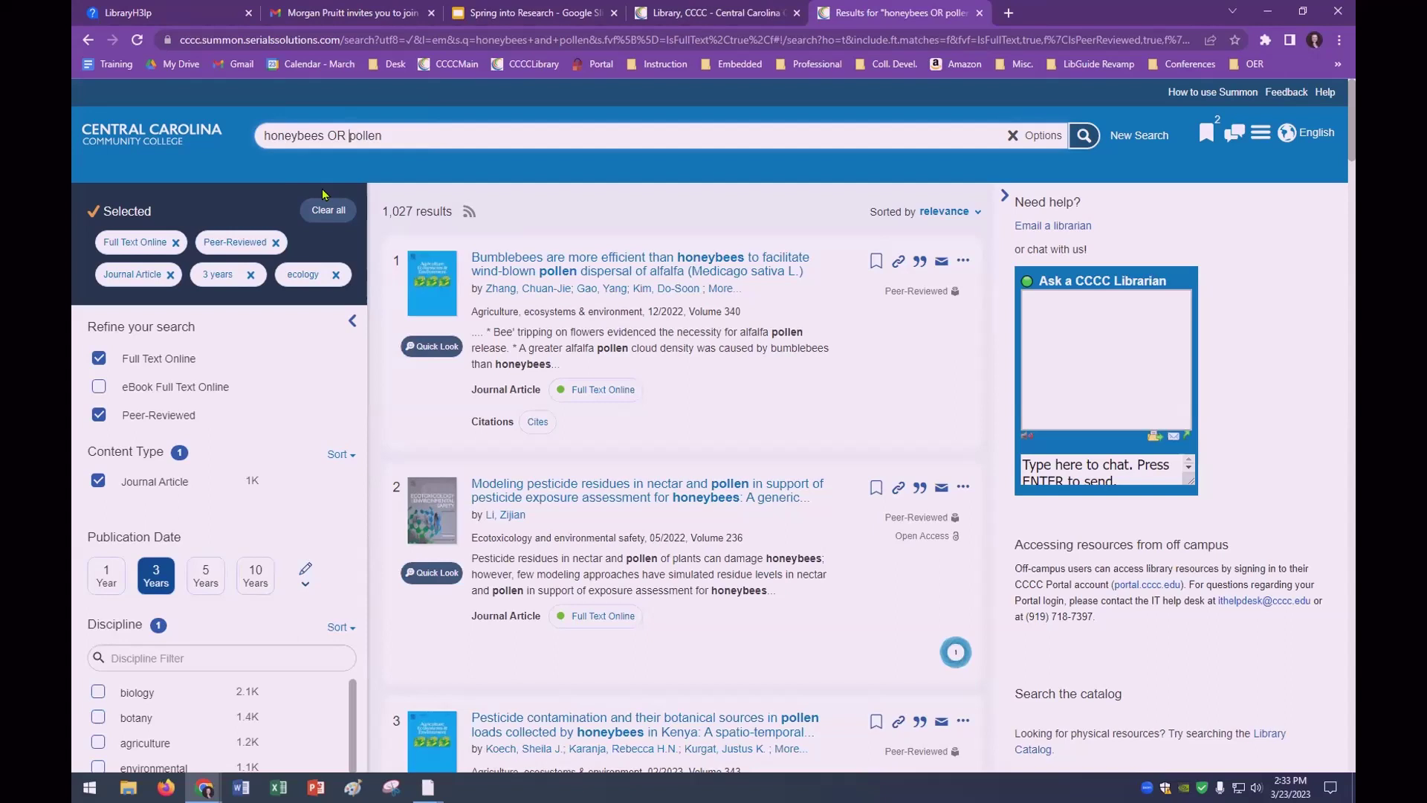
# Present the Spring into Research deck full screen and advance to the Contact slide.
pyautogui.click(506, 10)
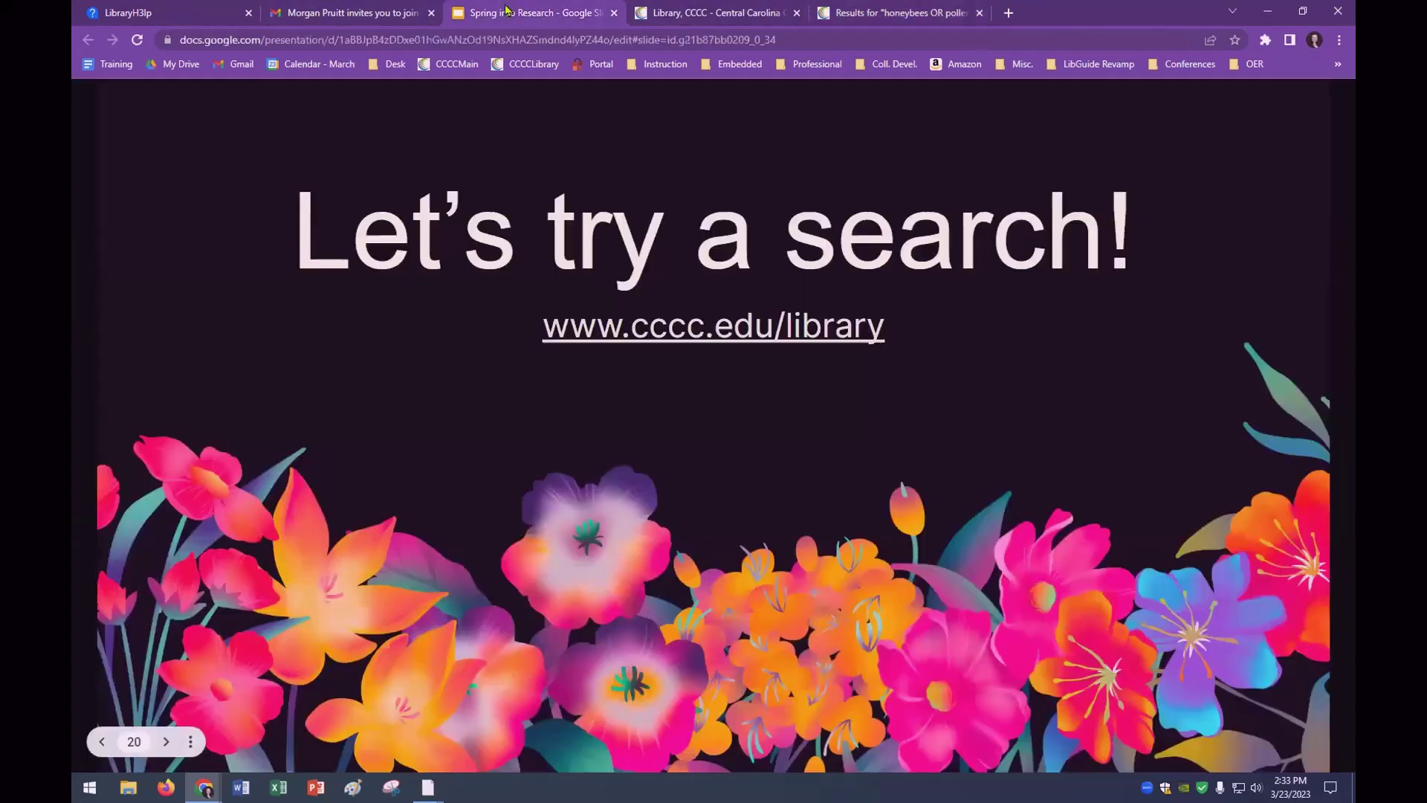
pyautogui.hotkey('ctrl', 'shift', 'f')
pyautogui.press('Right')
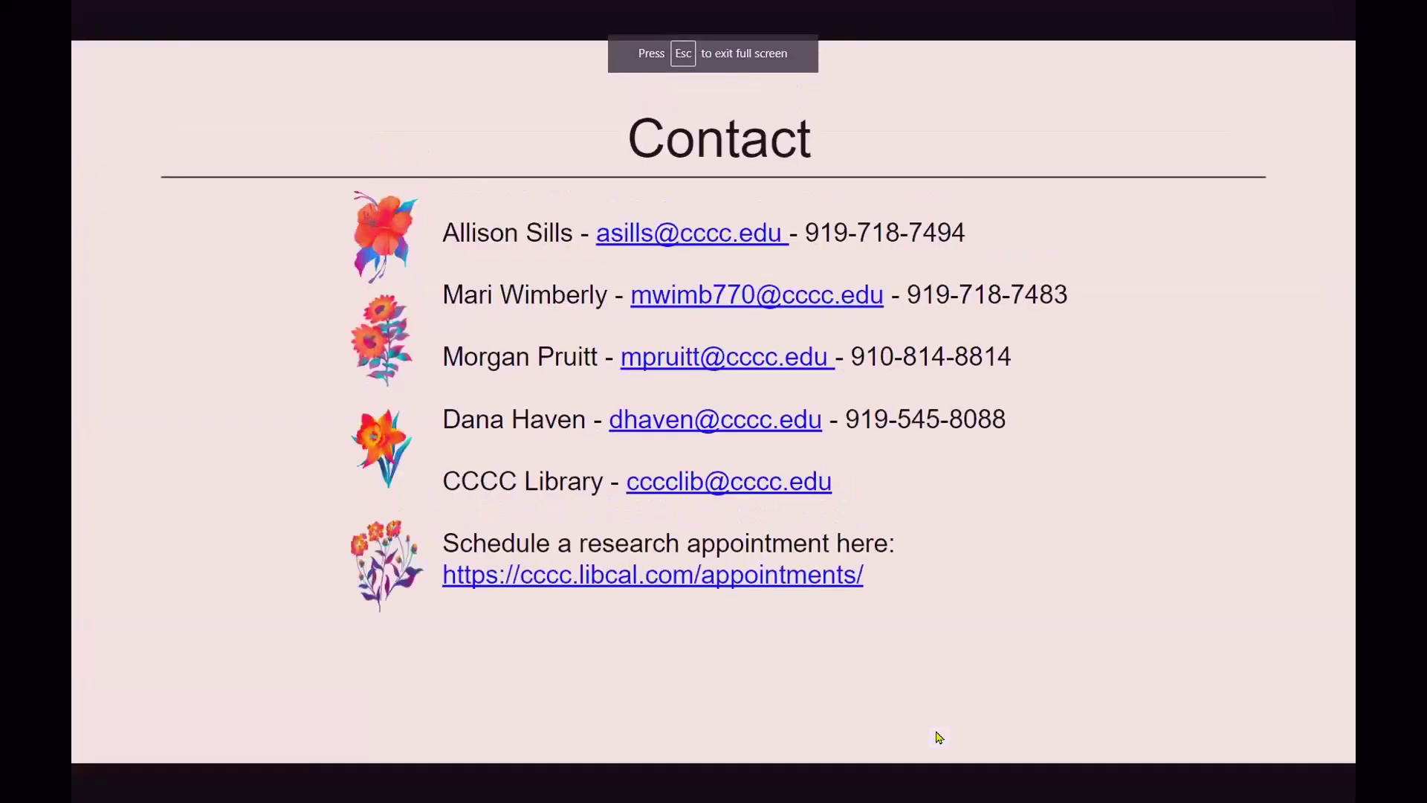